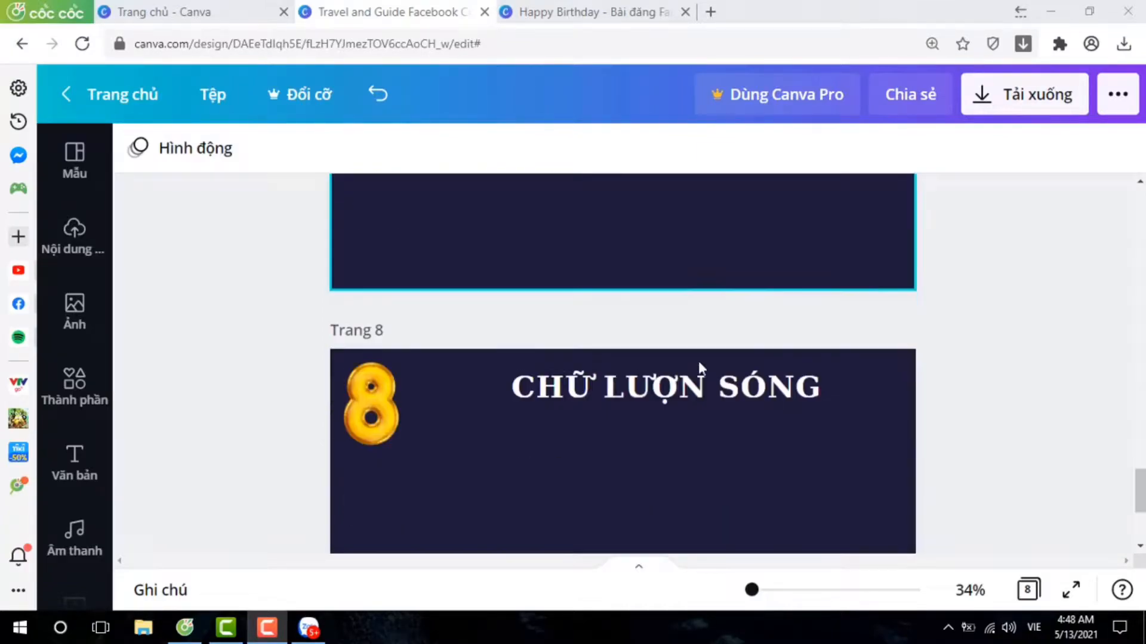
Go to page 1, open the full collection of frames in the elements library and find the letter-shaped frames.
scroll(699, 367, "up", 15)
scroll(698, 363, "up", 20)
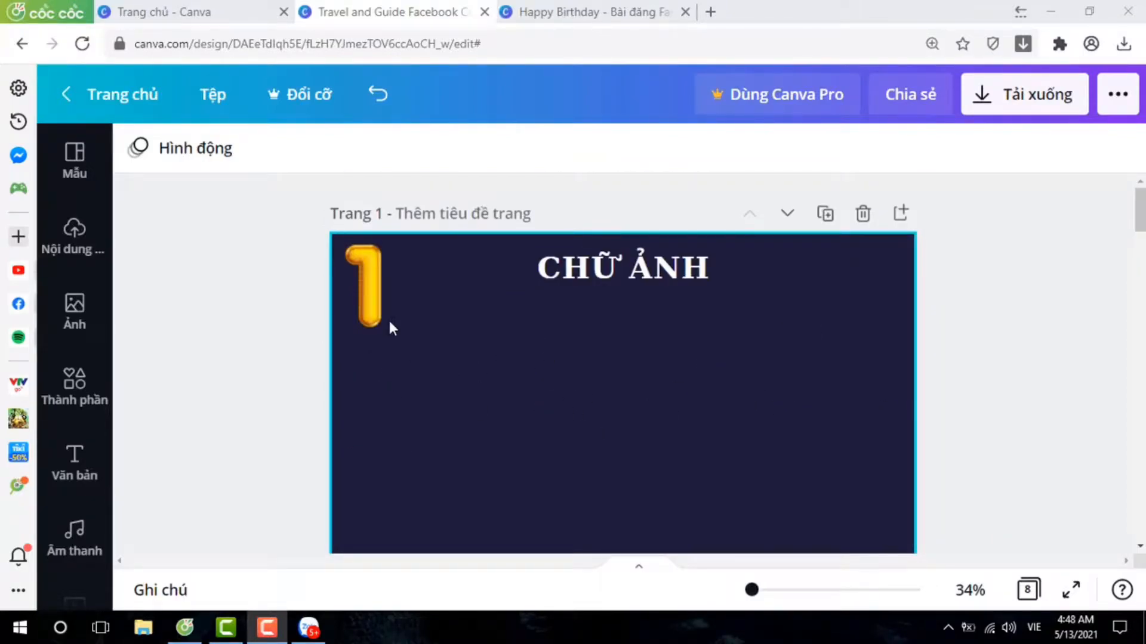
left_click(70, 401)
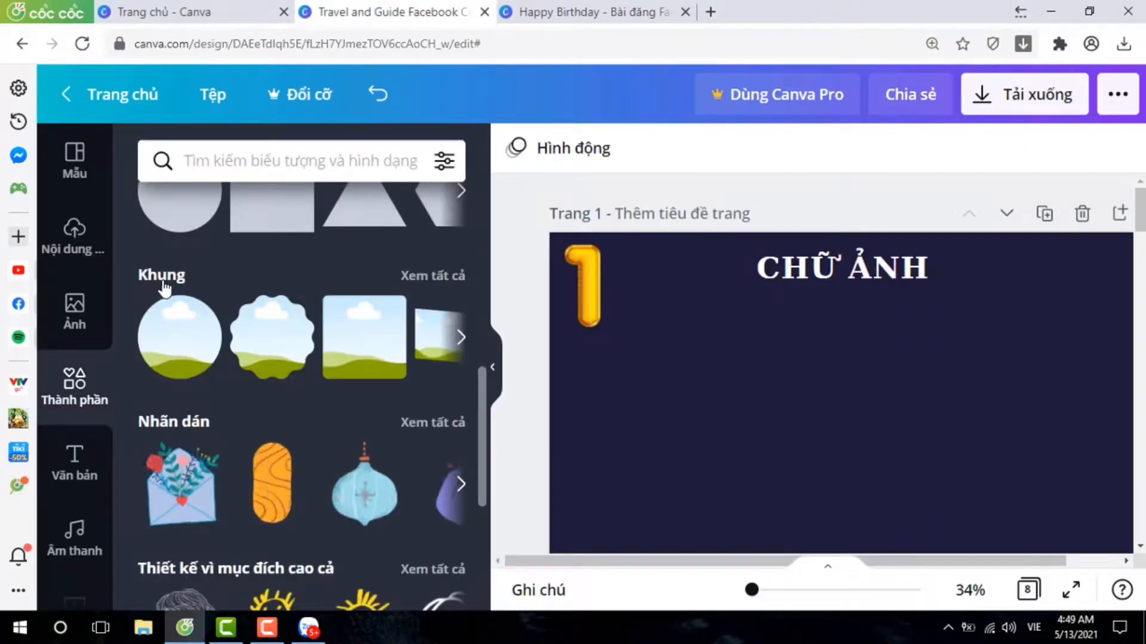
left_click(429, 282)
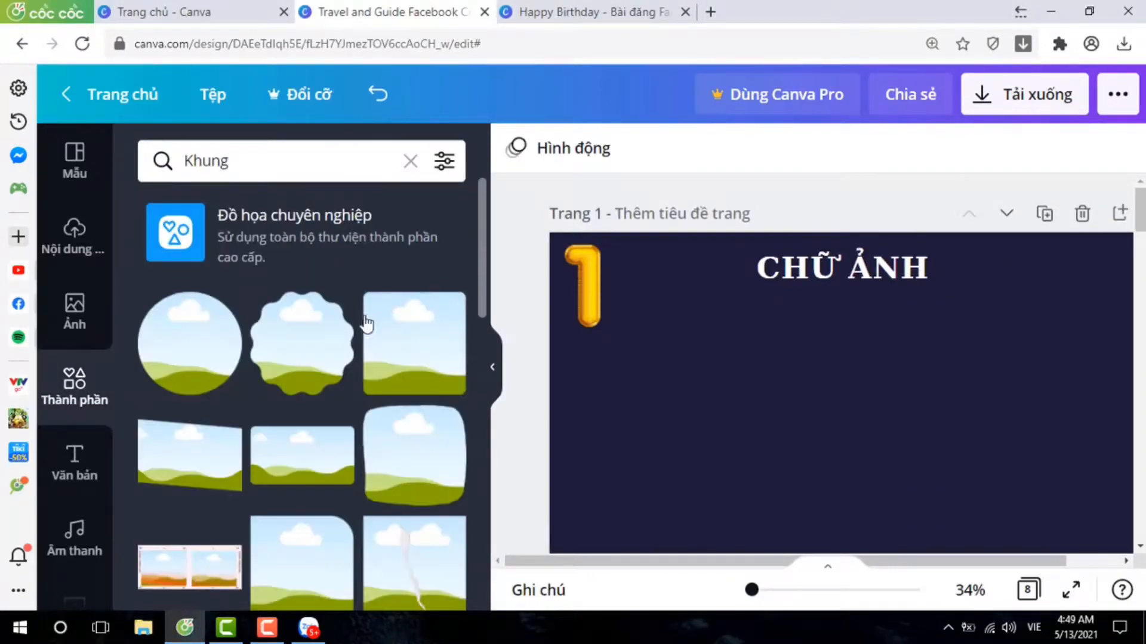
scroll(366, 323, "down", 6)
scroll(367, 324, "down", 5)
scroll(366, 324, "down", 5)
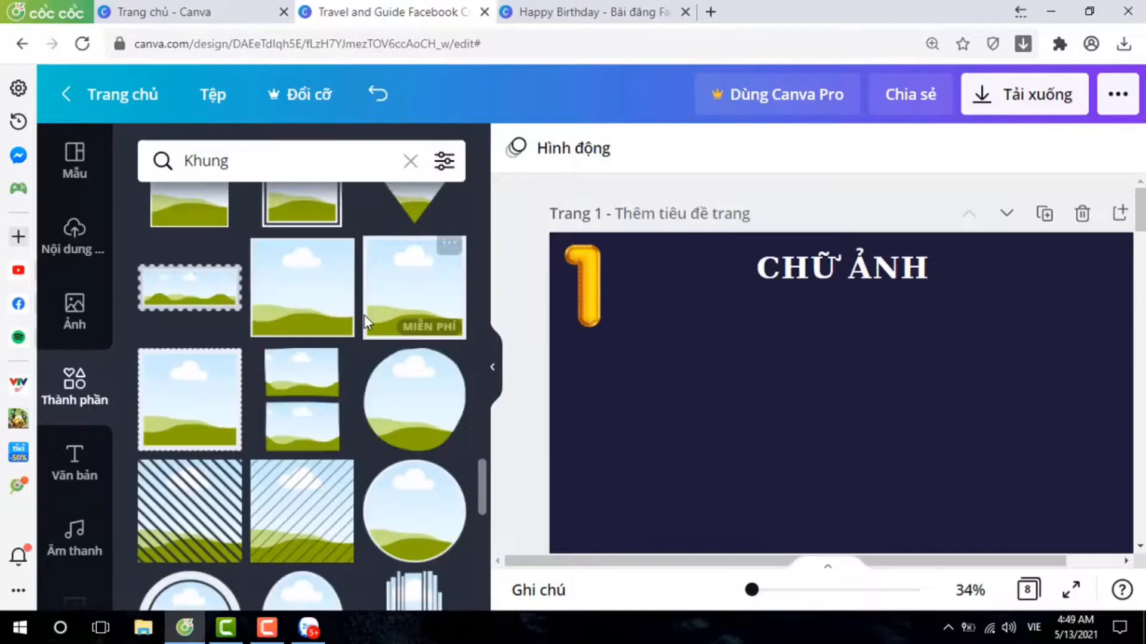
scroll(362, 312, "down", 5)
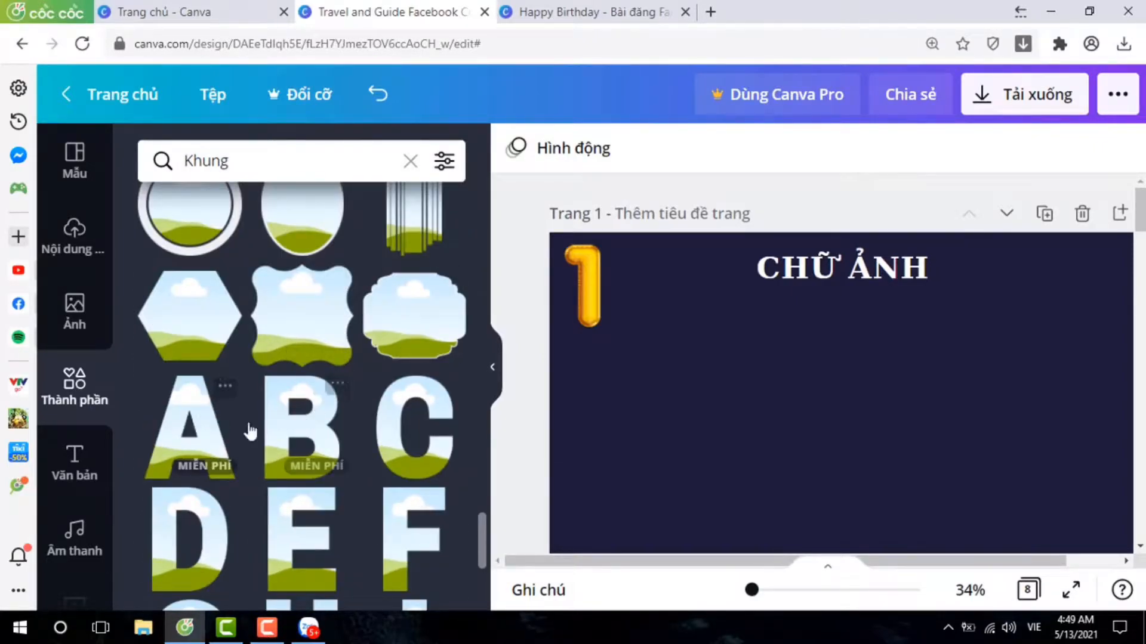
scroll(352, 417, "down", 5)
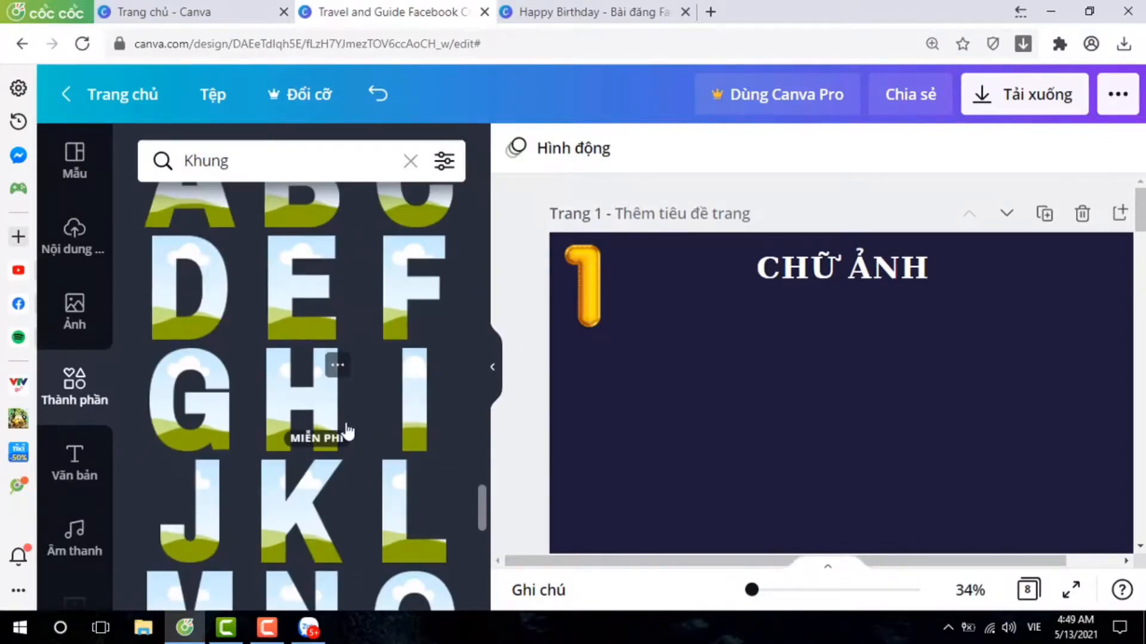
scroll(375, 413, "down", 1)
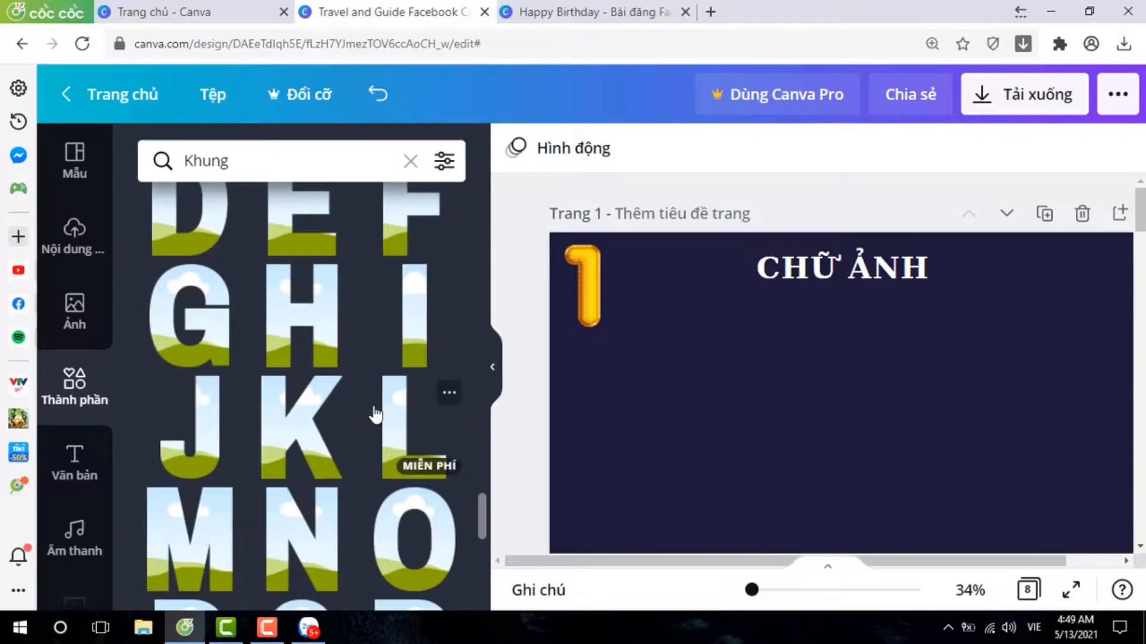
Add the letter-shaped photo frames H, E, L, L and O to page 1.
left_click(311, 328)
scroll(309, 332, "up", 1)
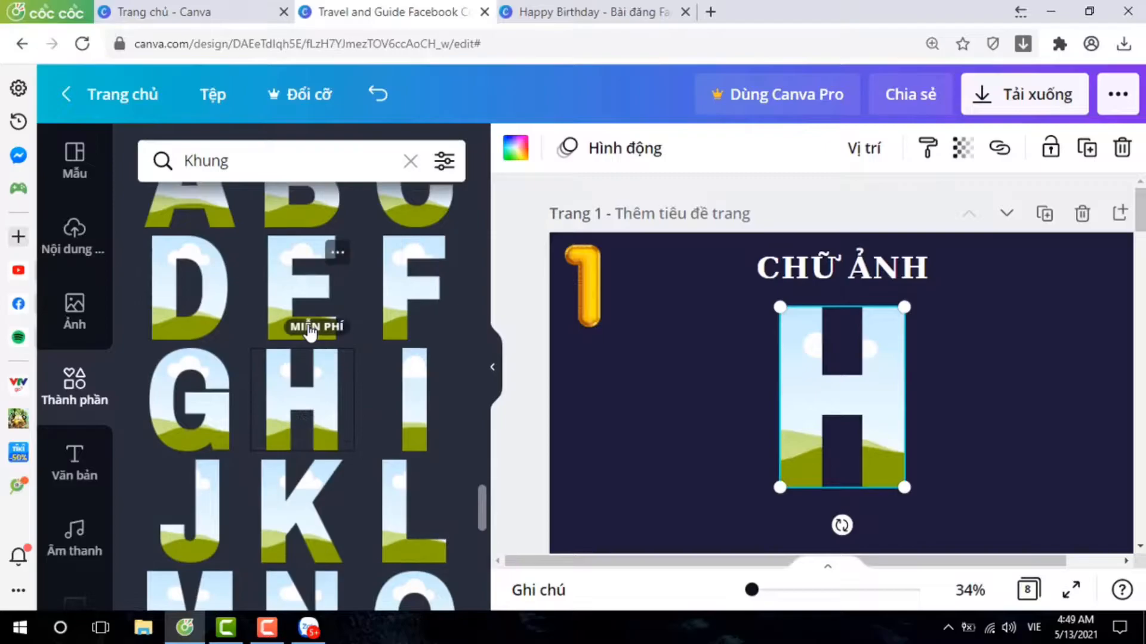
left_click(299, 291)
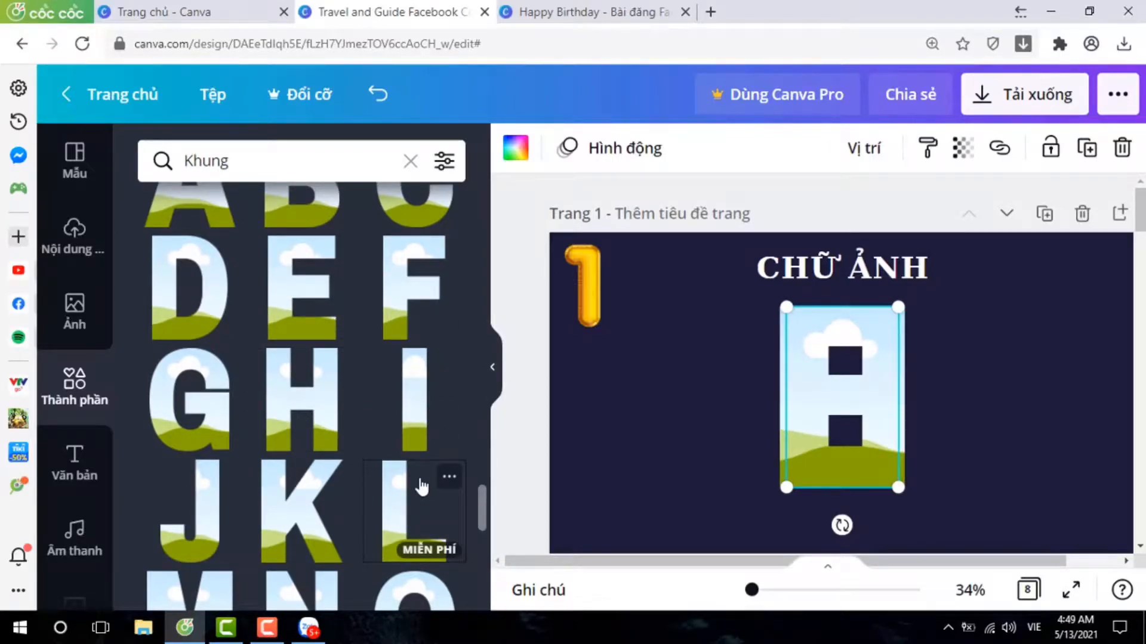
scroll(328, 473, "down", 1)
left_click(412, 547)
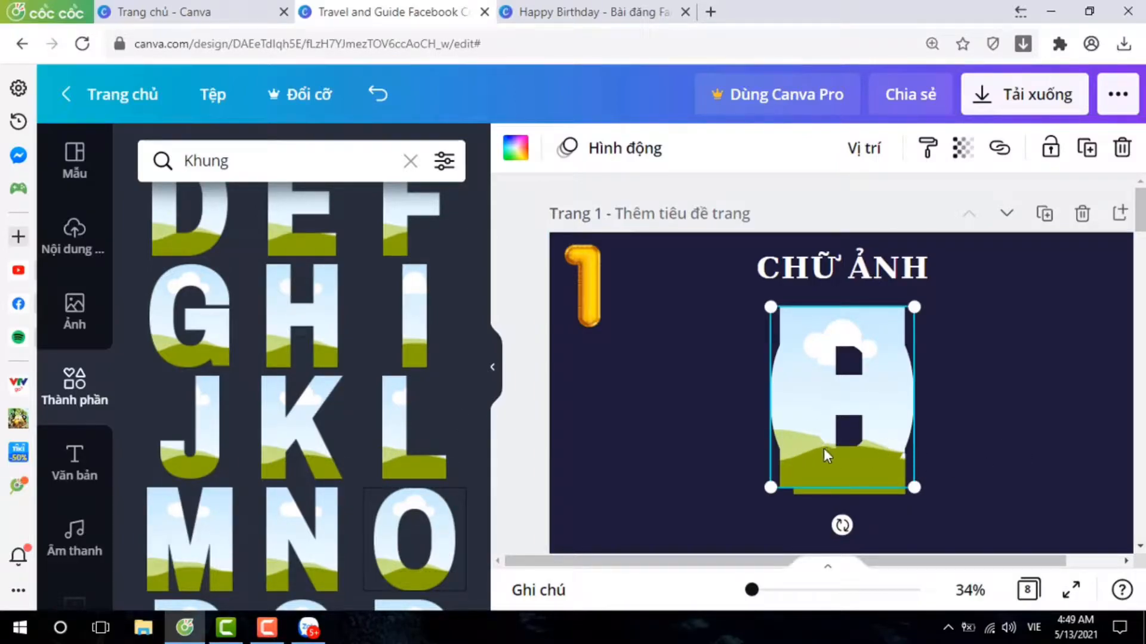
Select all the stacked letter frames on page 1 and scale them down together.
mouse_move(820, 462)
left_mouse_down()
mouse_move(1007, 454)
mouse_move(836, 459)
left_mouse_up()
left_click_drag(744, 357, 962, 435)
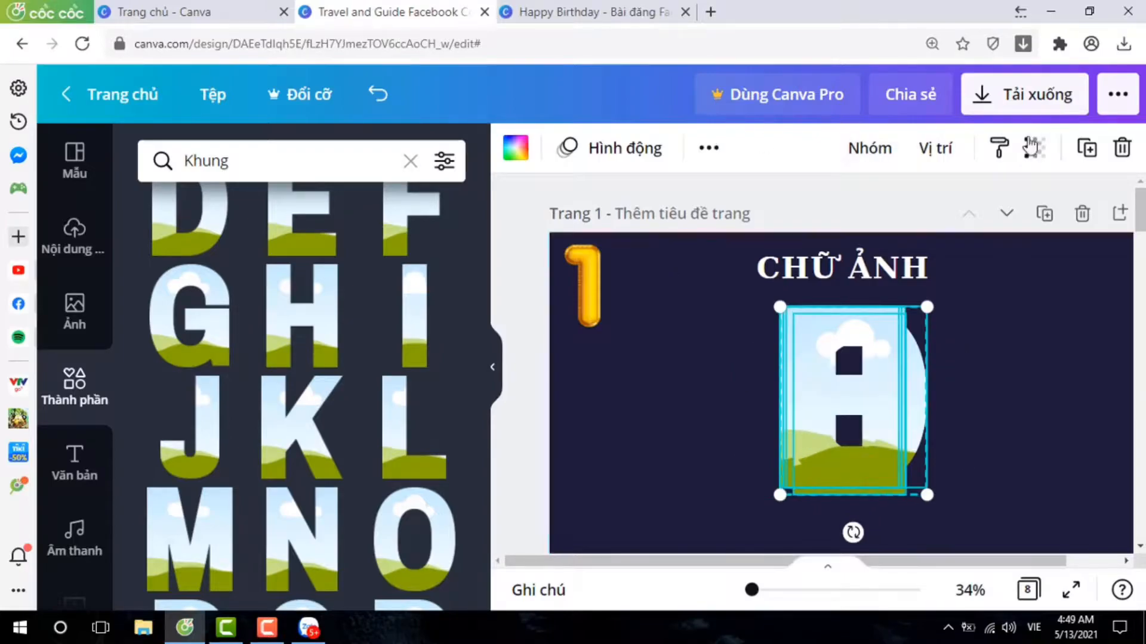
left_click_drag(779, 307, 802, 335)
Arrange the letter frames in an aligned row beneath the CHỮ ẢNH title to spell HELLO.
left_click_drag(831, 448, 1043, 434)
left_click(1014, 423)
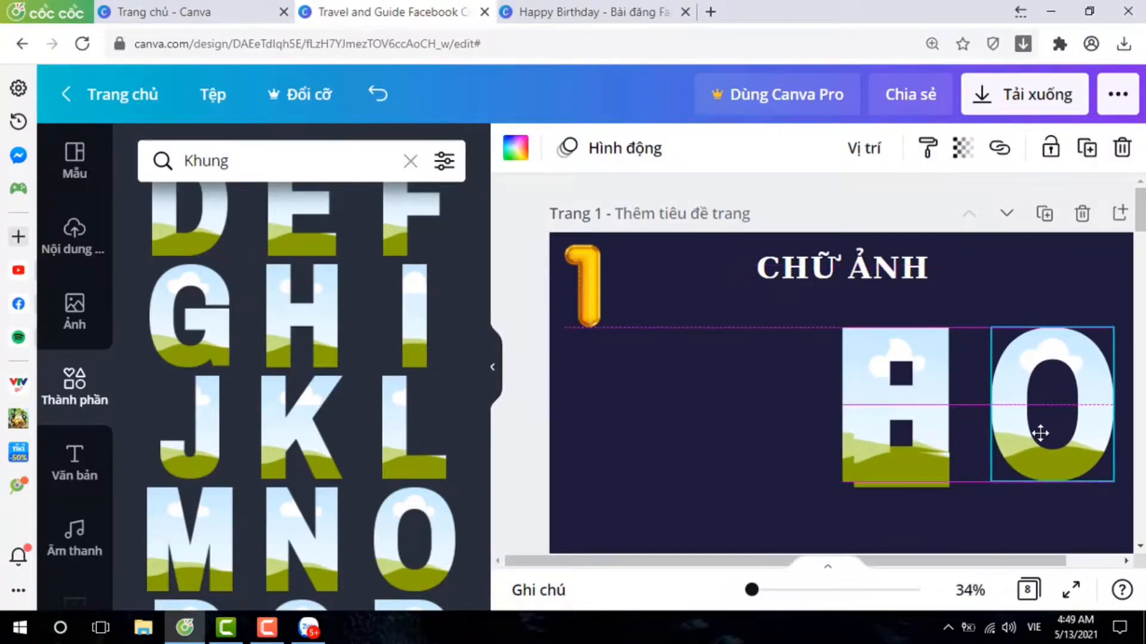
left_click(882, 465)
left_click_drag(879, 465, 751, 471)
left_click_drag(910, 462, 998, 464)
left_click_drag(868, 449, 641, 458)
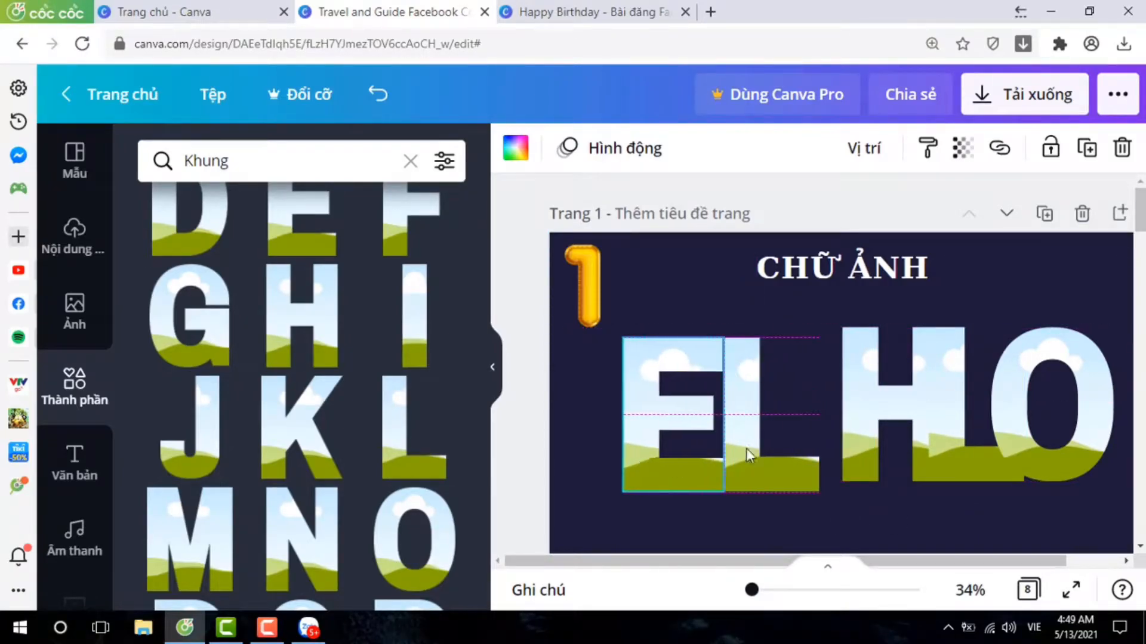
left_click_drag(867, 440, 591, 441)
left_click_drag(778, 477, 863, 474)
left_click_drag(678, 488, 742, 486)
mouse_move(968, 471)
left_mouse_down()
mouse_move(957, 478)
mouse_move(975, 475)
left_mouse_up()
left_click_drag(1054, 450, 1073, 461)
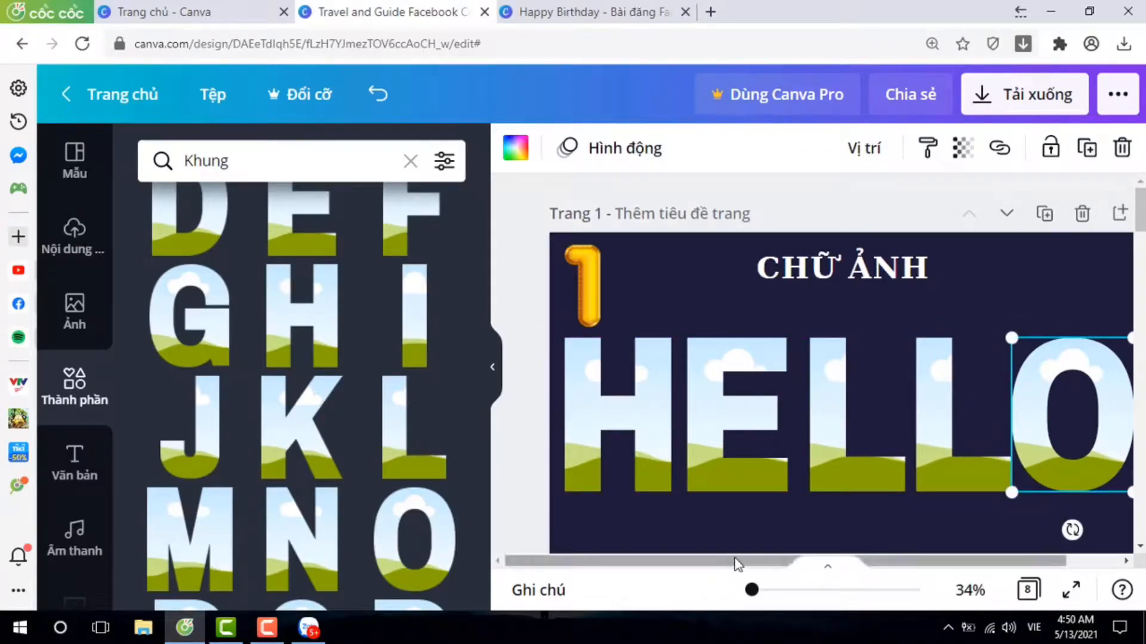
left_click_drag(737, 563, 746, 560)
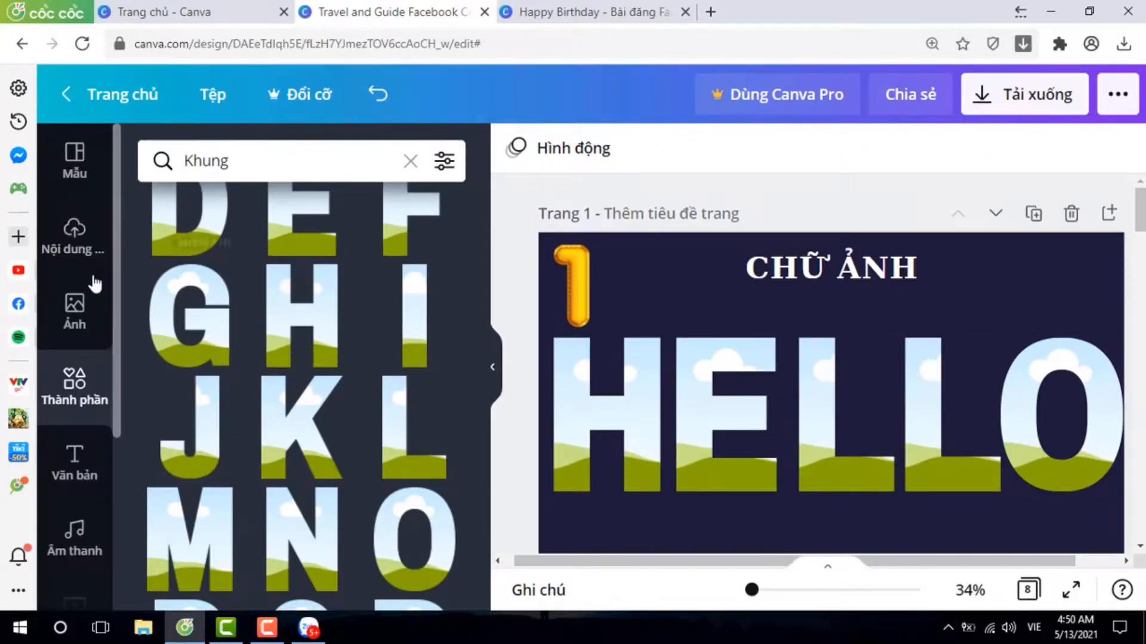
Search the photo library for "phong cảnh".
left_click(68, 316)
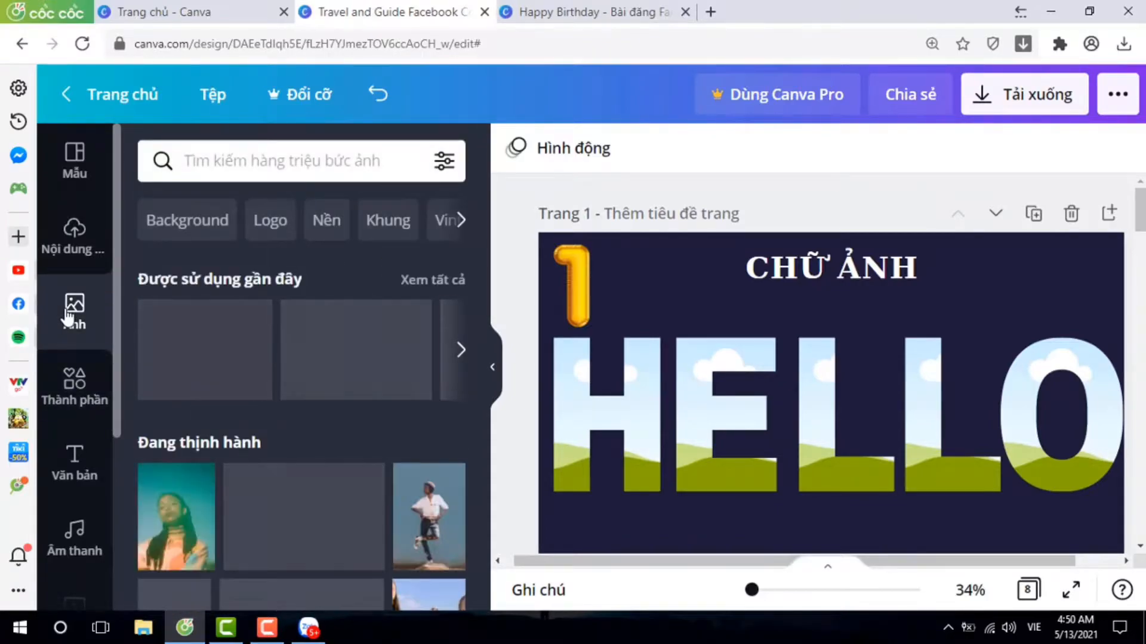
left_click(322, 162)
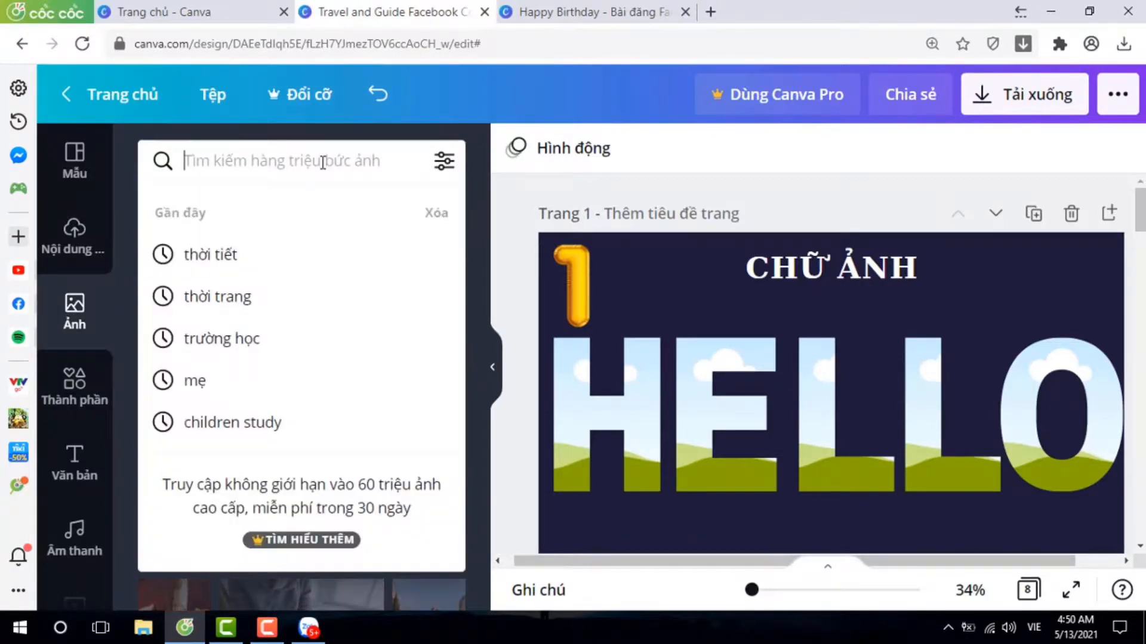
type("phong cảnh")
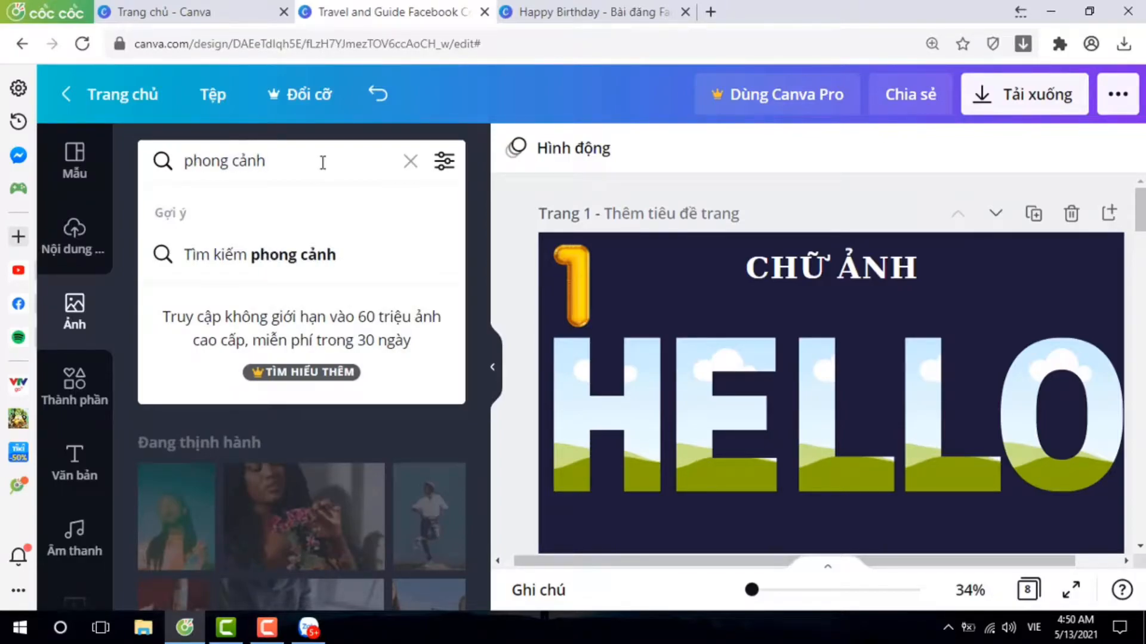
key("Return")
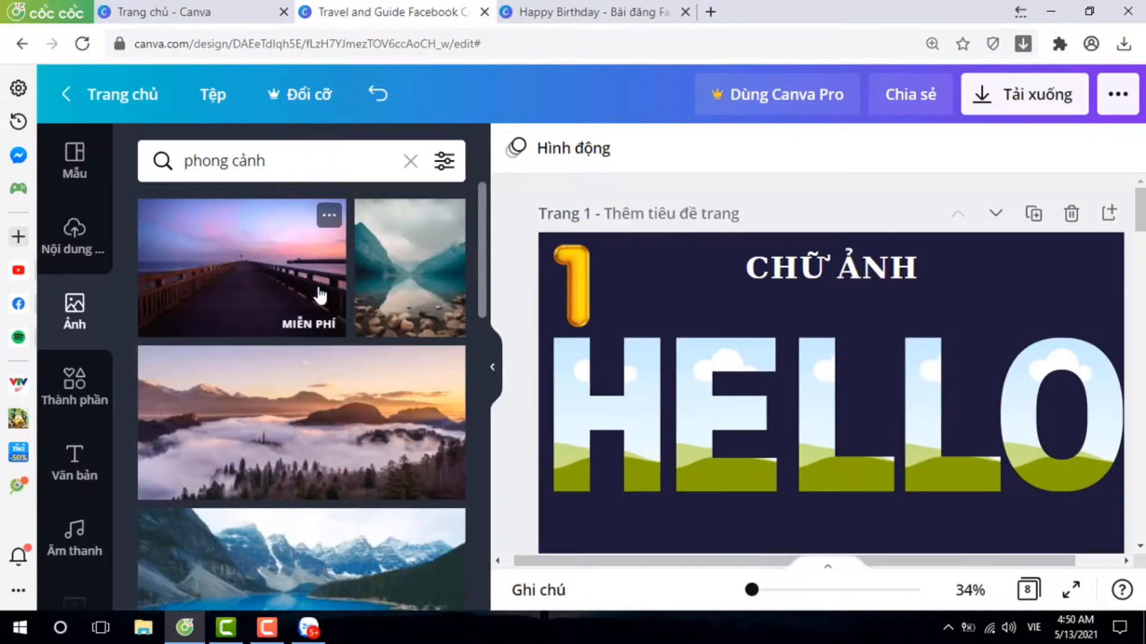
Add five copies of the free photo with a blue sky, golden mountains and a road to page 1.
scroll(399, 349, "down", 3)
scroll(344, 338, "down", 5)
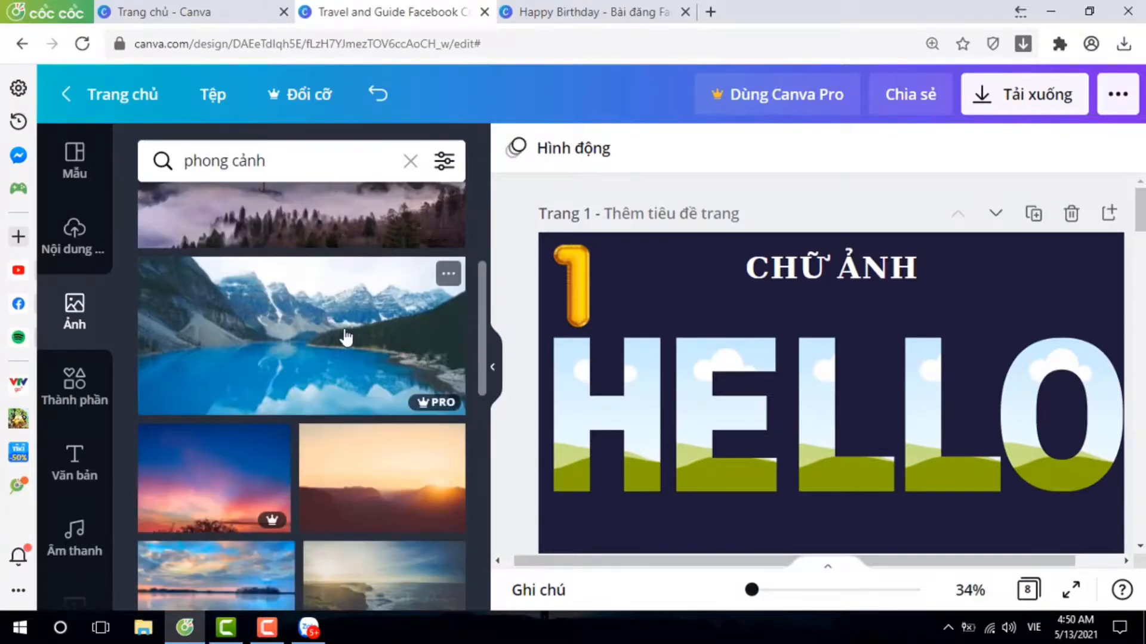
scroll(343, 343, "down", 5)
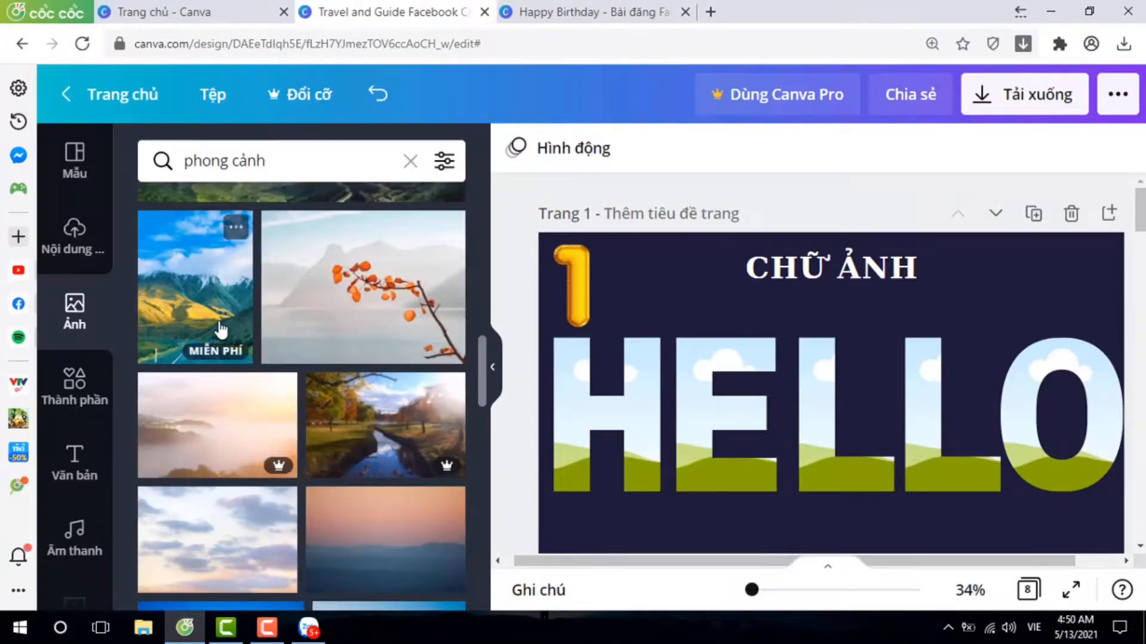
left_click(203, 309)
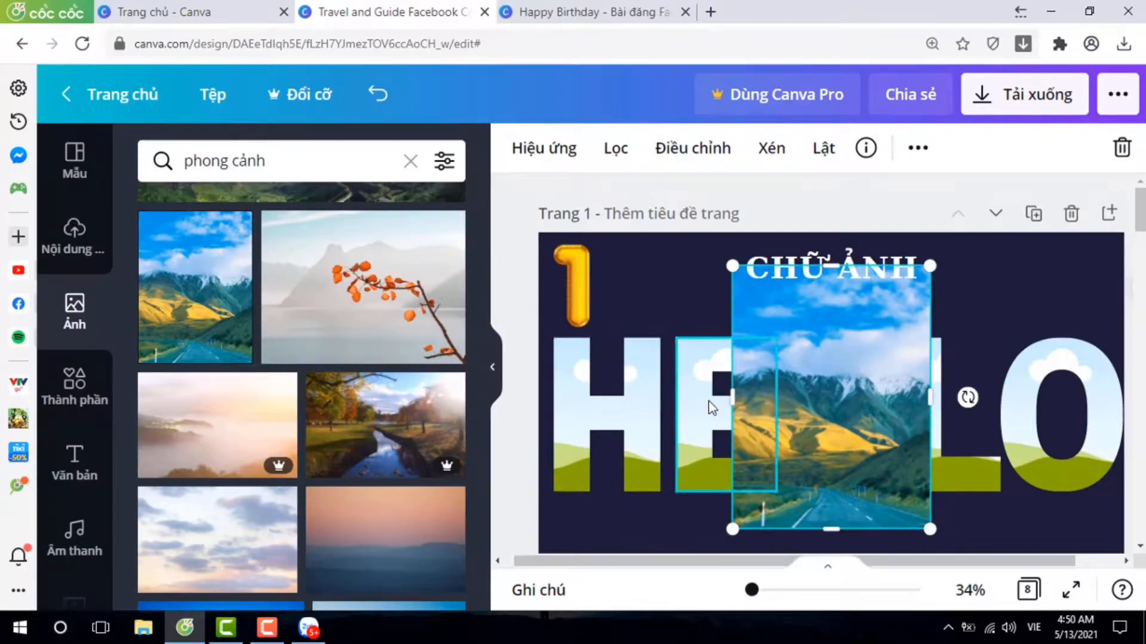
left_click(196, 316)
left_click(195, 316)
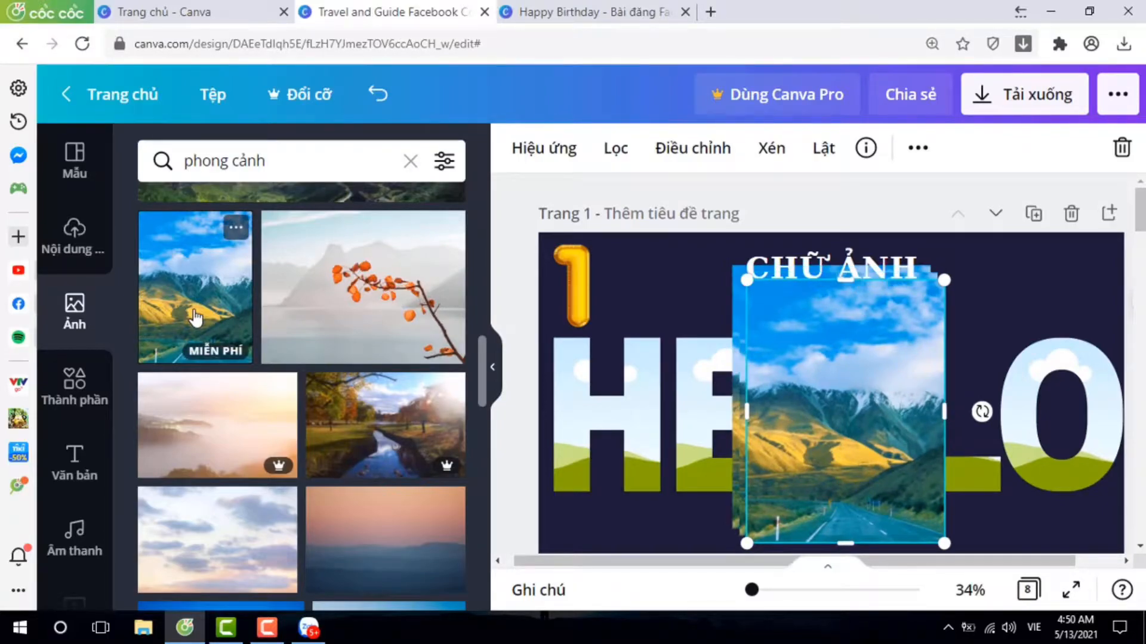
left_click(195, 317)
left_click(195, 316)
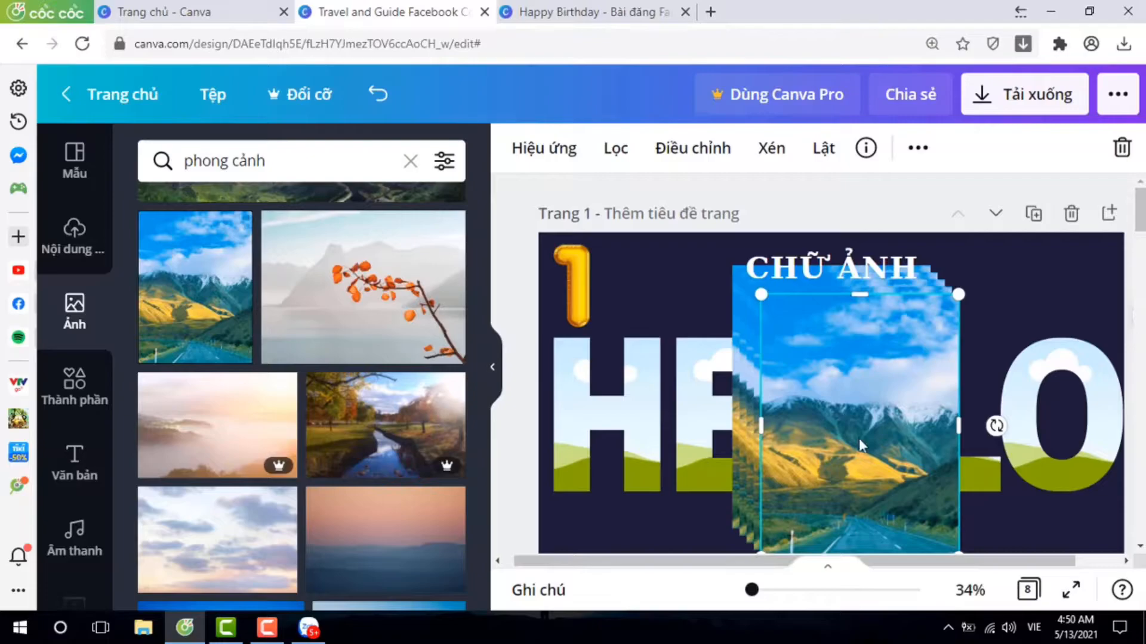
Fill the H, E and O letter frames with copies of the mountain road photo.
left_click_drag(857, 457, 577, 441)
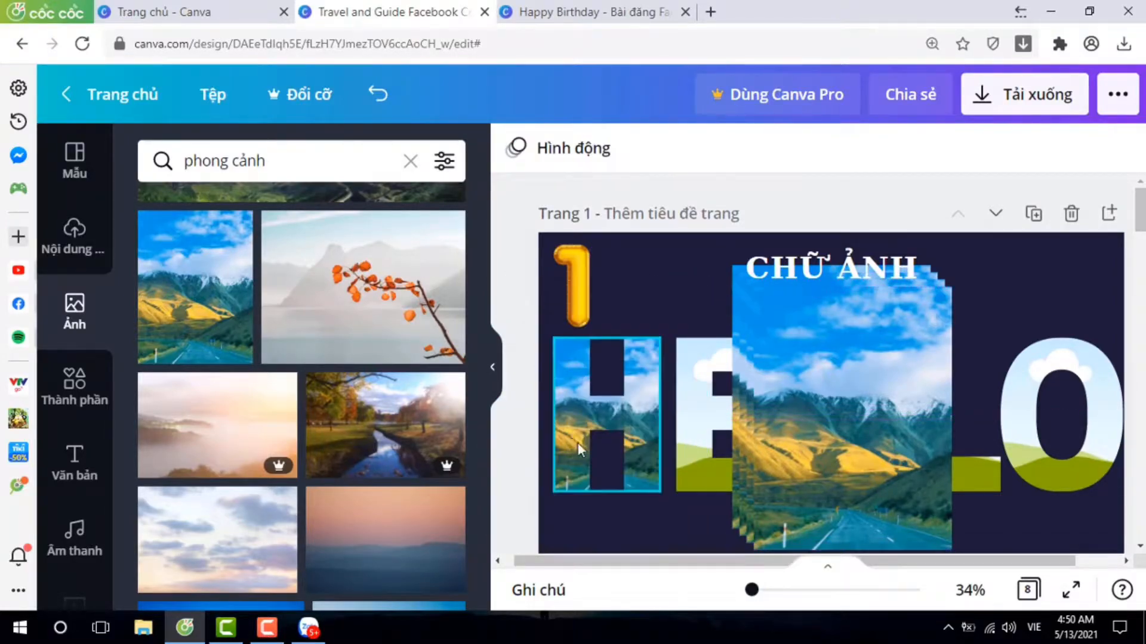
left_click_drag(803, 445, 696, 438)
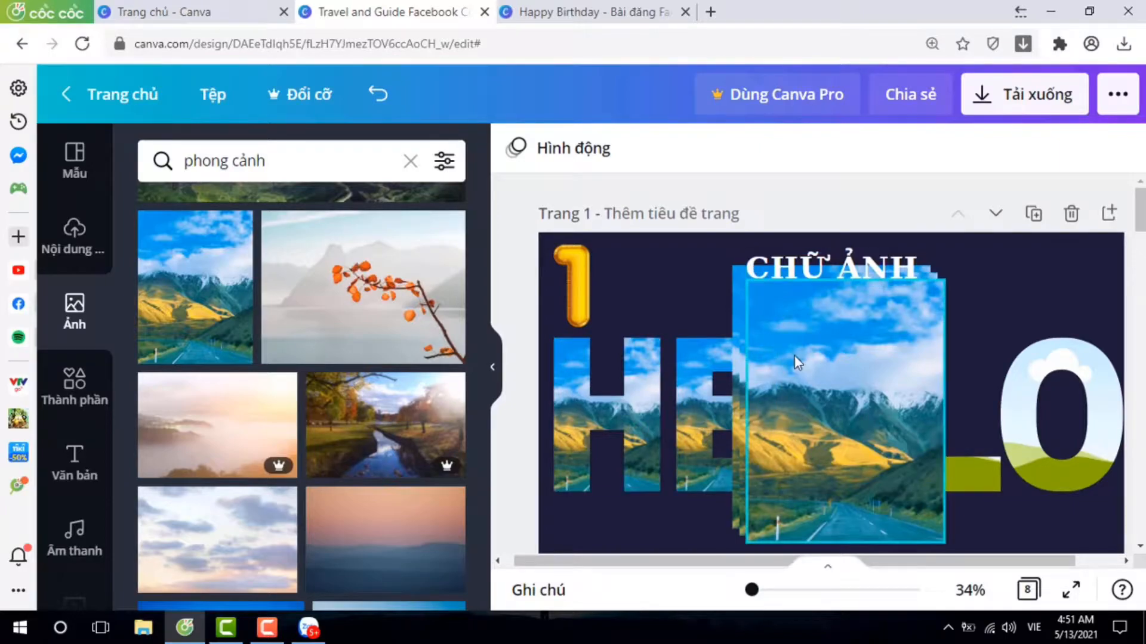
left_click_drag(782, 402, 916, 363)
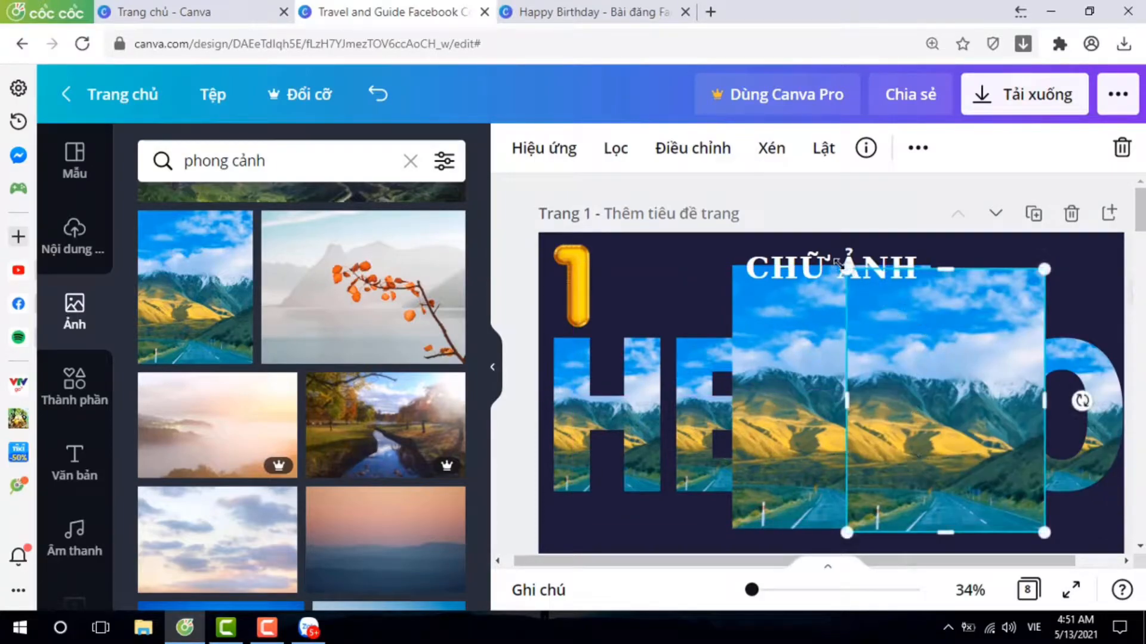
Scale the two remaining mountain photo copies down to roughly the size of the letter frames.
left_click_drag(849, 269, 931, 380)
left_click(760, 331)
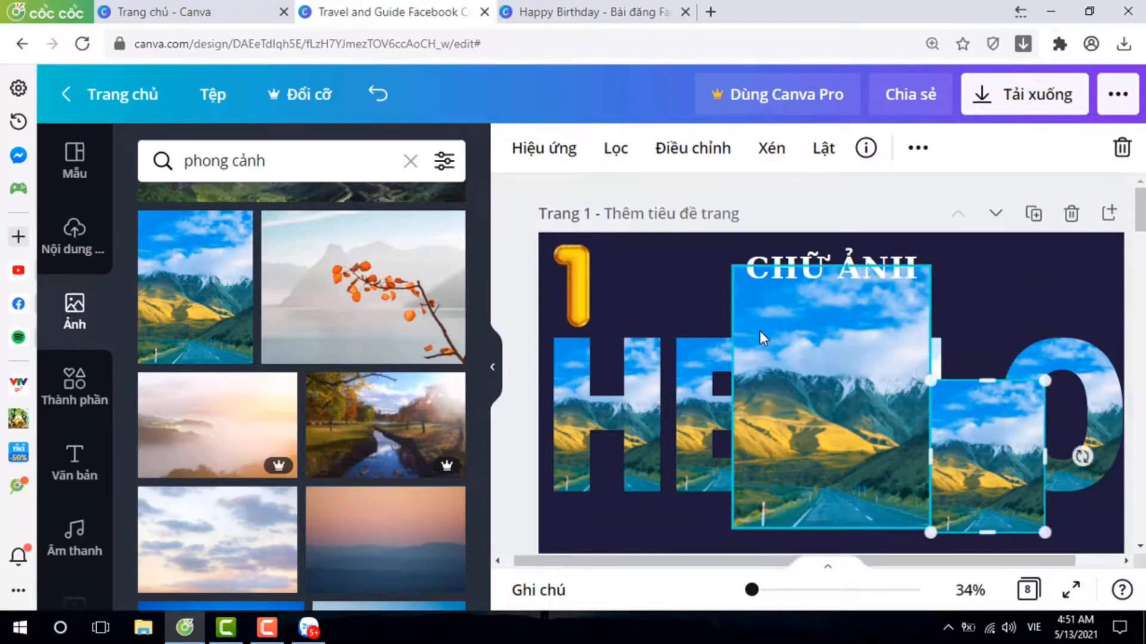
left_click_drag(727, 262, 824, 389)
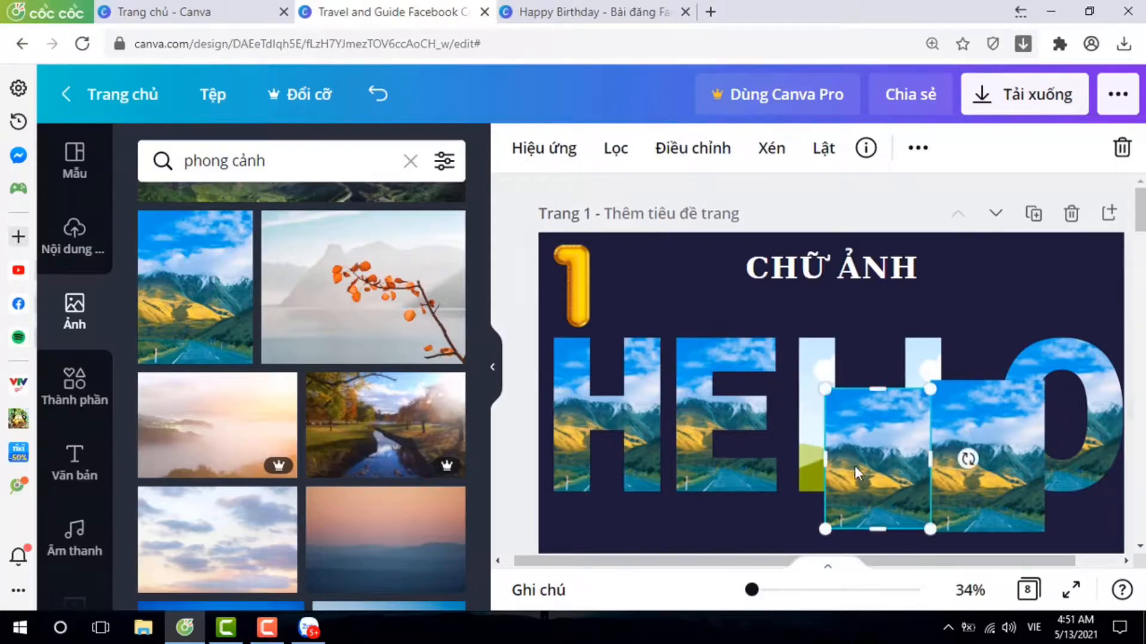
Fill both L letter frames with the two remaining mountain photo copies.
left_click_drag(864, 464, 830, 442)
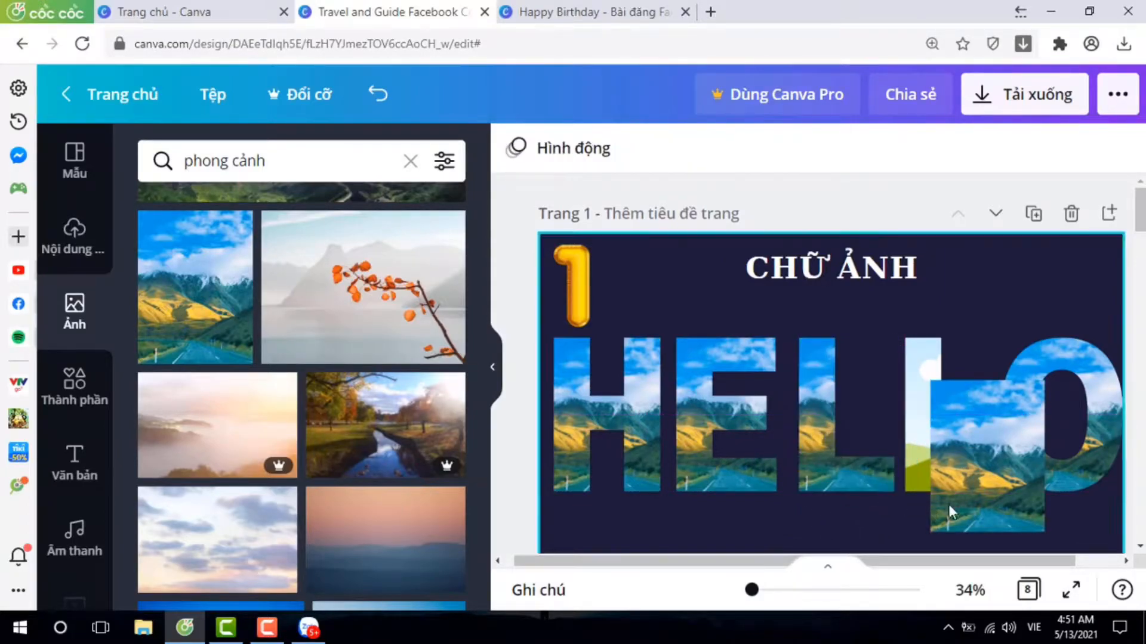
left_click_drag(974, 495, 951, 455)
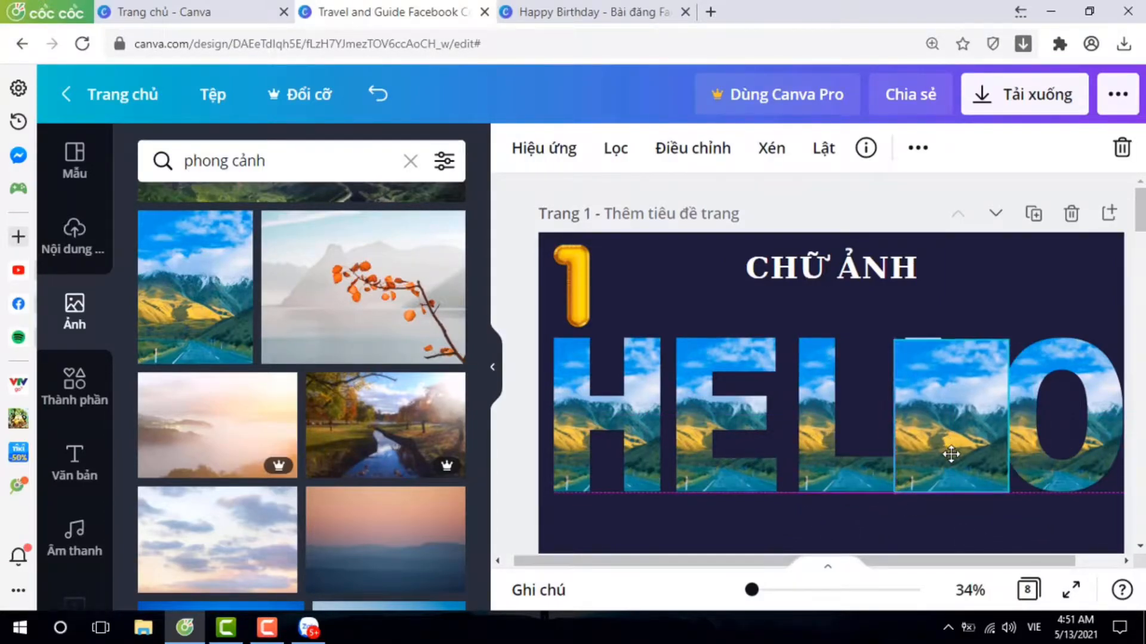
left_click(712, 548)
left_click_drag(969, 420, 930, 427)
left_click(719, 537)
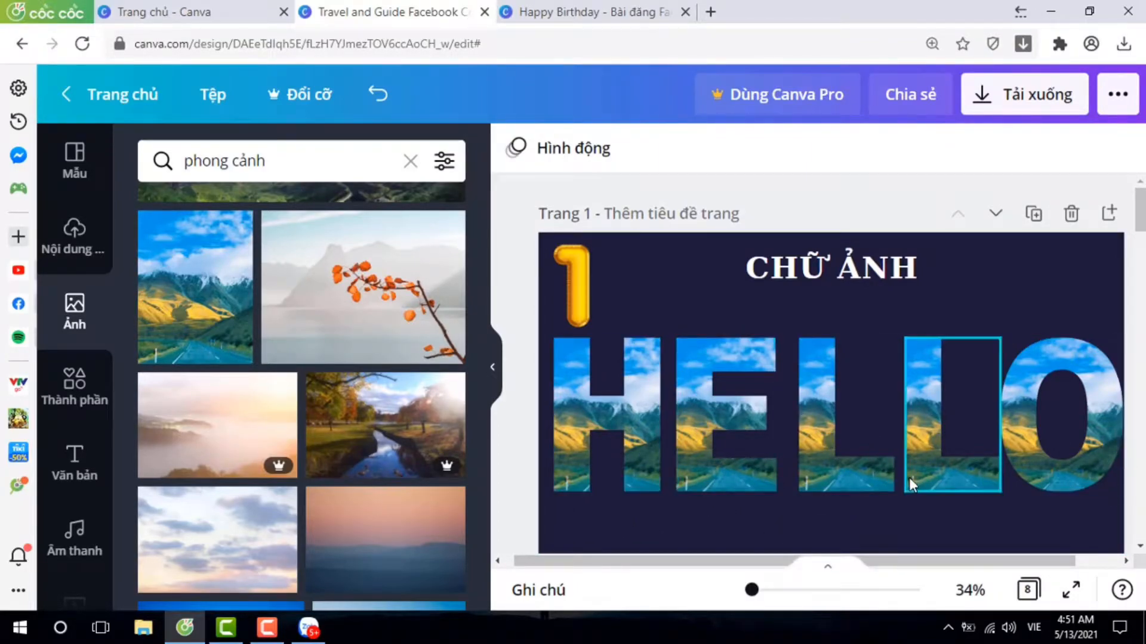
Move on to page 2, titled CHỮ MÀU, and clear the photo search.
scroll(910, 477, "down", 5)
scroll(688, 391, "down", 3)
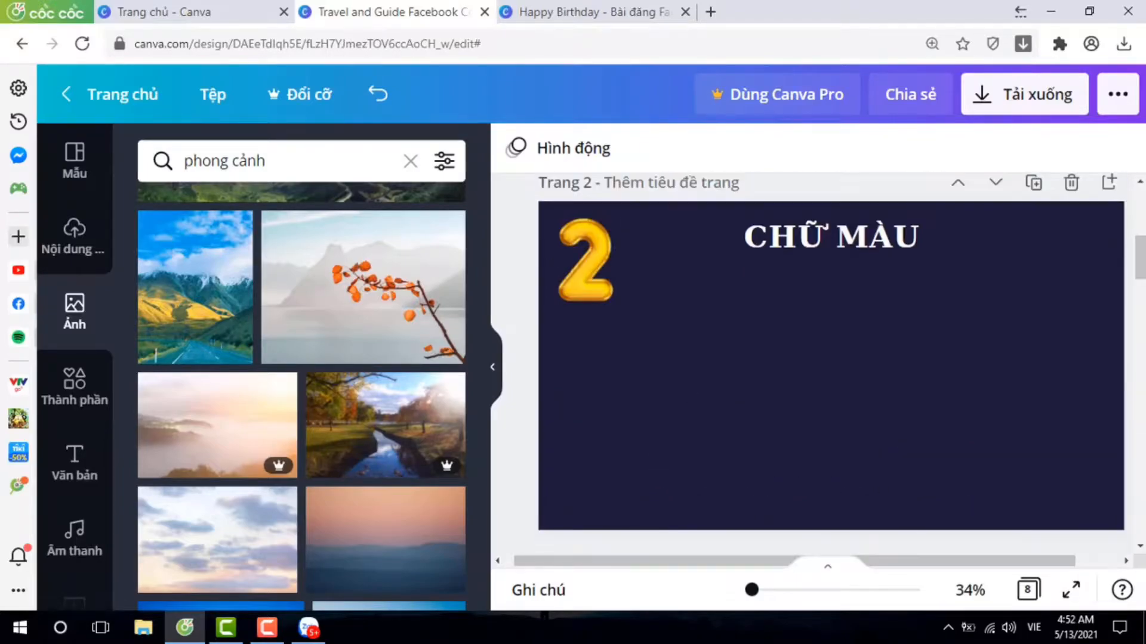
scroll(892, 373, "up", 1)
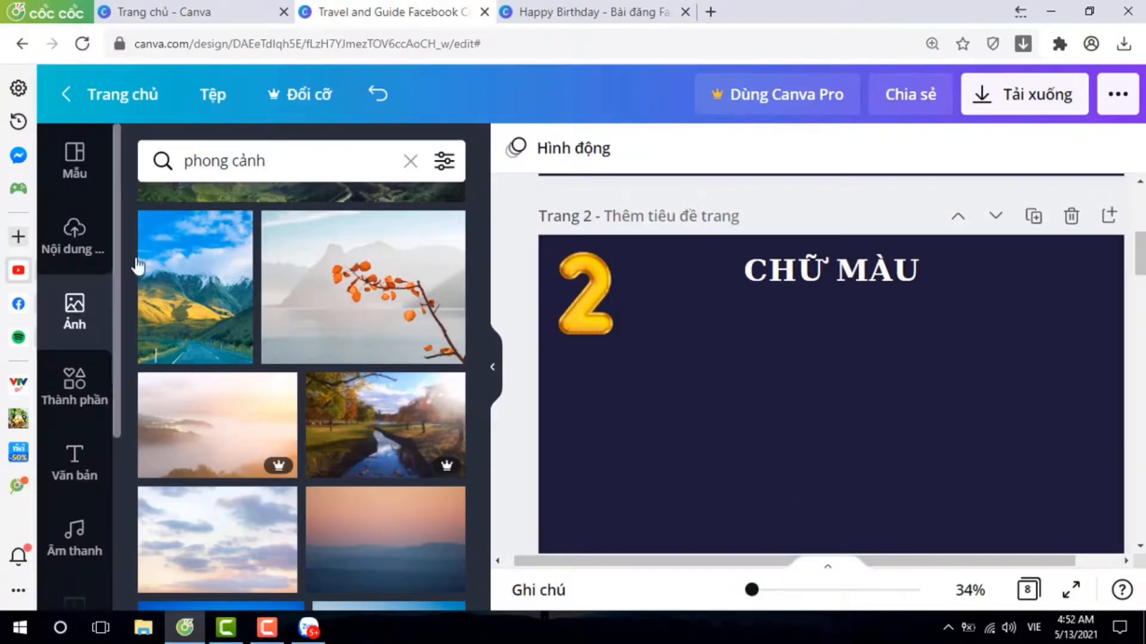
left_click(410, 162)
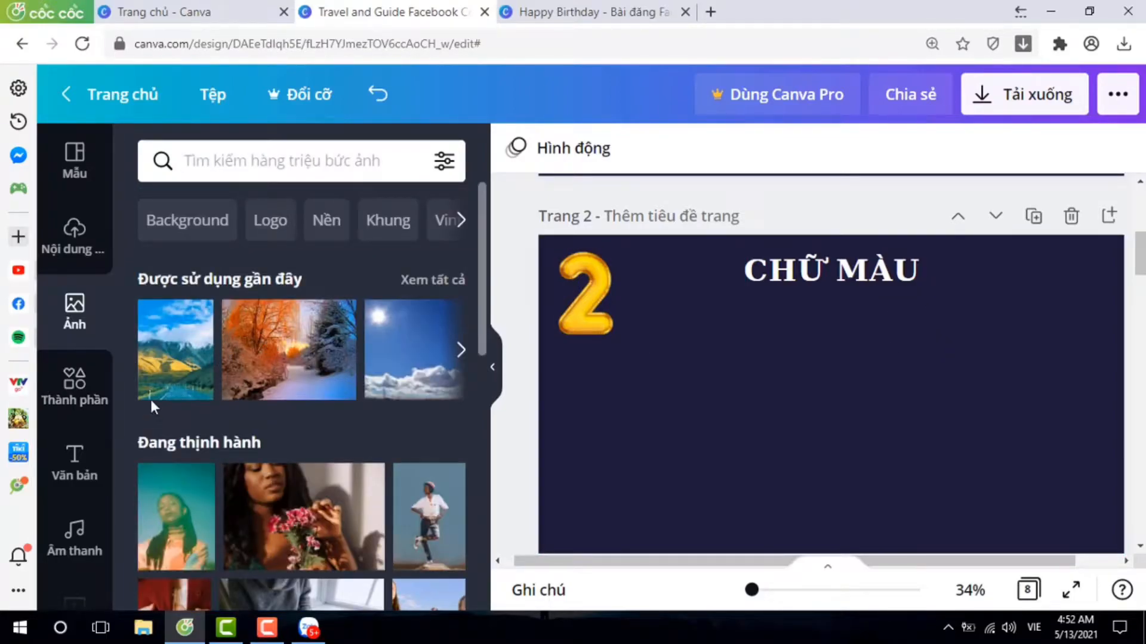
Replace the Khung search among the design elements with a search for "chữ màu".
left_click(94, 394)
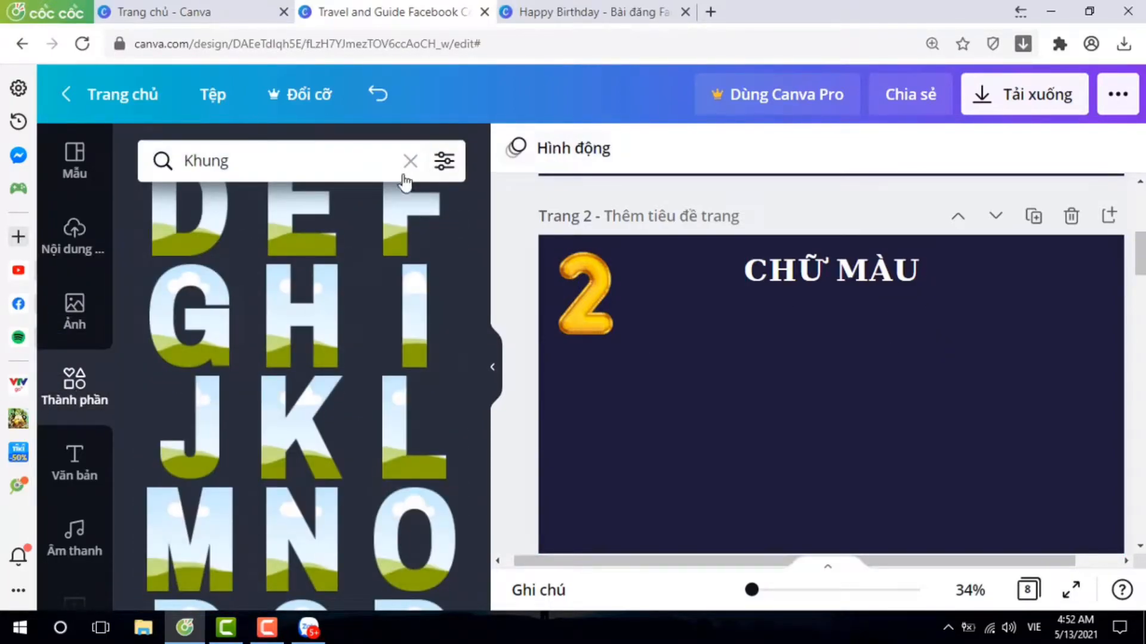
left_click(410, 162)
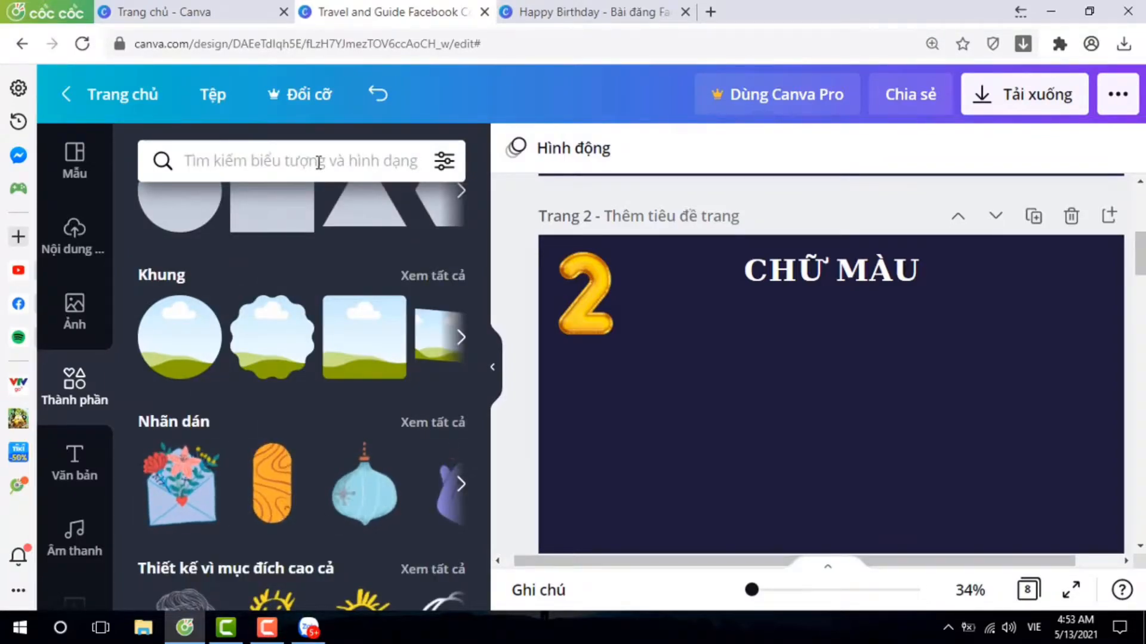
type("chữ màu")
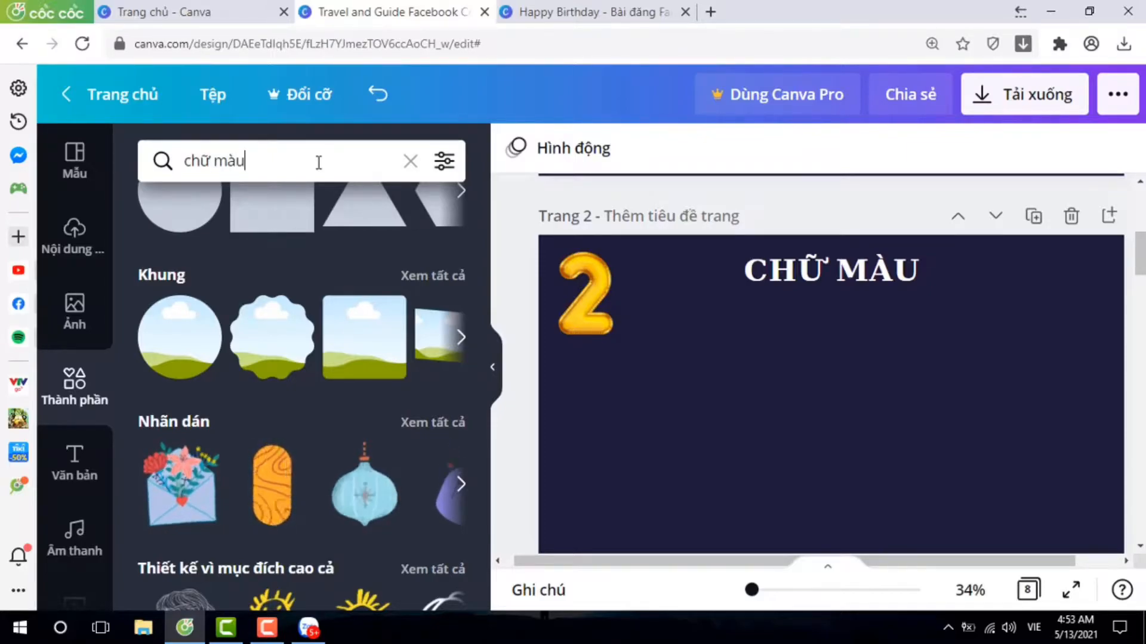
key("Return")
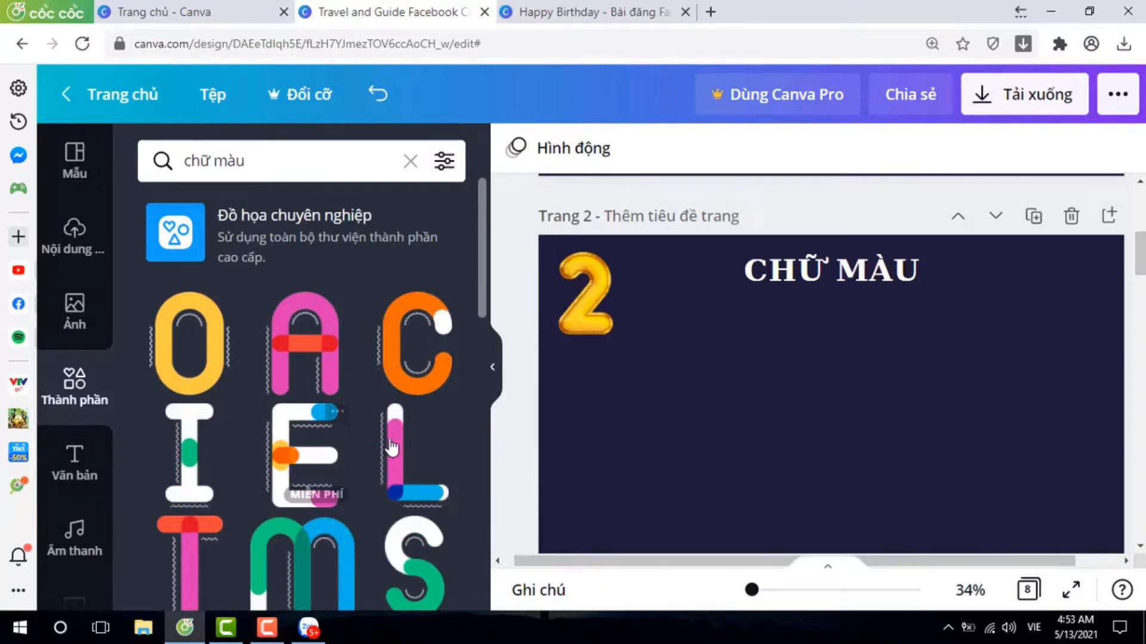
Add the free multicoloured letter H with rounded strokes to page 2.
scroll(389, 445, "down", 2)
scroll(339, 430, "down", 3)
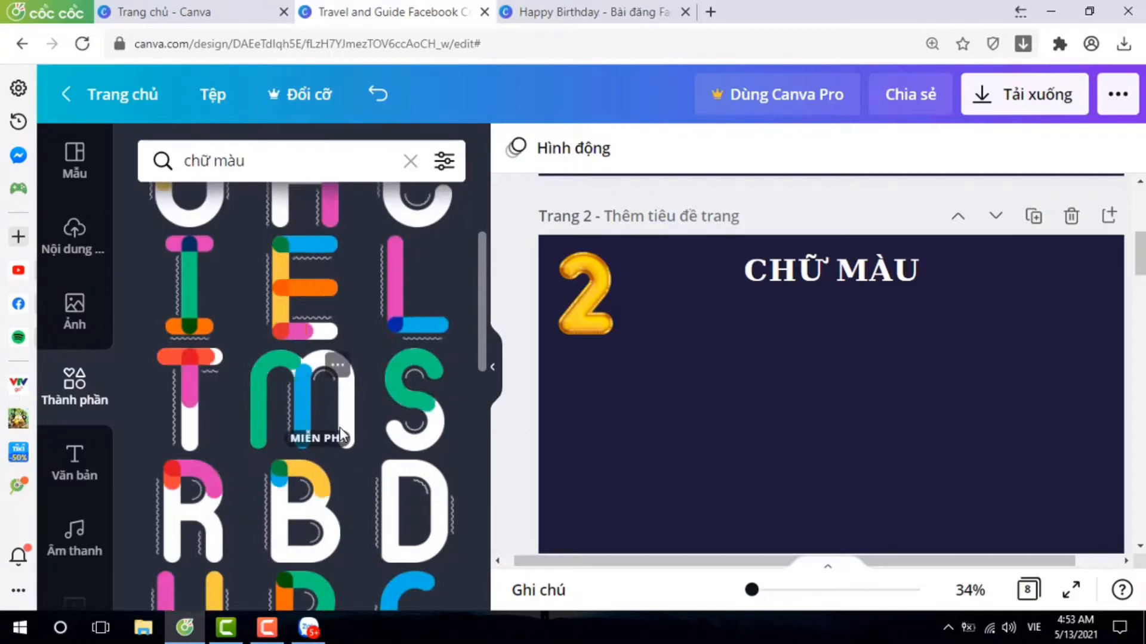
scroll(339, 427, "down", 1)
scroll(340, 435, "down", 2)
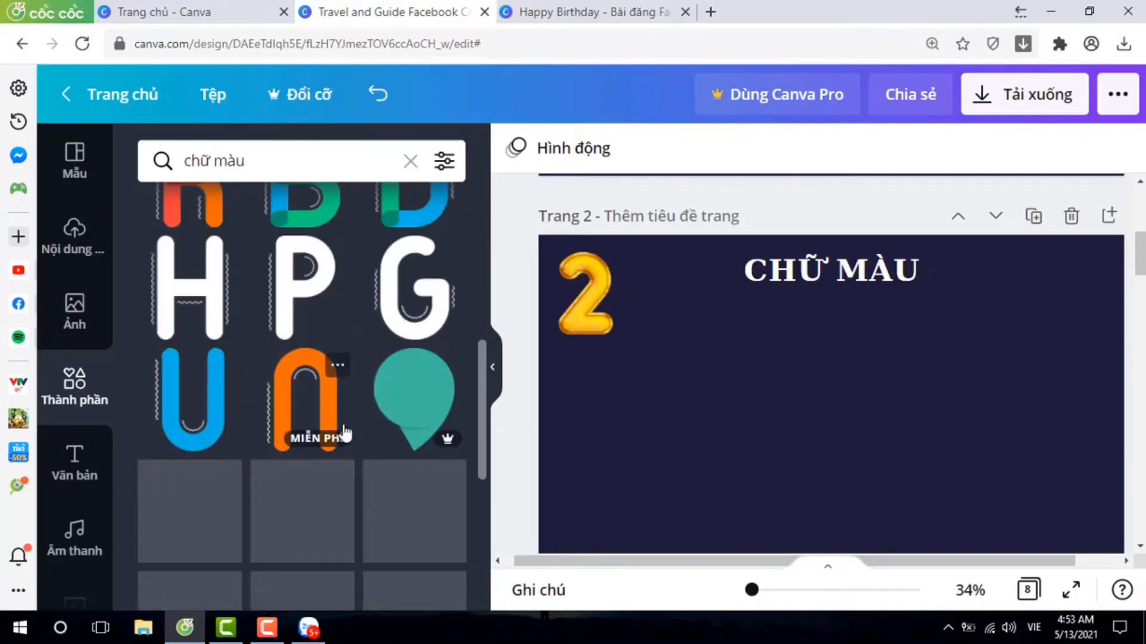
left_click(196, 300)
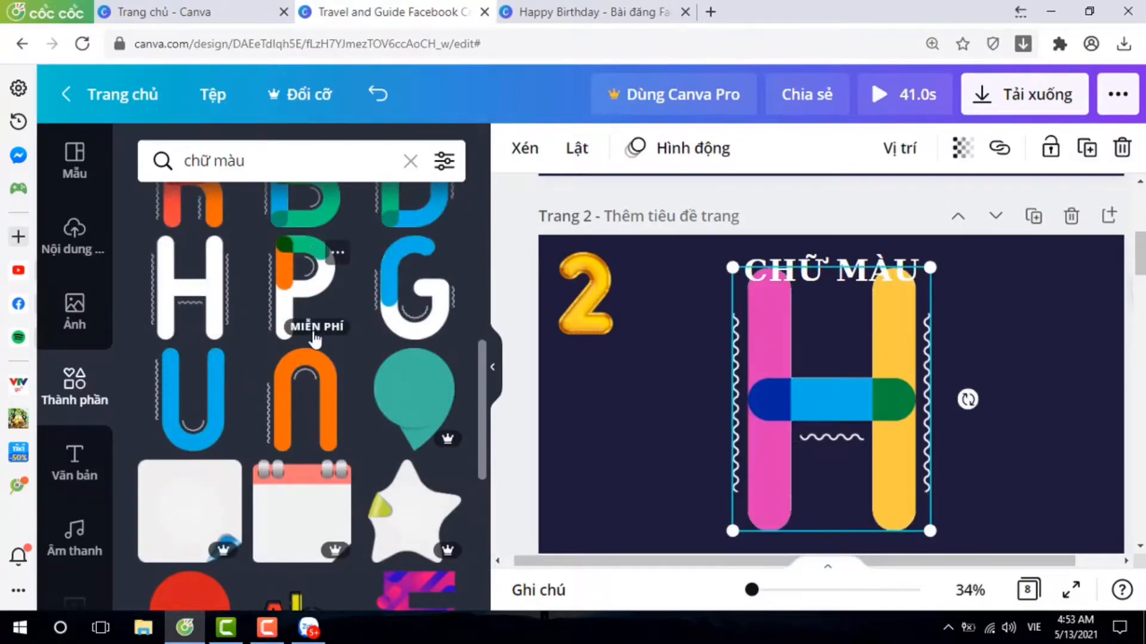
Add the letter A and two copies of the letter P in the same multicoloured style to page 2.
scroll(313, 334, "up", 3)
scroll(314, 337, "up", 2)
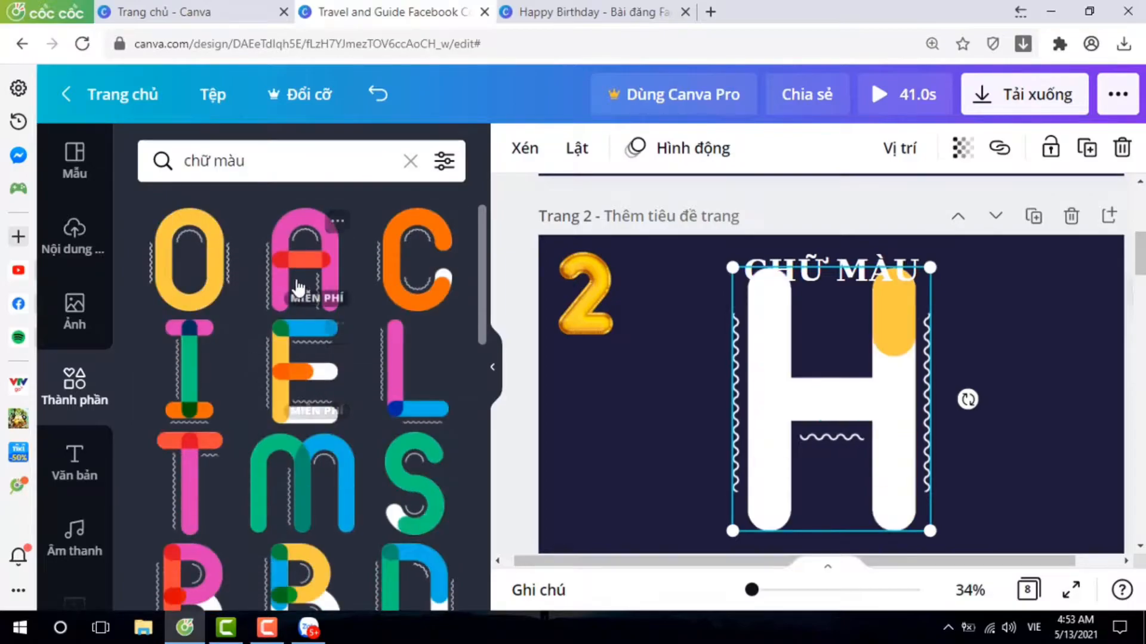
left_click(297, 283)
scroll(296, 407, "down", 4)
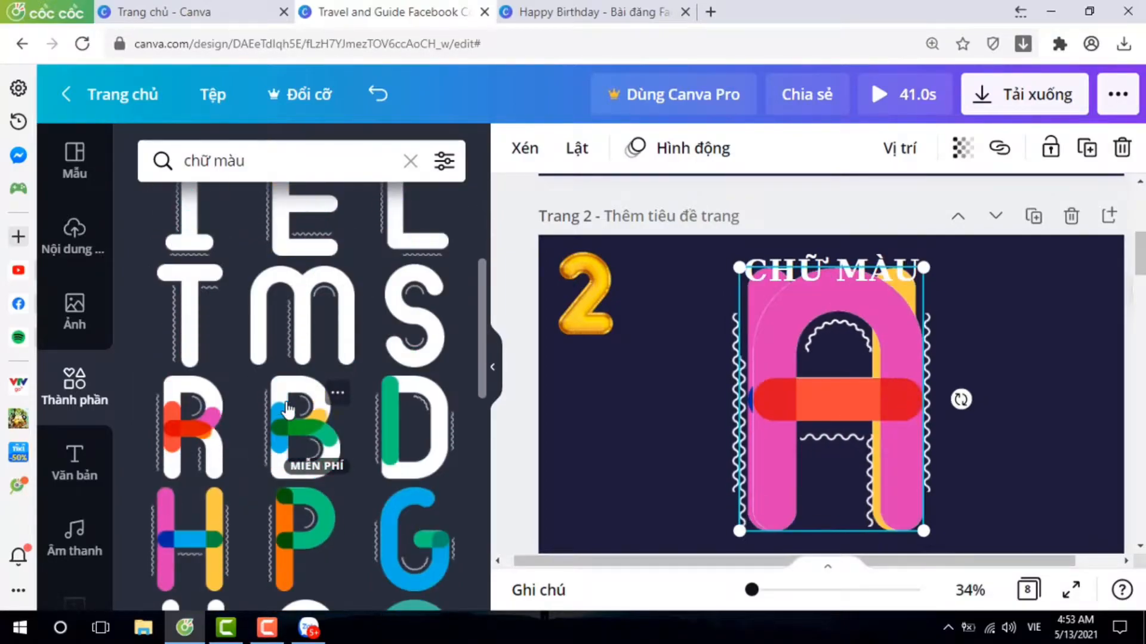
left_click(308, 368)
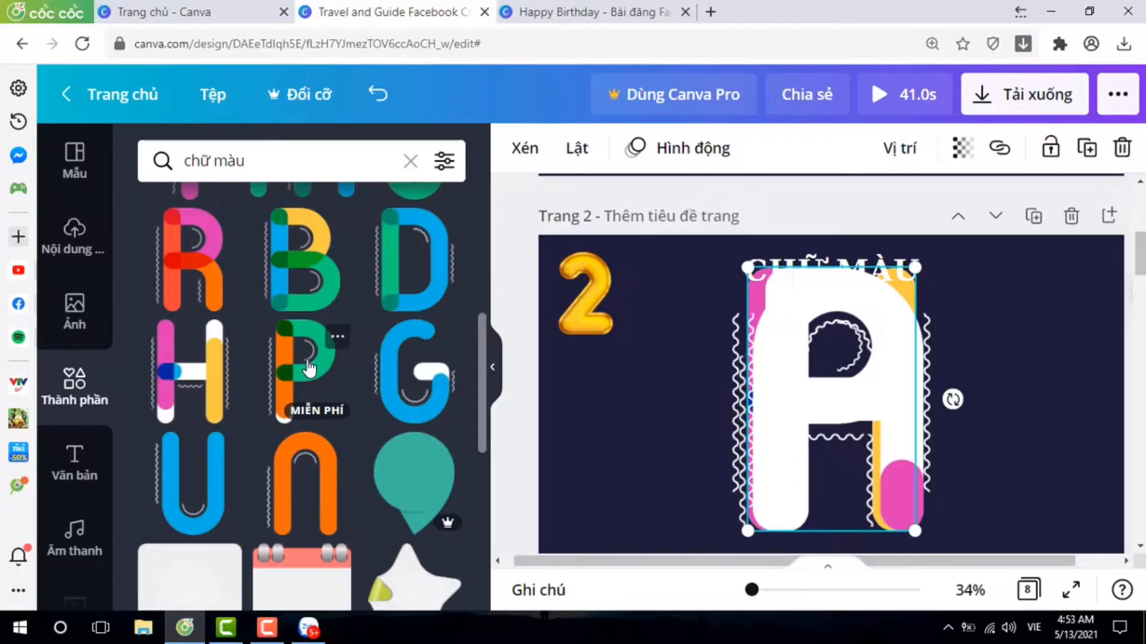
left_click(306, 369)
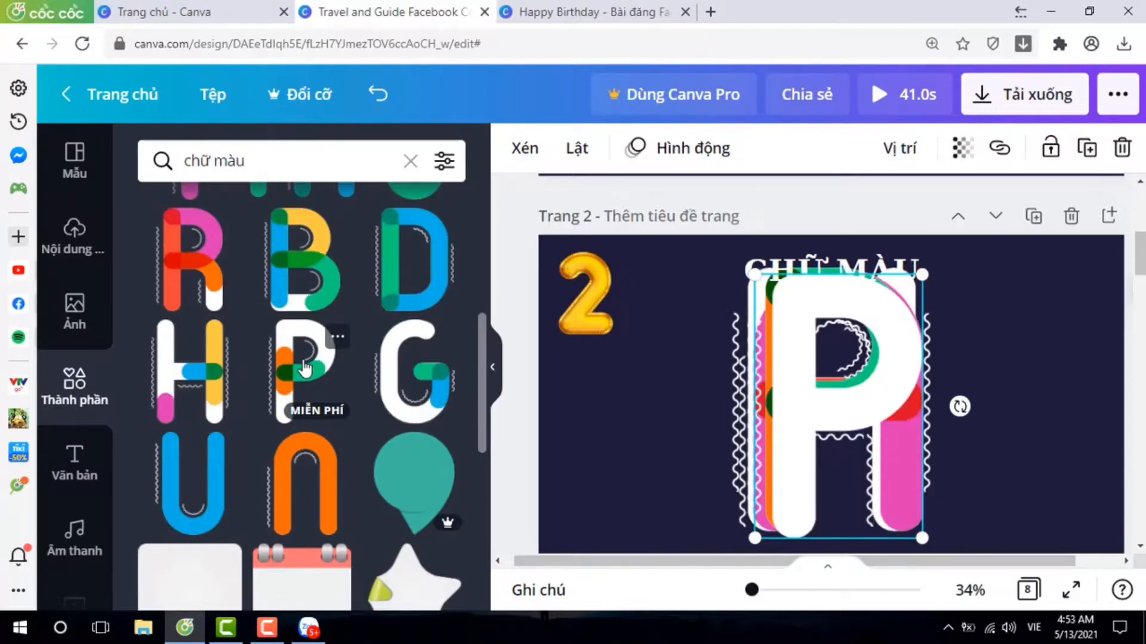
Find the free letter Y in the matching multicoloured style and add it to page 2.
scroll(349, 368, "up", 5)
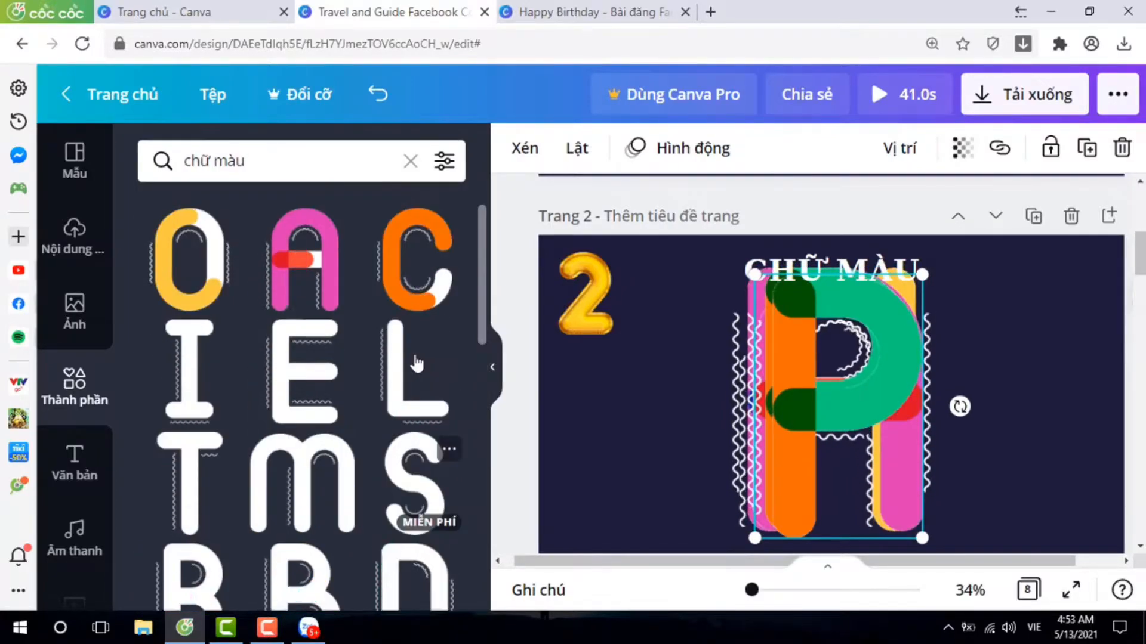
scroll(407, 360, "down", 5)
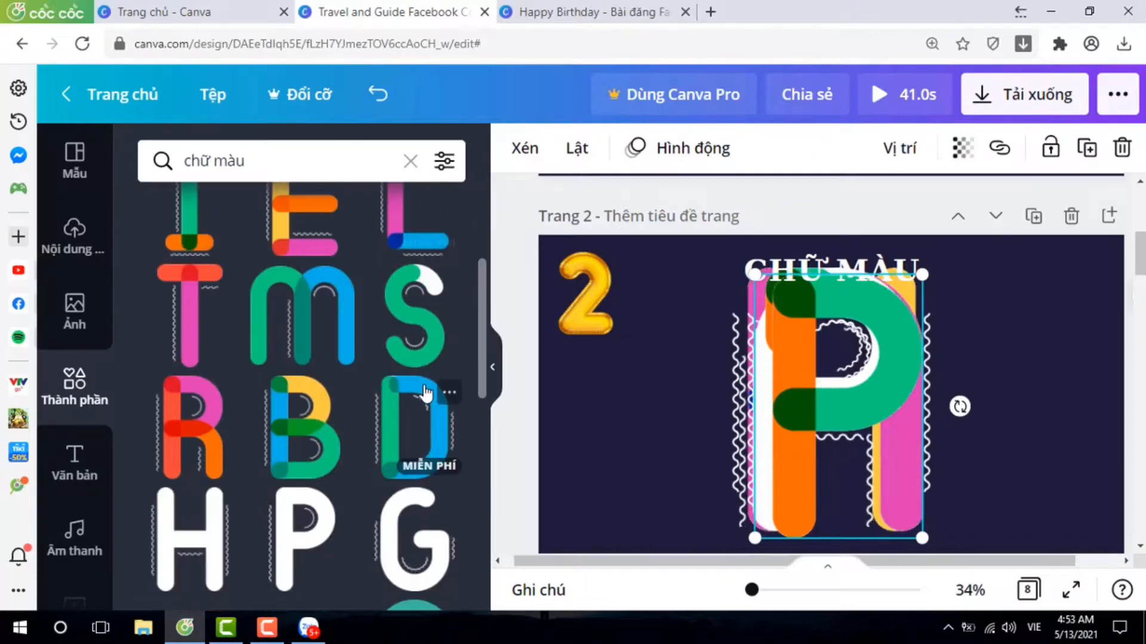
scroll(385, 395, "down", 8)
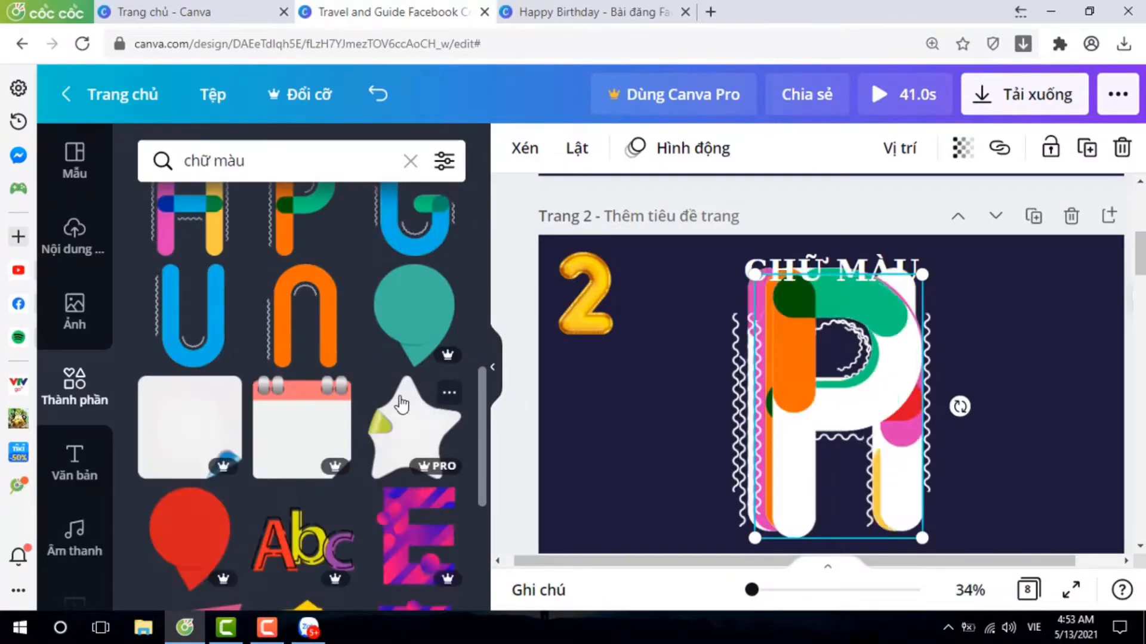
scroll(399, 398, "down", 2)
scroll(404, 397, "down", 8)
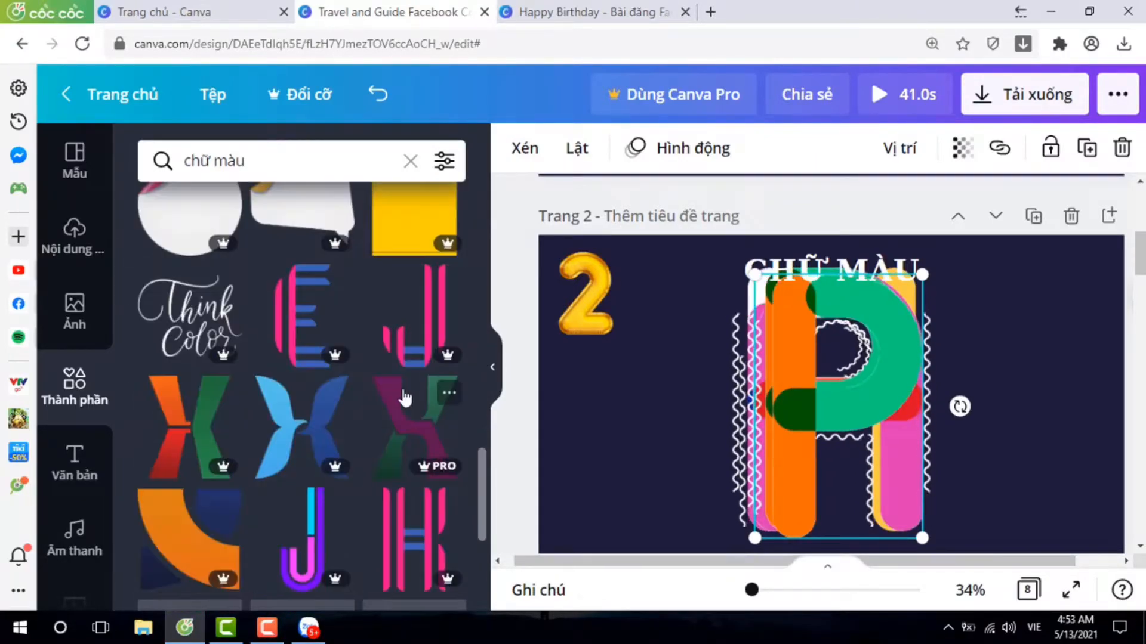
scroll(405, 398, "down", 3)
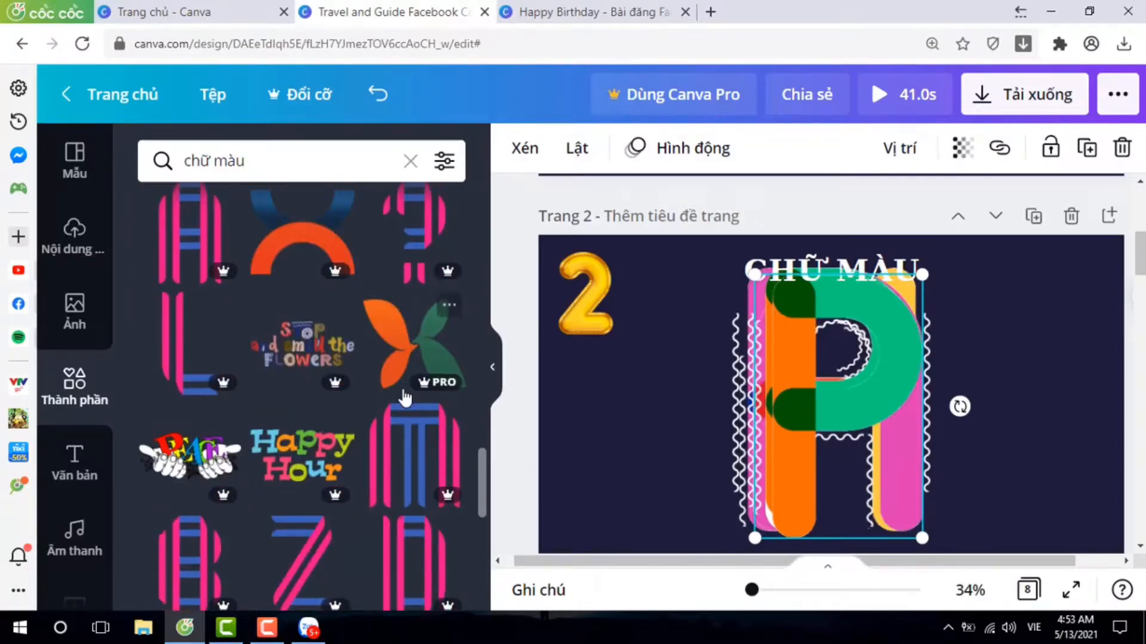
scroll(405, 397, "down", 5)
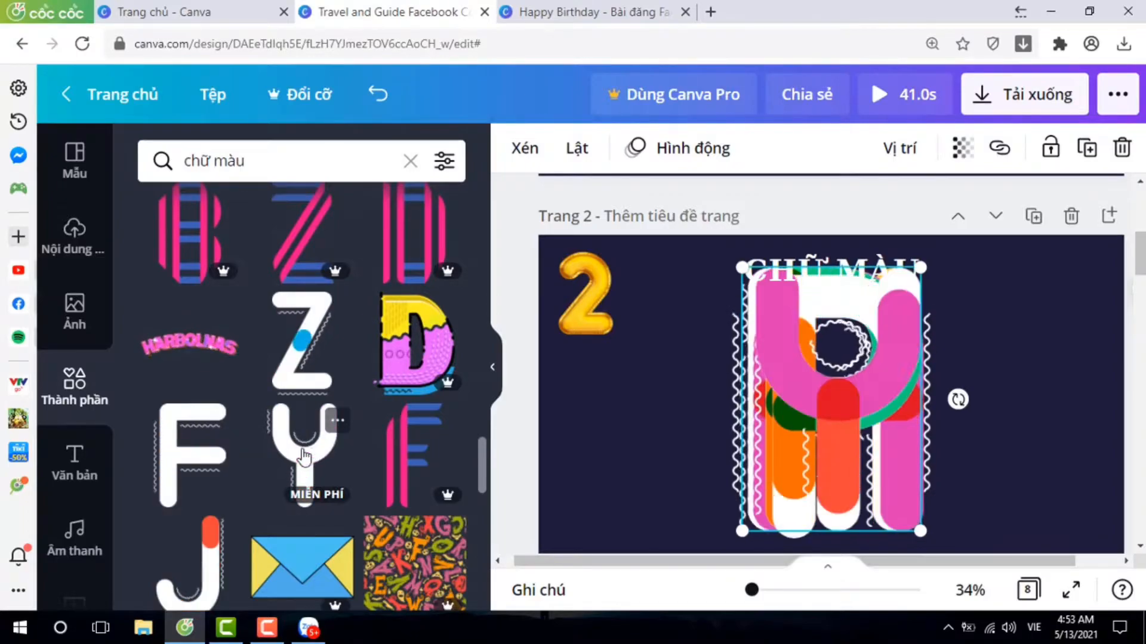
left_click_drag(694, 286, 961, 493)
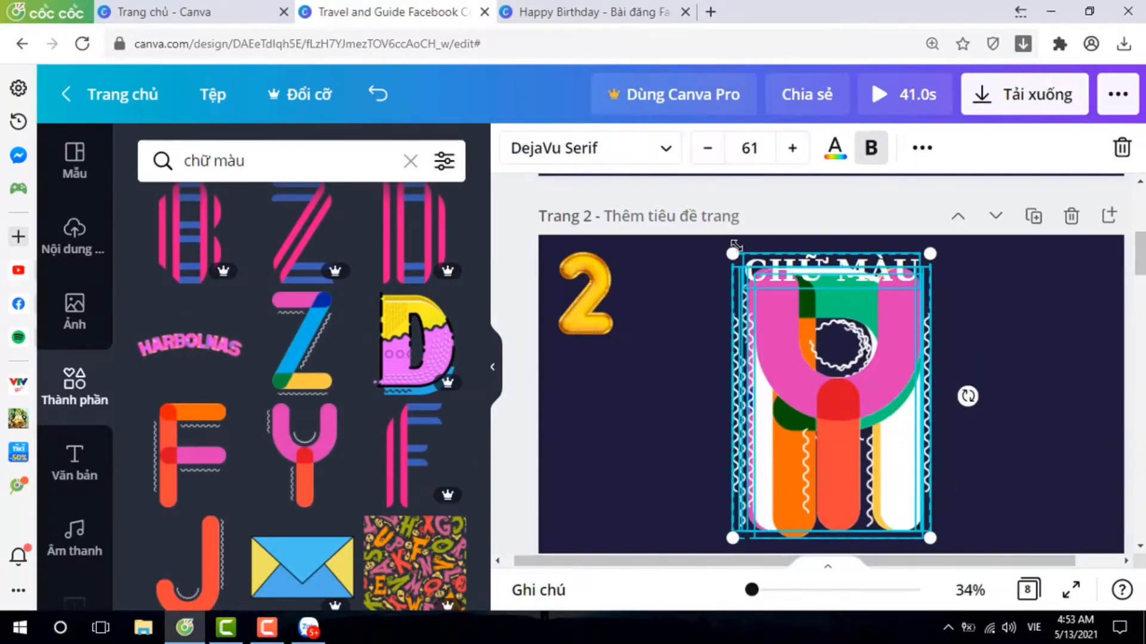
left_click_drag(732, 253, 793, 325)
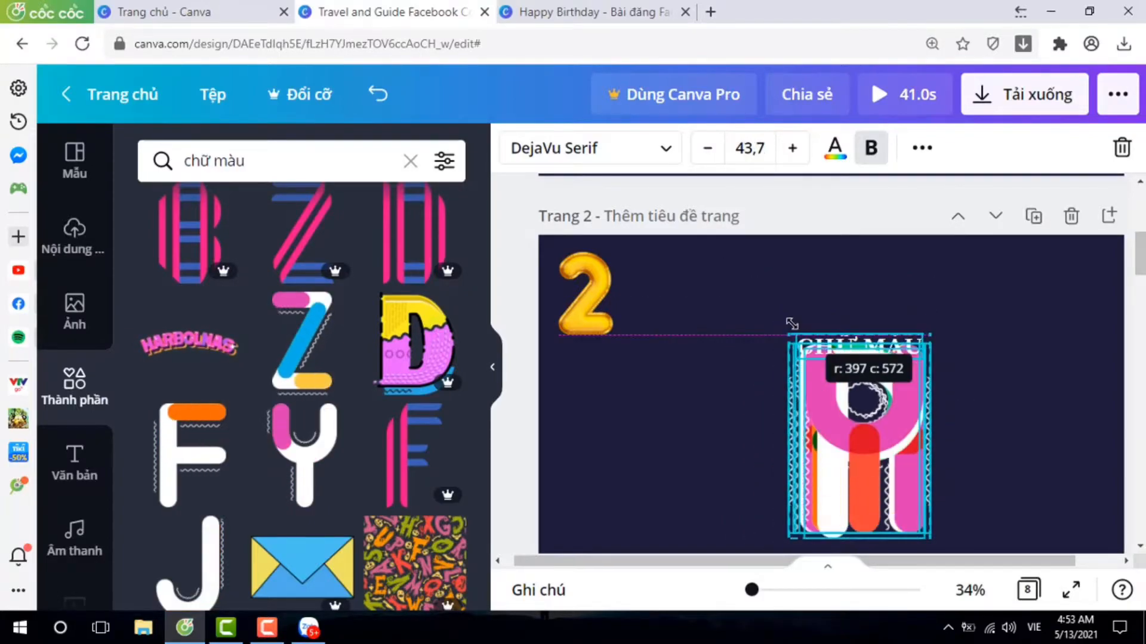
left_click(379, 94)
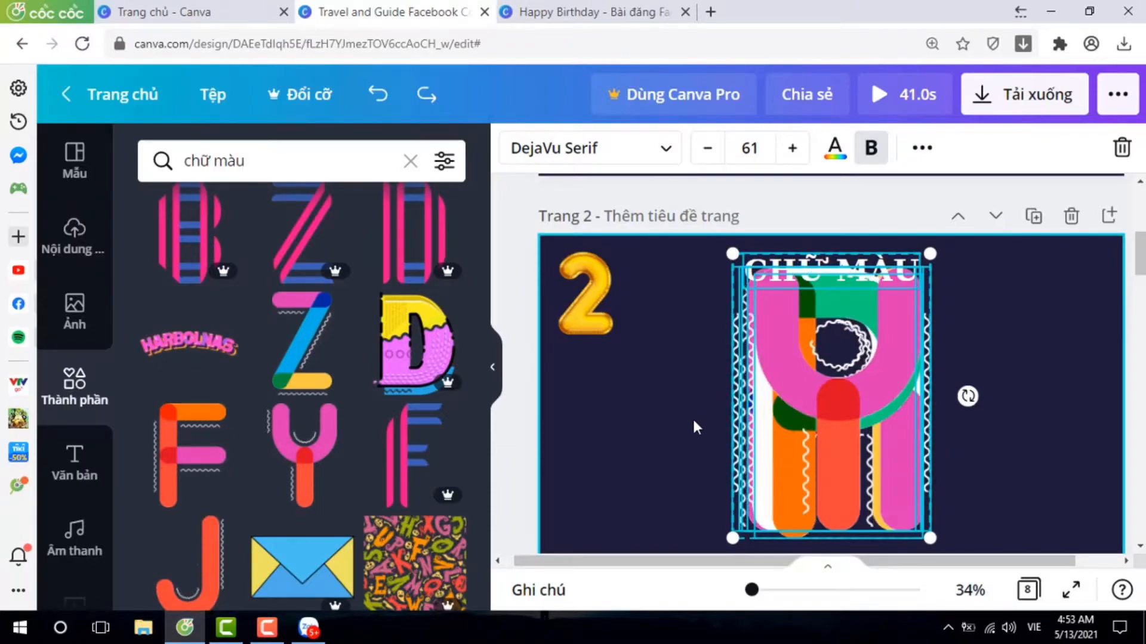
Select only the five stacked letters, without the title, scale them down together and place them below CHỮ MÀU.
left_click_drag(692, 418, 970, 419)
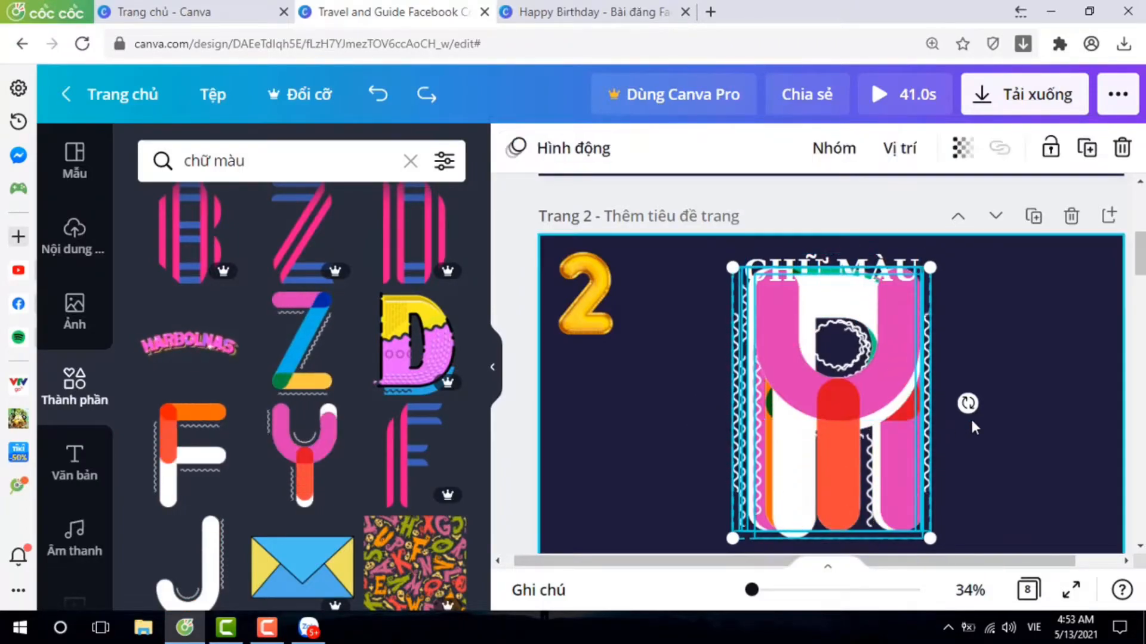
left_click_drag(794, 416, 720, 450)
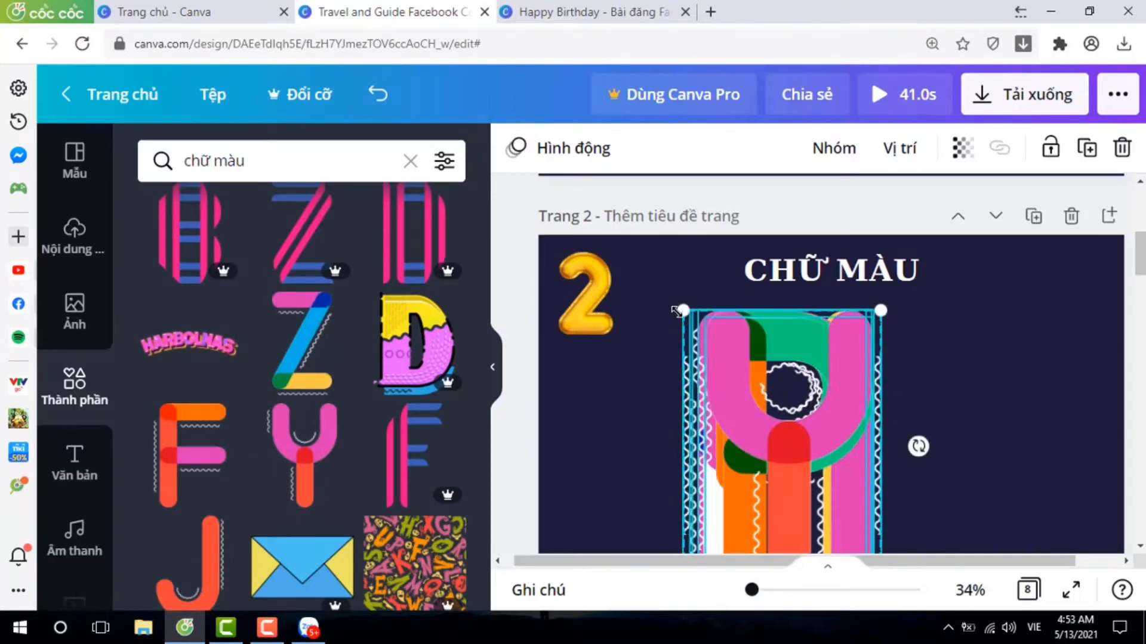
left_click_drag(684, 310, 739, 386)
left_click_drag(799, 468, 721, 410)
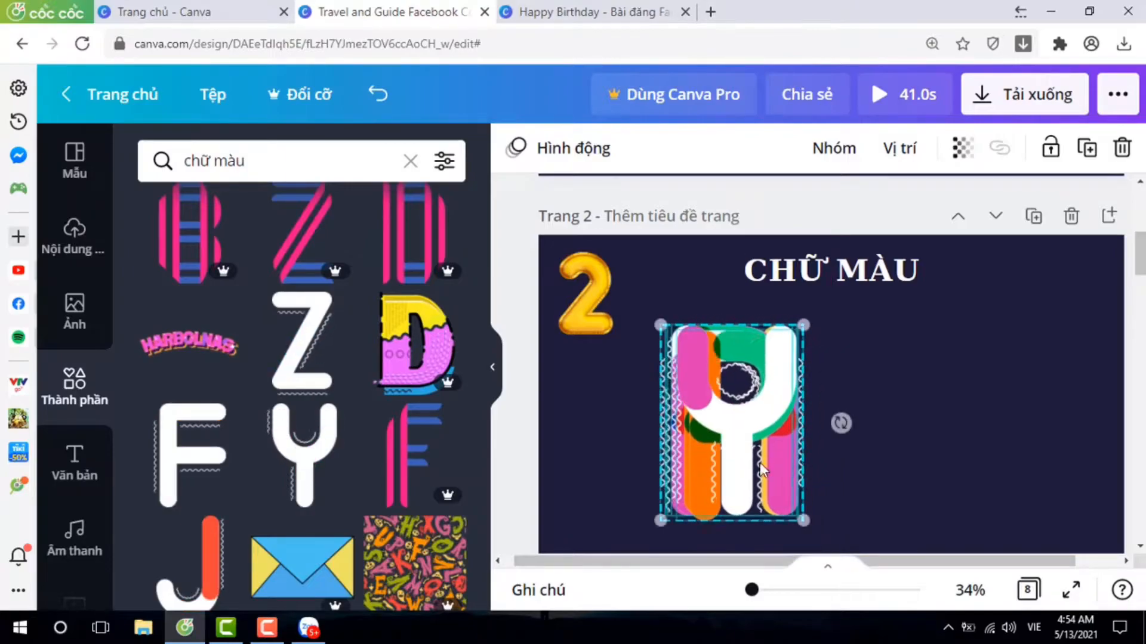
Move the letters toward the right half of page 2 and separate the Y and one P from the stack.
left_click_drag(758, 466, 1025, 459)
left_click(1046, 455)
left_click(916, 467)
left_click(860, 475)
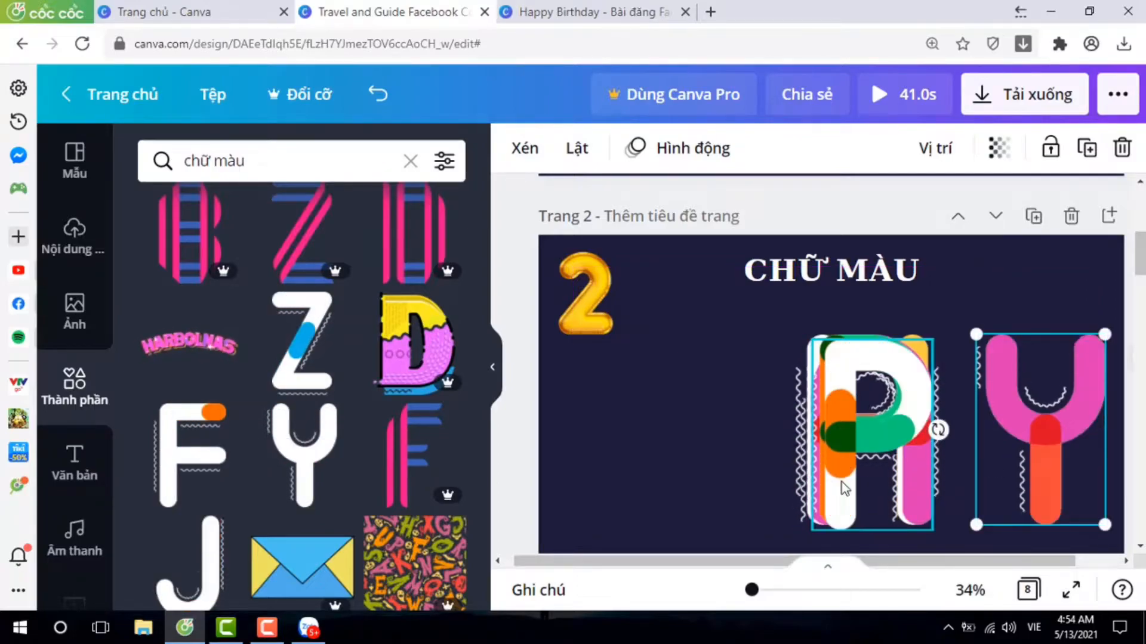
left_click_drag(870, 477, 965, 473)
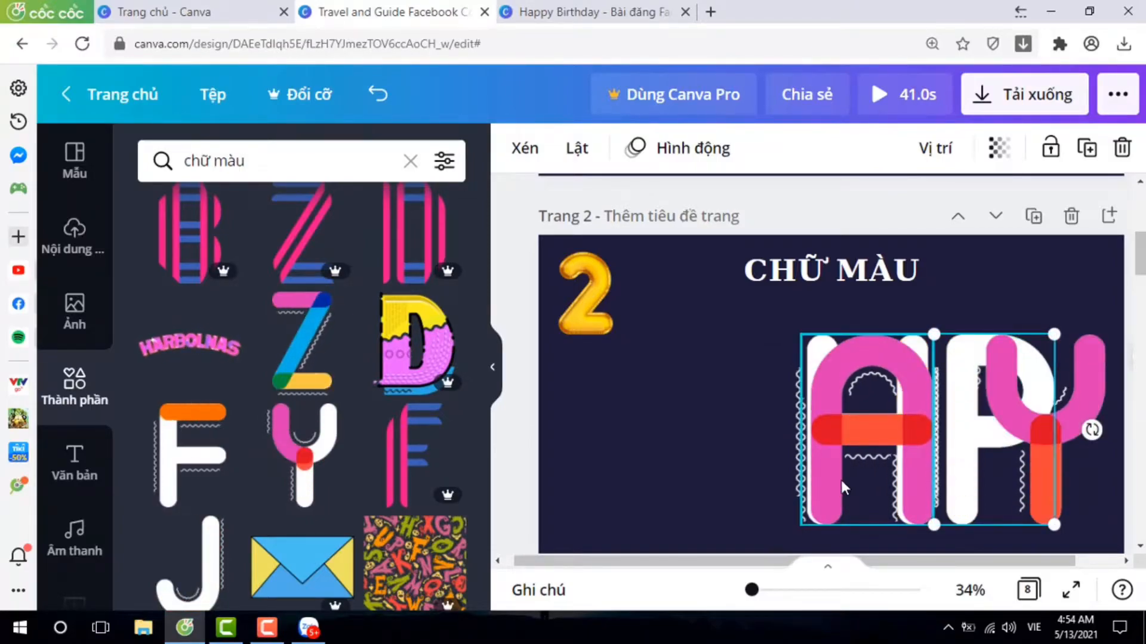
Place the H at the page's left edge, the A beside it, and the remaining P after the A.
left_click_drag(842, 483, 691, 478)
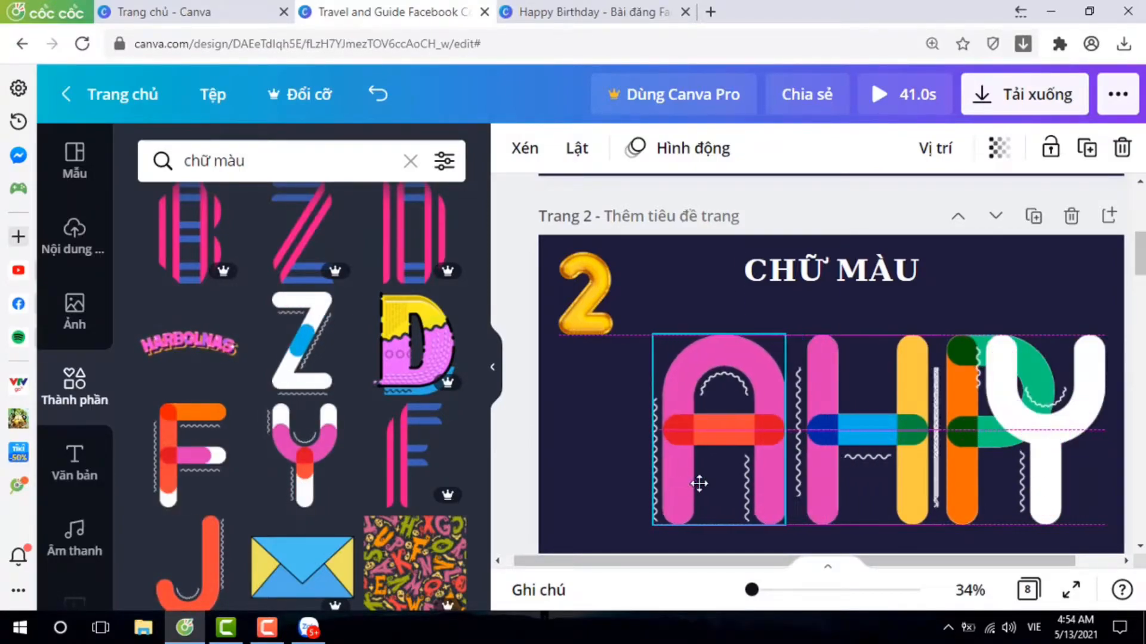
left_click_drag(877, 472, 620, 471)
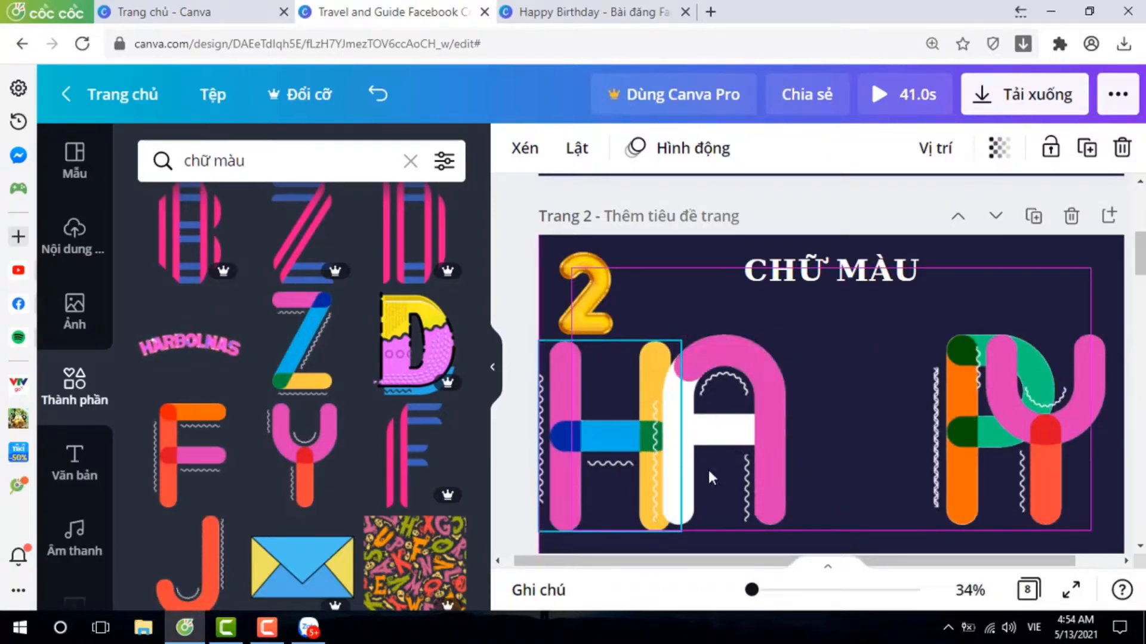
left_click_drag(969, 477, 845, 477)
Nudge the Y, P, A and H sideways to even out the spacing of the word HAPPY.
left_click(1032, 484)
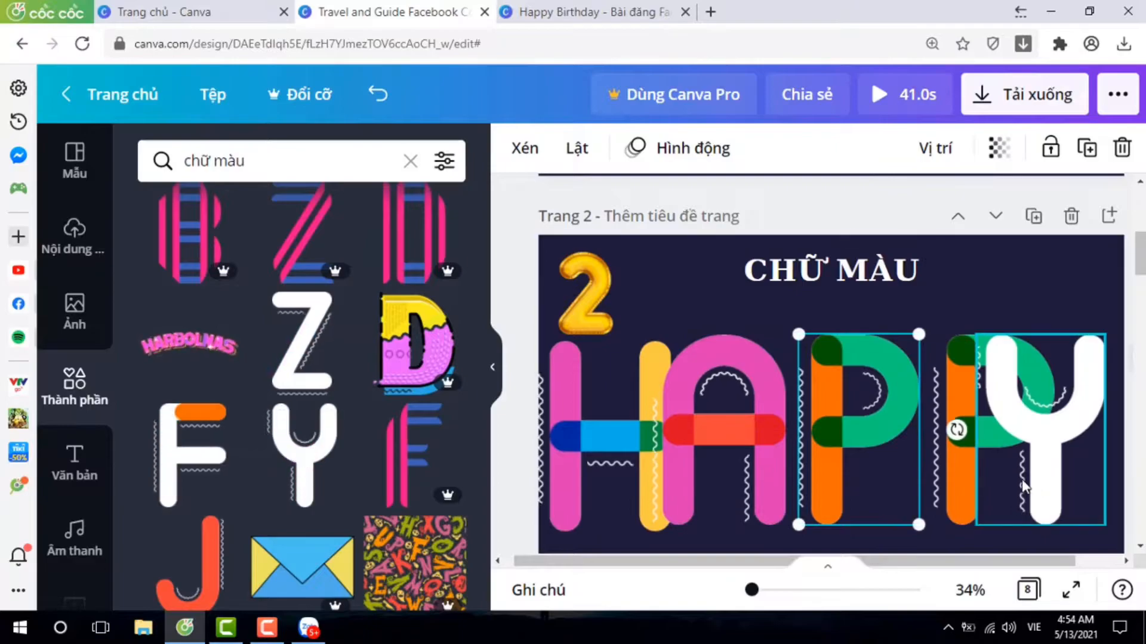
left_click_drag(1033, 480, 1047, 480)
left_click_drag(948, 486, 918, 482)
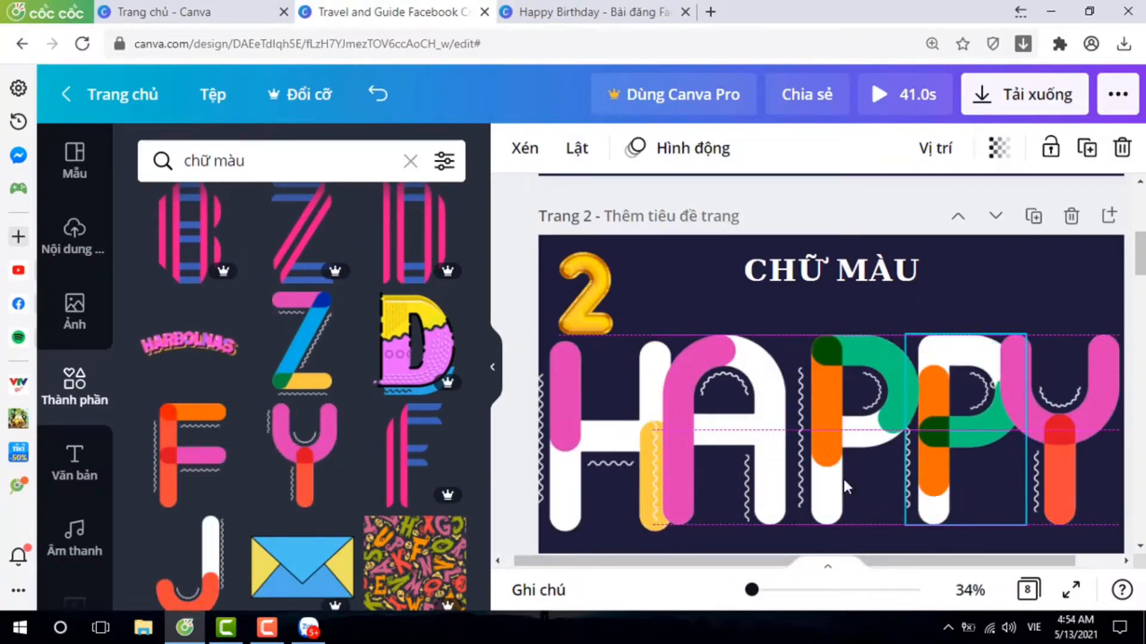
left_click_drag(744, 473, 759, 468)
left_click_drag(644, 459, 638, 460)
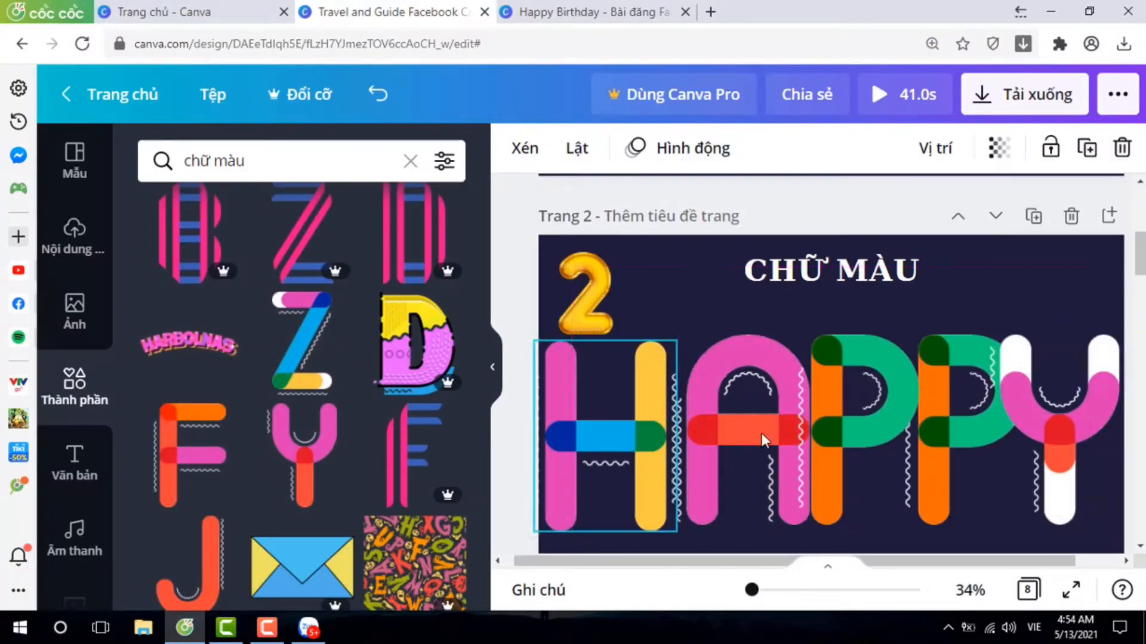
left_click_drag(788, 441, 778, 439)
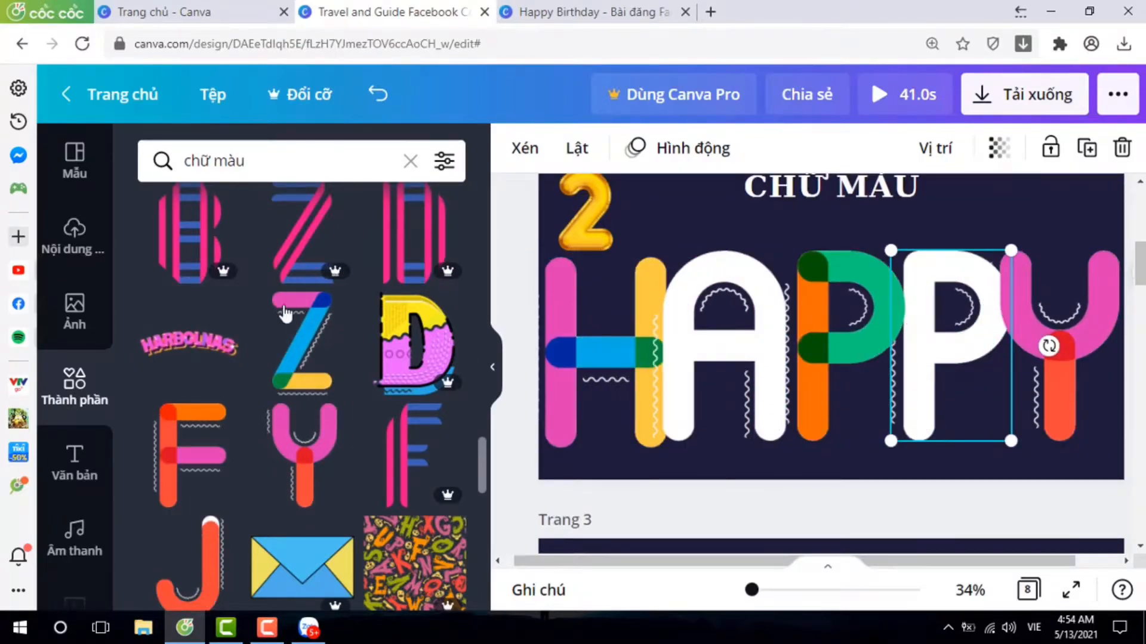
Move on to page 3, titled CHỮ MÀU NƯỚC, and search the elements for "chữ màu nước".
scroll(335, 338, "up", 2)
scroll(336, 338, "up", 3)
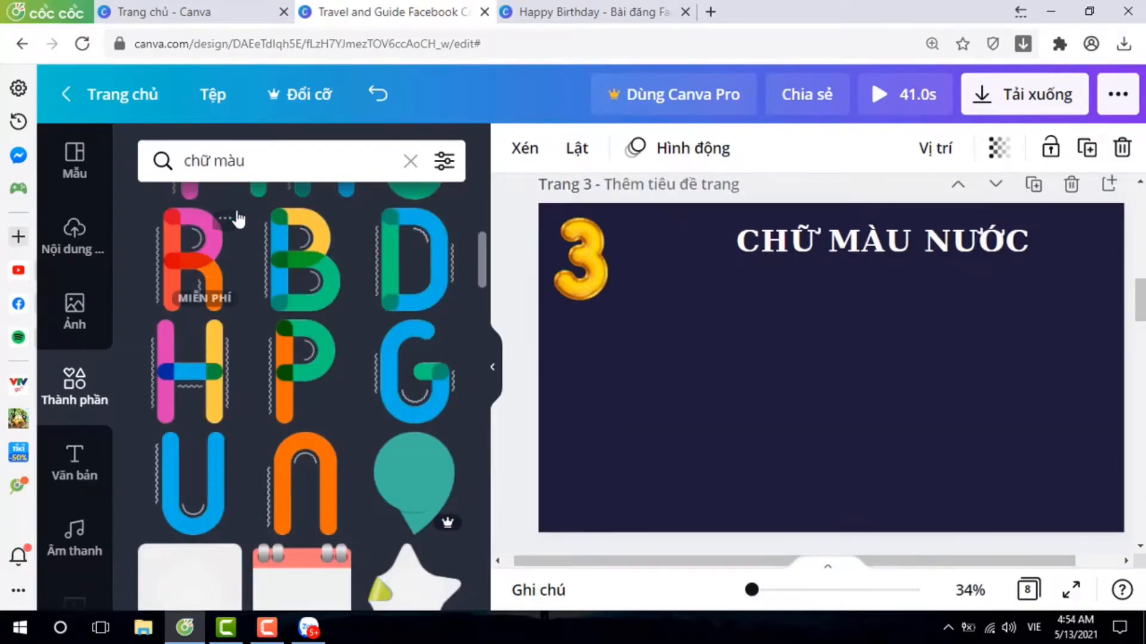
left_click(319, 160)
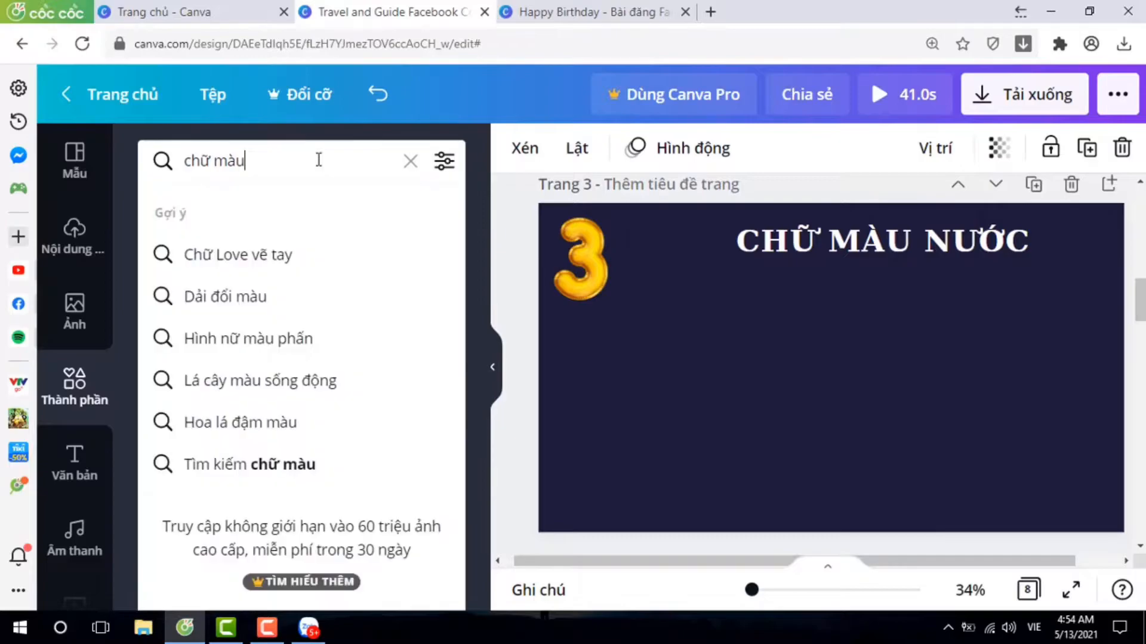
type("nước")
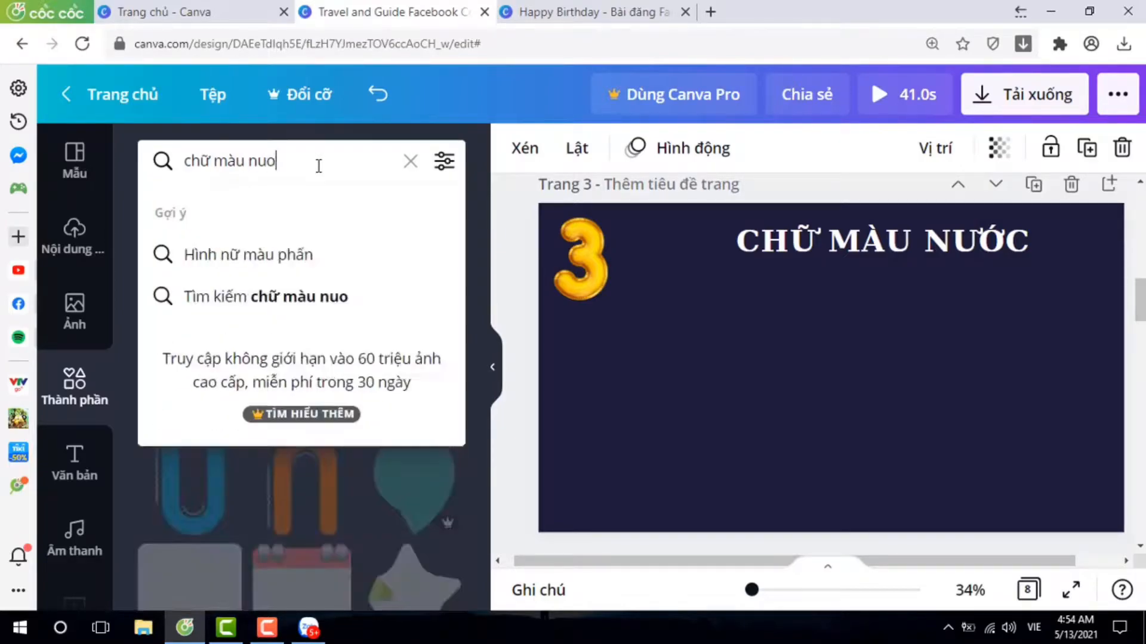
key("Return")
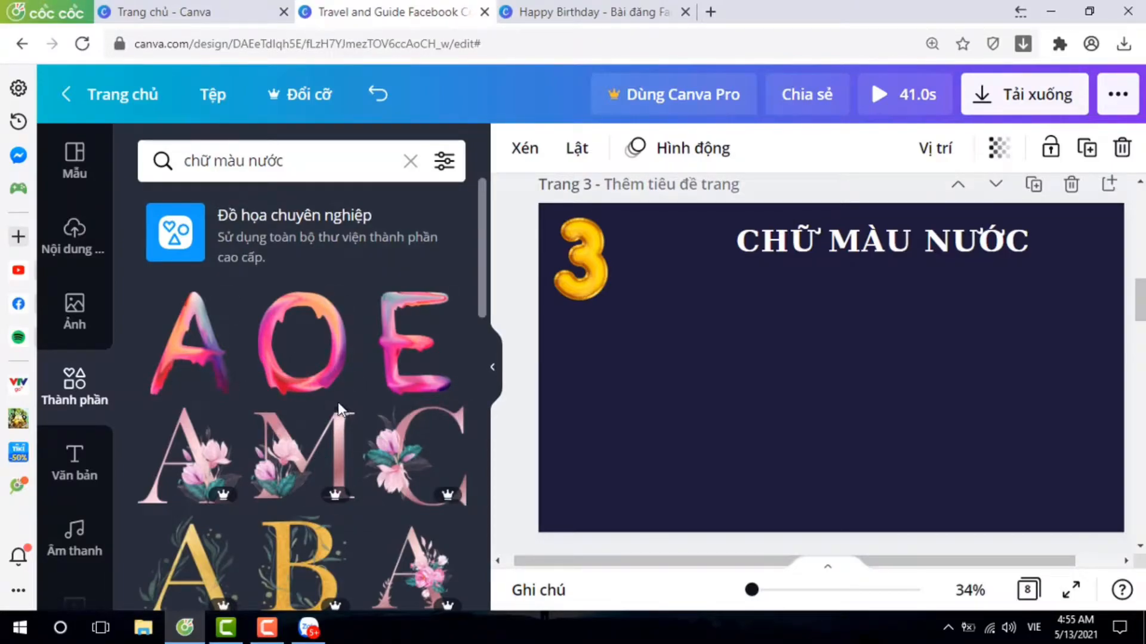
Look through the watercolour letter graphics in the search results, noting the available letters and which ones are free.
scroll(337, 402, "down", 5)
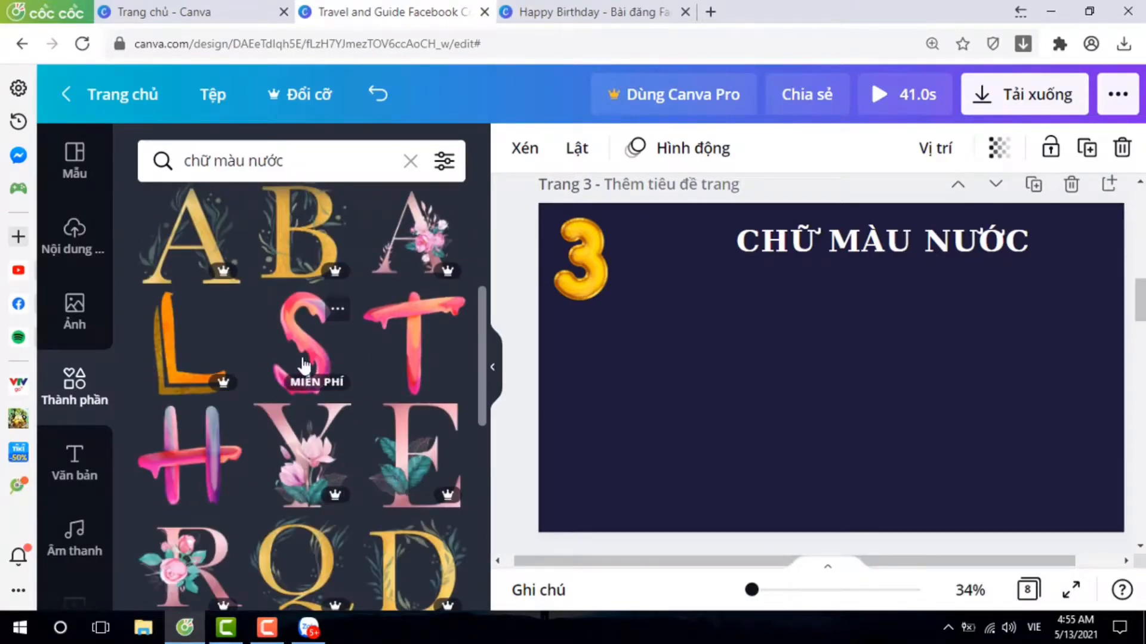
scroll(365, 452, "up", 6)
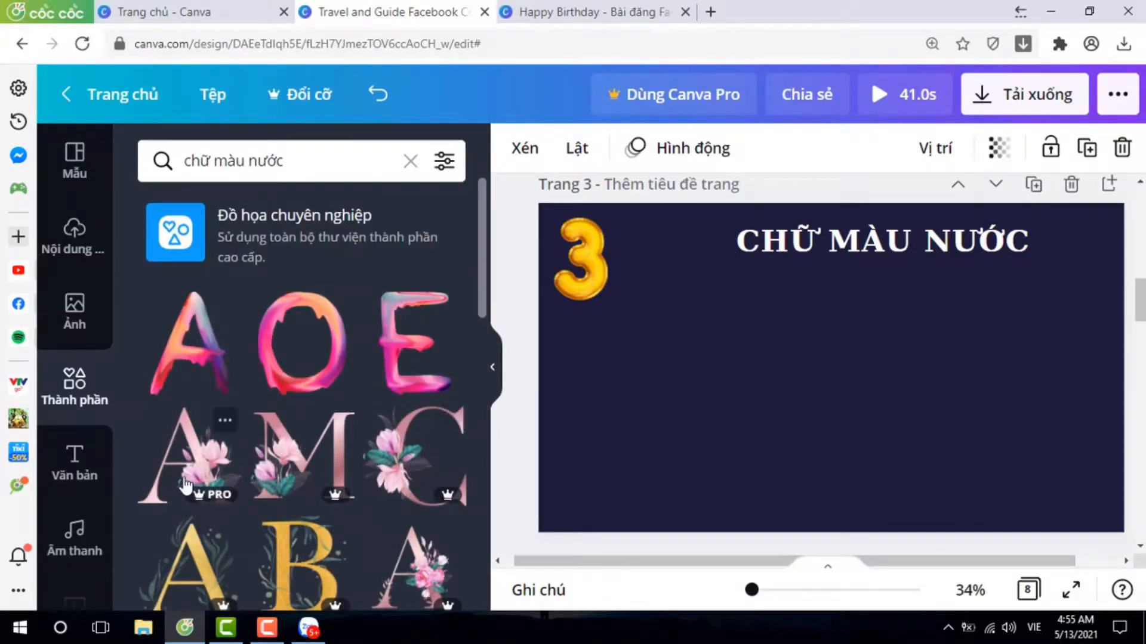
scroll(385, 474, "down", 5)
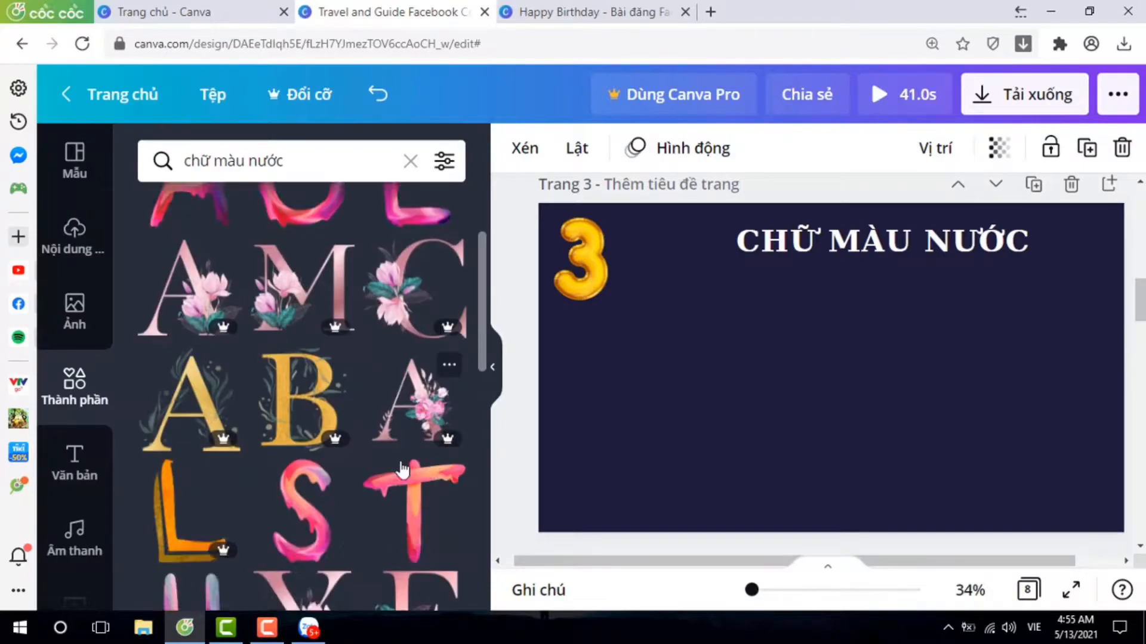
scroll(339, 497, "down", 3)
scroll(378, 473, "up", 3)
scroll(341, 460, "down", 3)
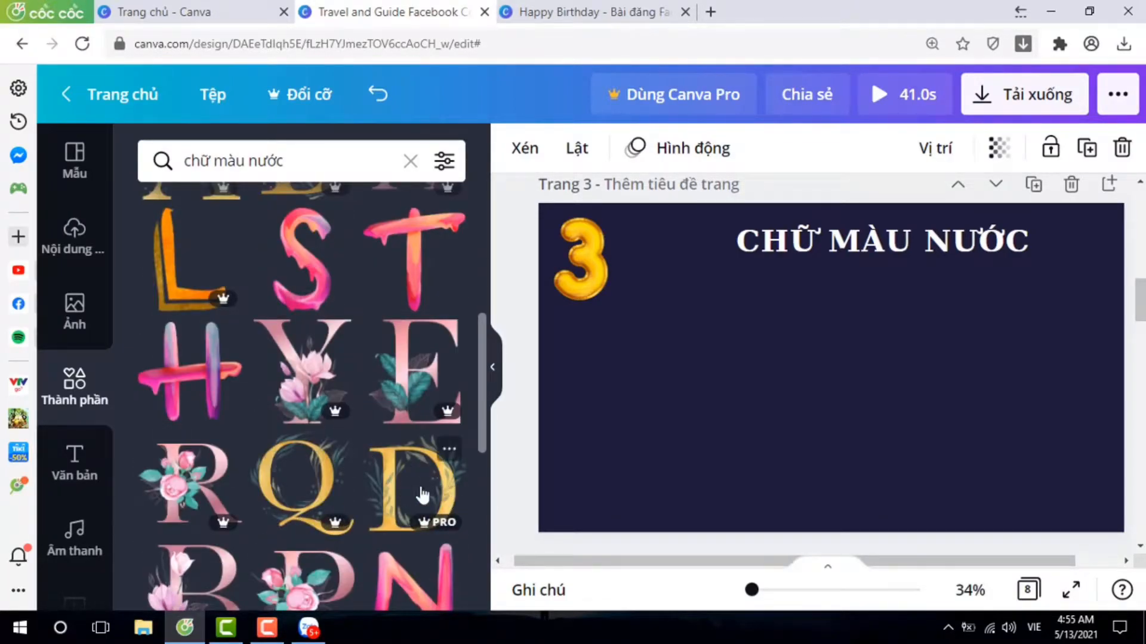
scroll(409, 494, "down", 4)
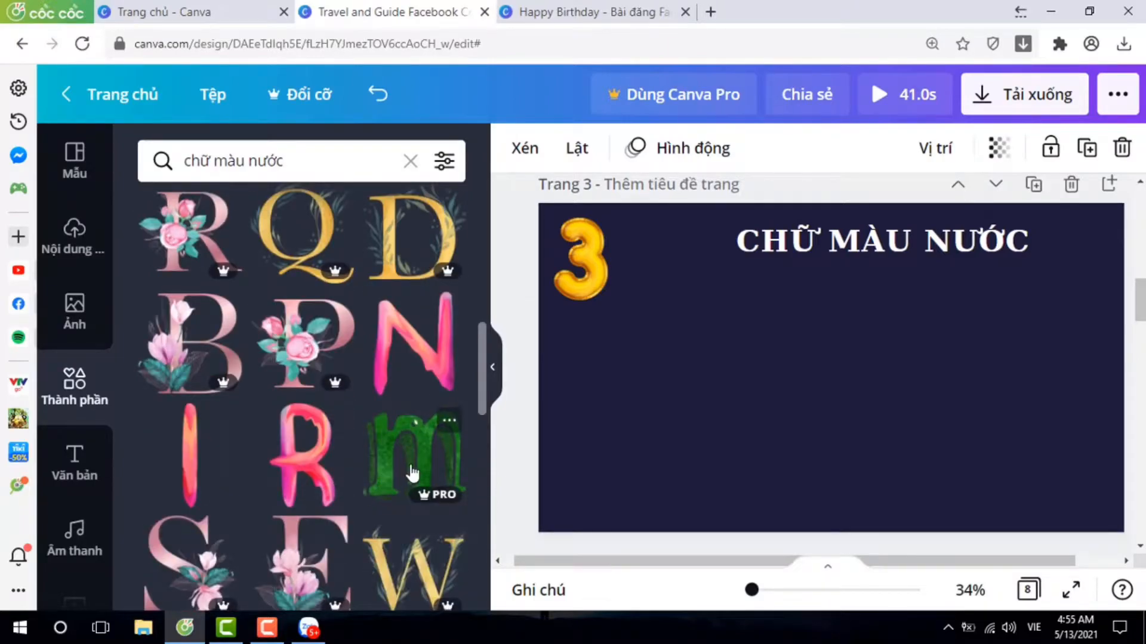
scroll(415, 477, "down", 3)
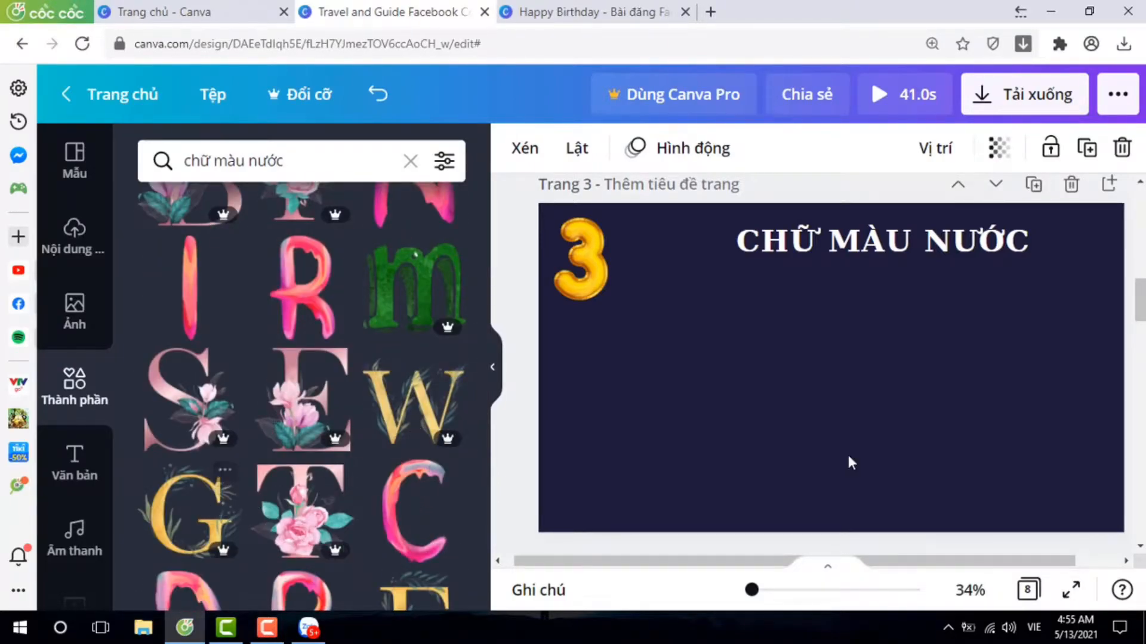
scroll(298, 378, "up", 5)
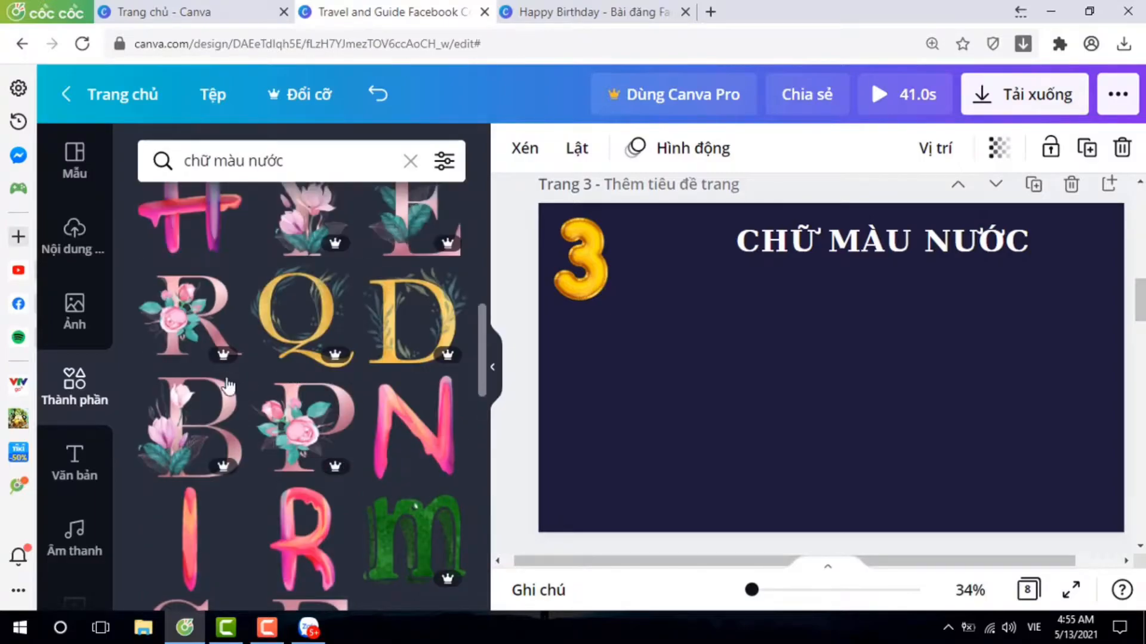
scroll(306, 376, "up", 3)
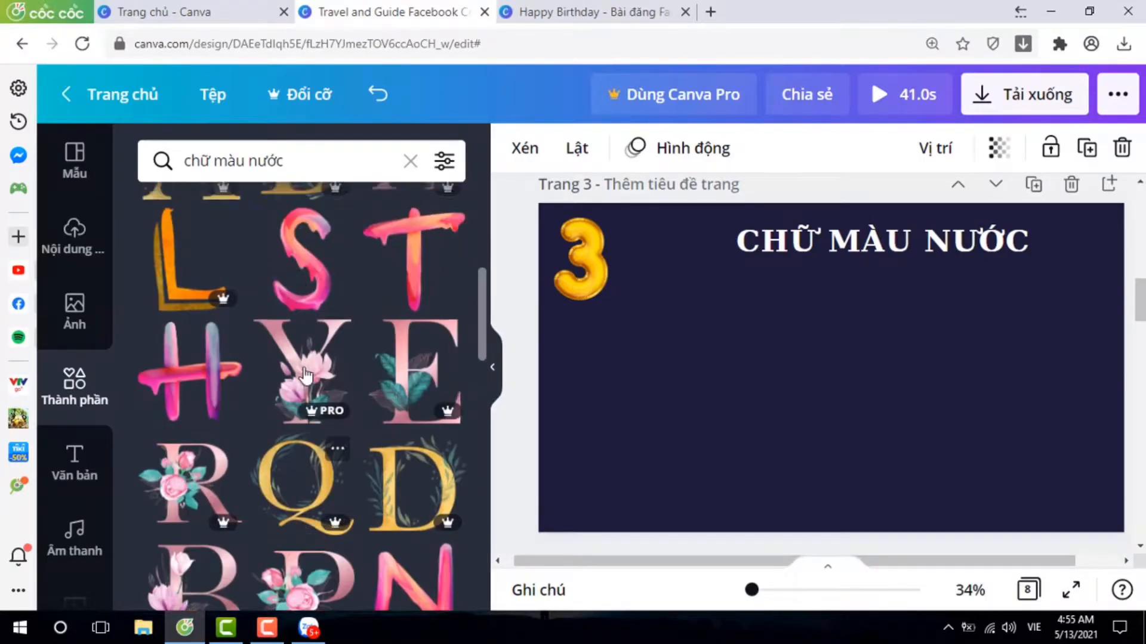
scroll(305, 376, "up", 4)
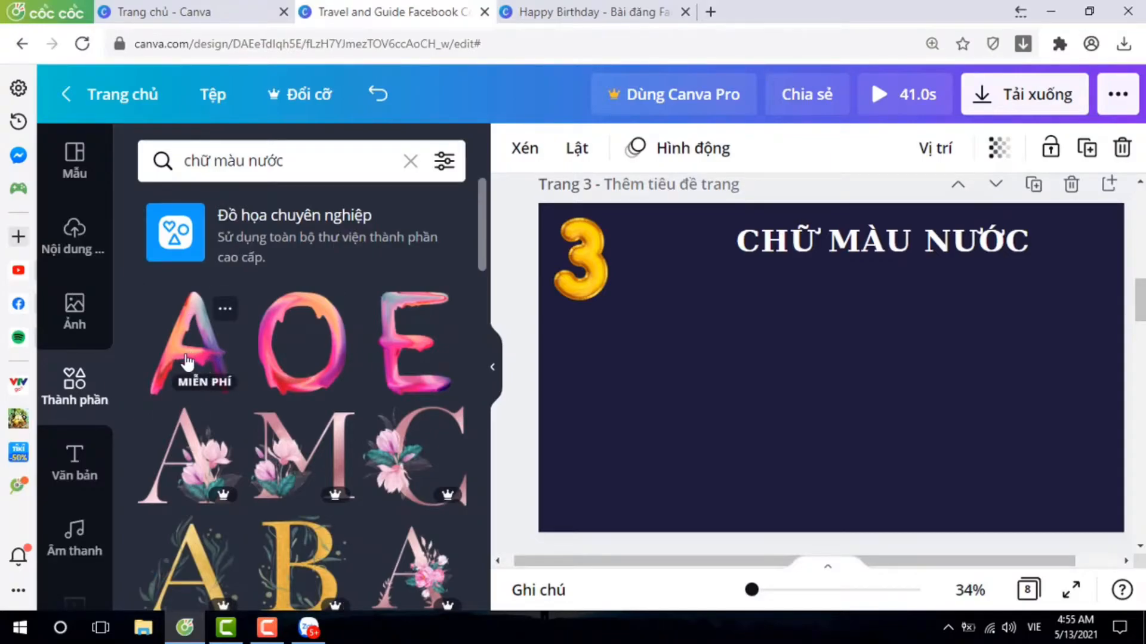
Add the free pink-and-orange paint-drip letters O, C and L to page 3.
left_click(301, 364)
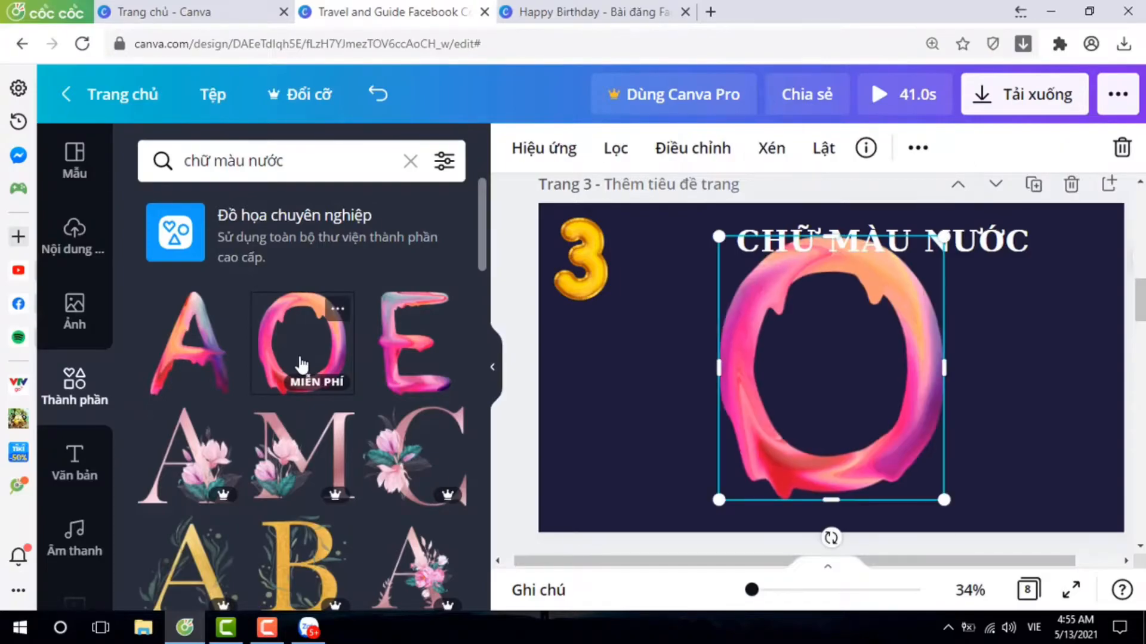
scroll(276, 401, "down", 8)
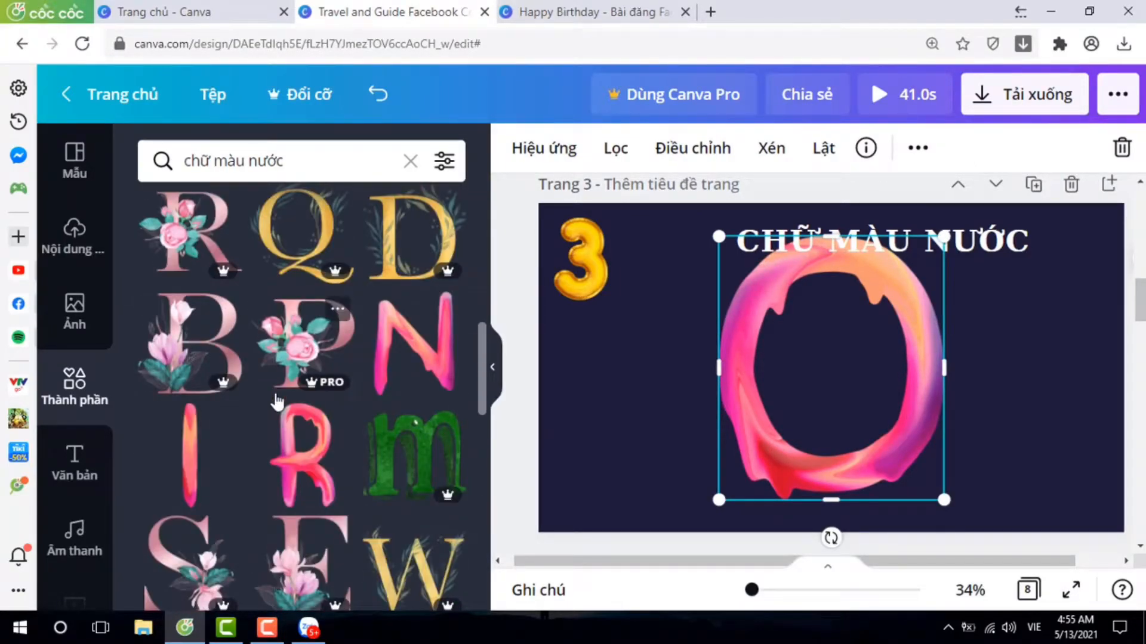
scroll(277, 401, "down", 3)
scroll(277, 401, "down", 2)
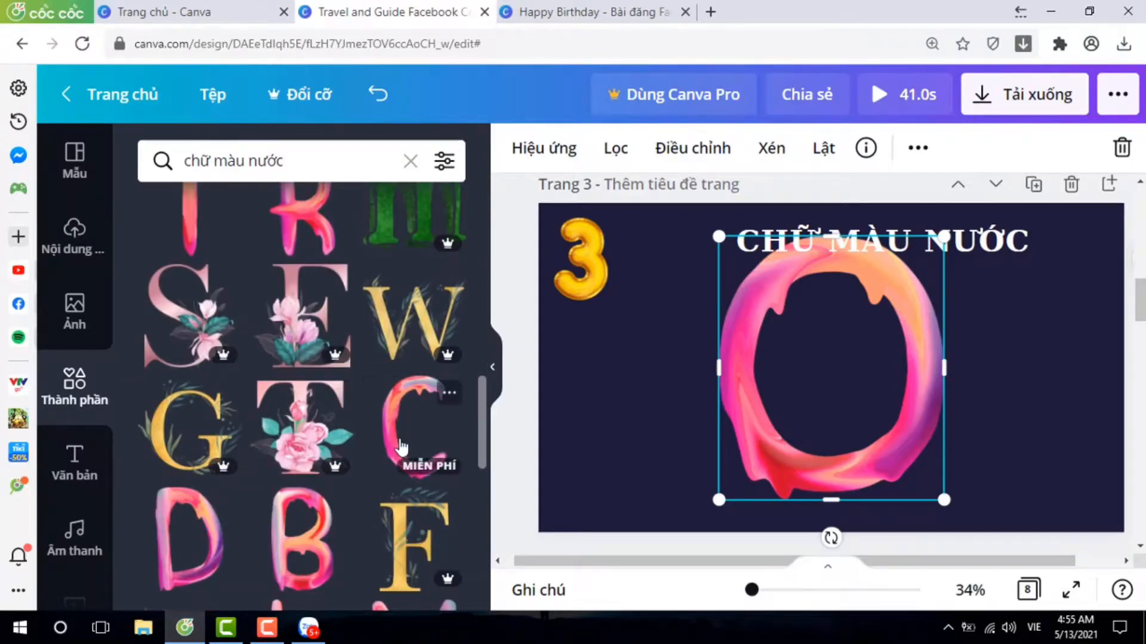
scroll(321, 448, "down", 4)
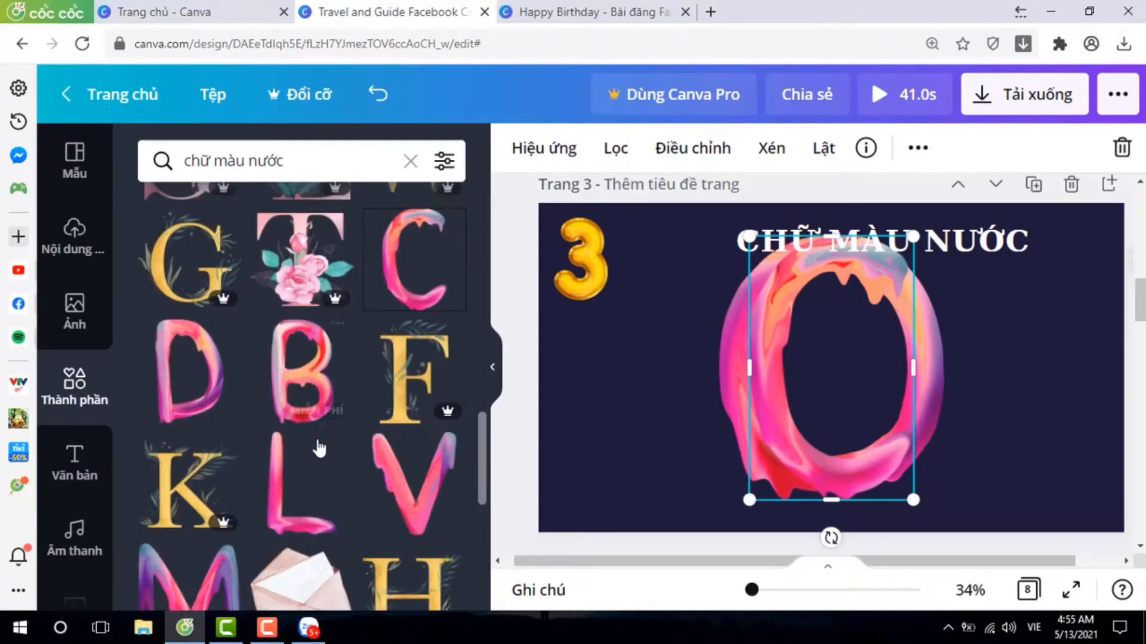
left_click(297, 493)
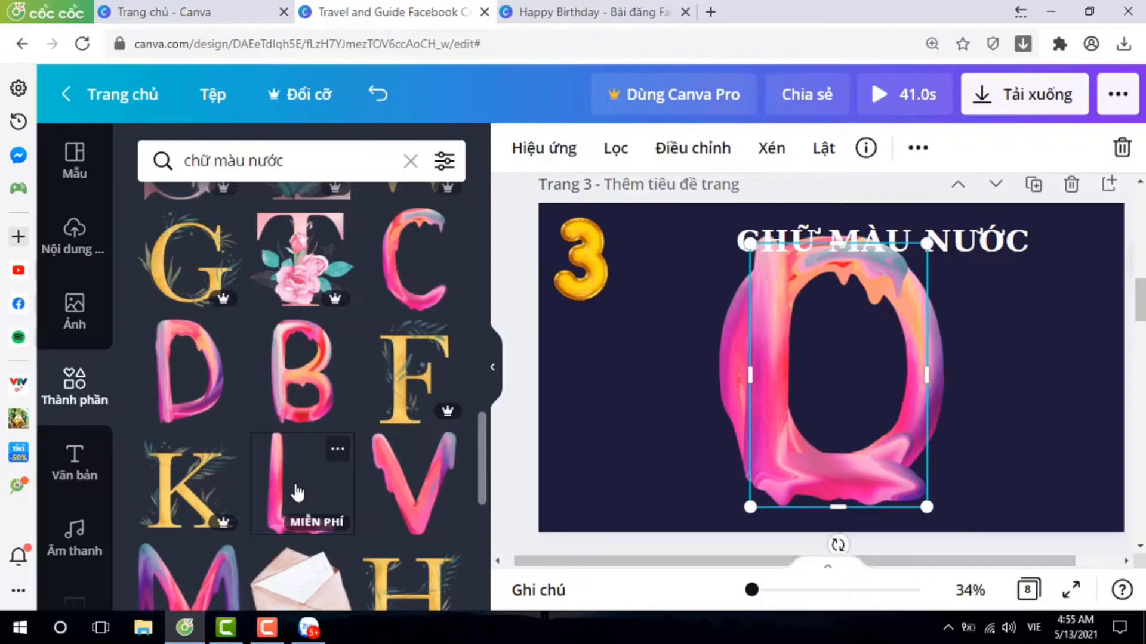
Add a second O and the R in the same free paint-drip style to page 3.
scroll(284, 405, "up", 8)
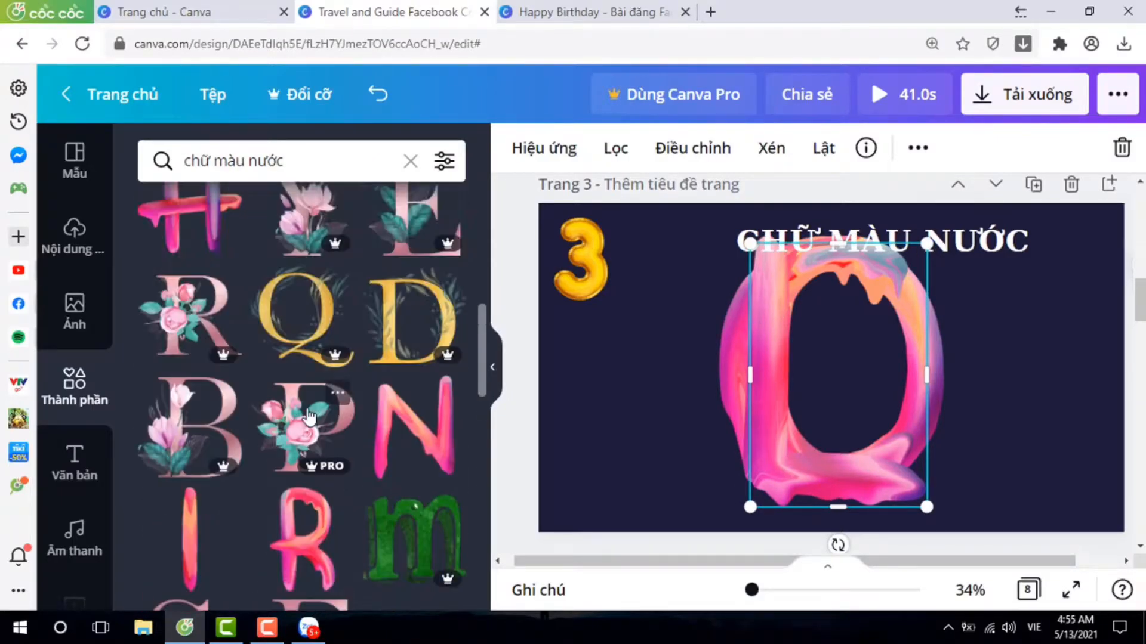
scroll(309, 415, "up", 8)
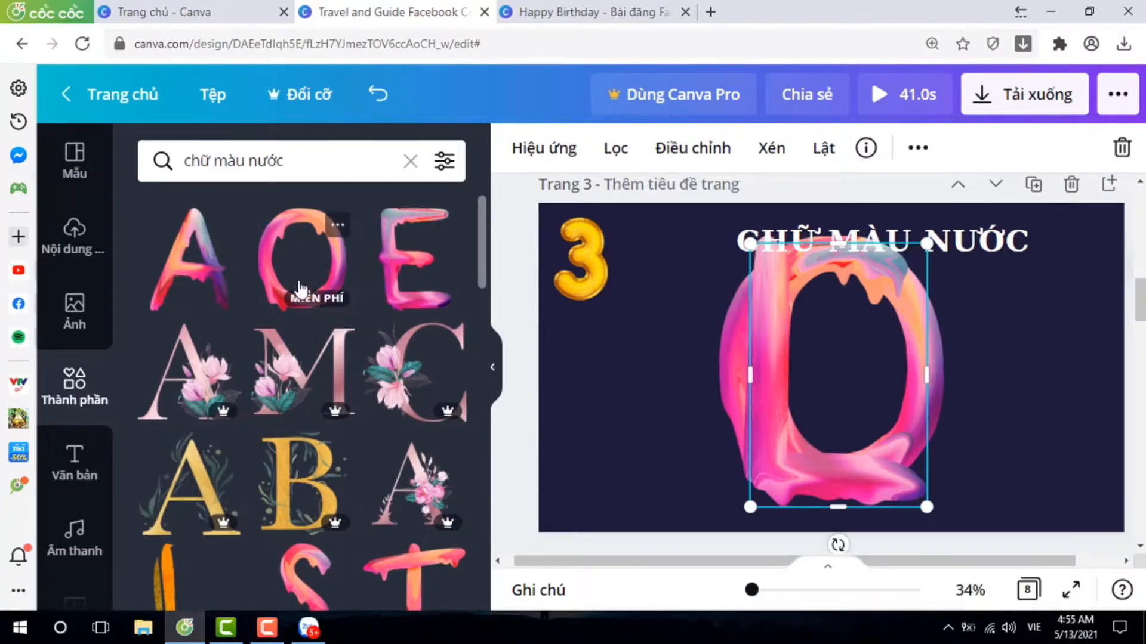
scroll(310, 323, "down", 10)
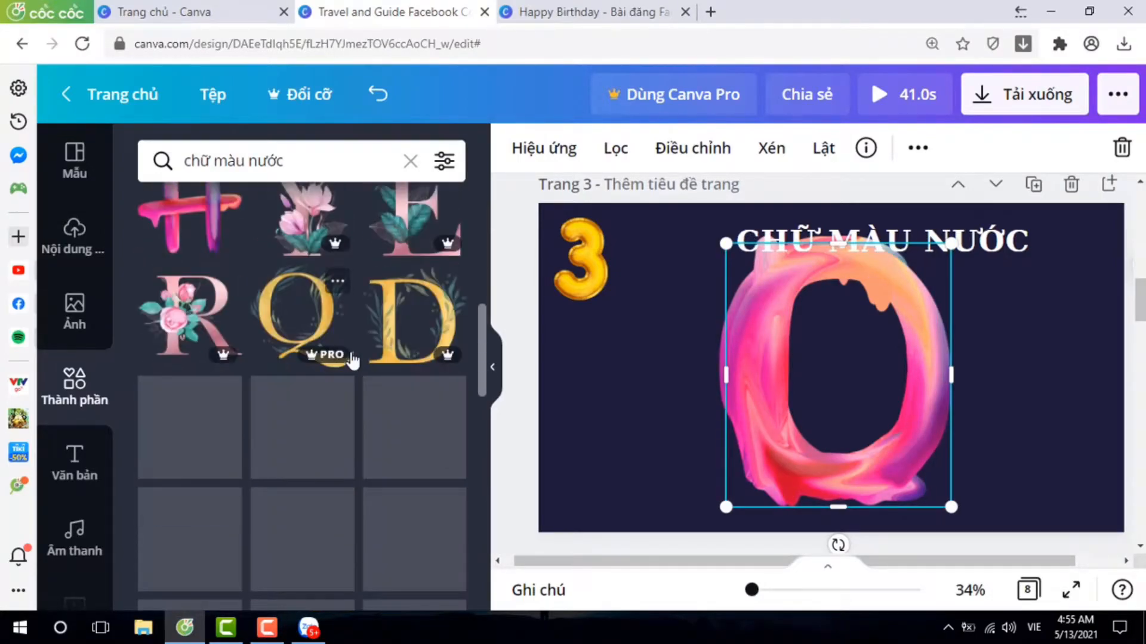
left_click(313, 371)
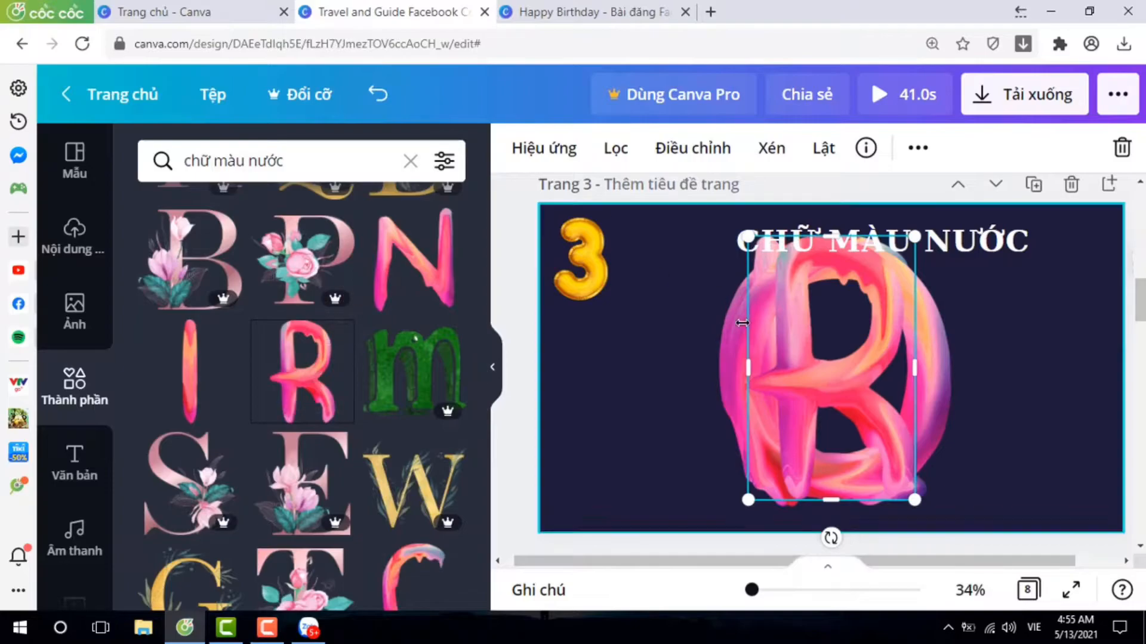
Select all the stacked paint-drip letters, shrink them together and move them to the page's left side beneath the number 3.
left_click_drag(719, 237, 815, 342)
left_click_drag(872, 427, 625, 459)
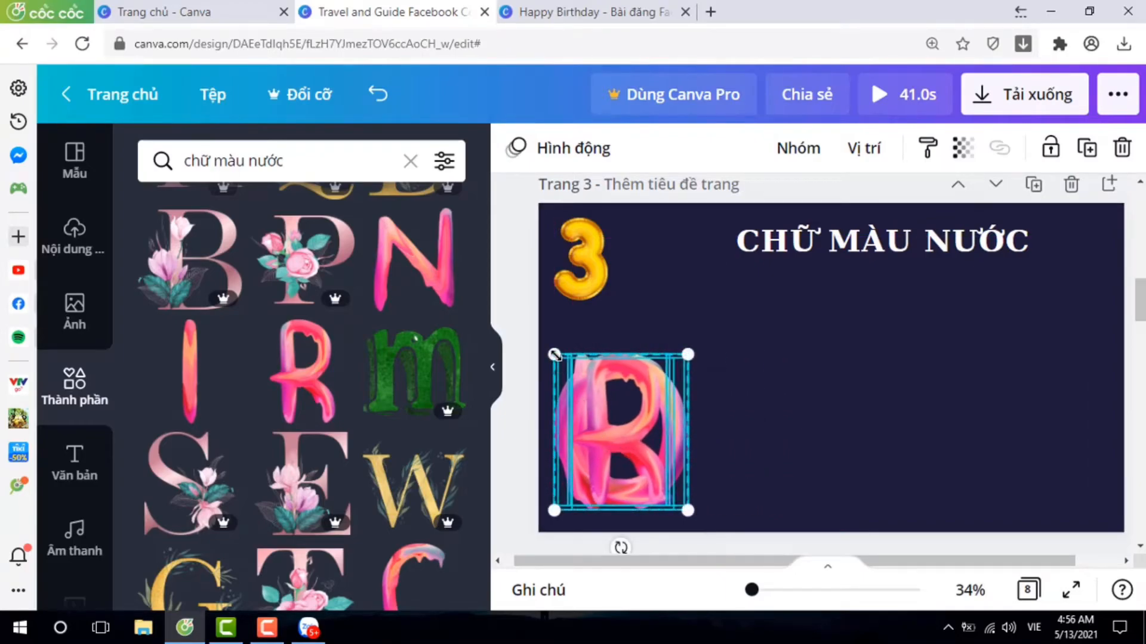
left_click_drag(554, 354, 578, 382)
left_click_drag(620, 463, 607, 402)
left_click_drag(553, 316, 581, 349)
Spread the stacked letters into a row spelling COLLOR, starting with the R at the page's right edge and ending with the C.
left_click_drag(622, 426, 1092, 386)
left_click(681, 398)
left_click_drag(597, 376, 1004, 379)
left_click_drag(600, 401, 824, 395)
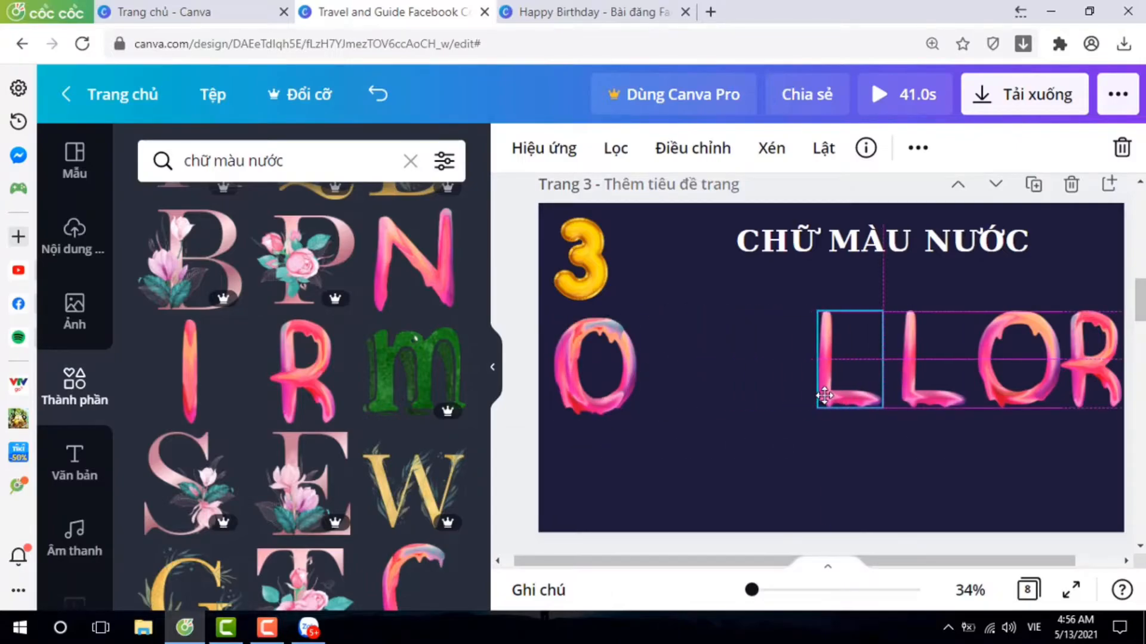
left_click_drag(577, 411, 680, 411)
left_click_drag(615, 403, 674, 393)
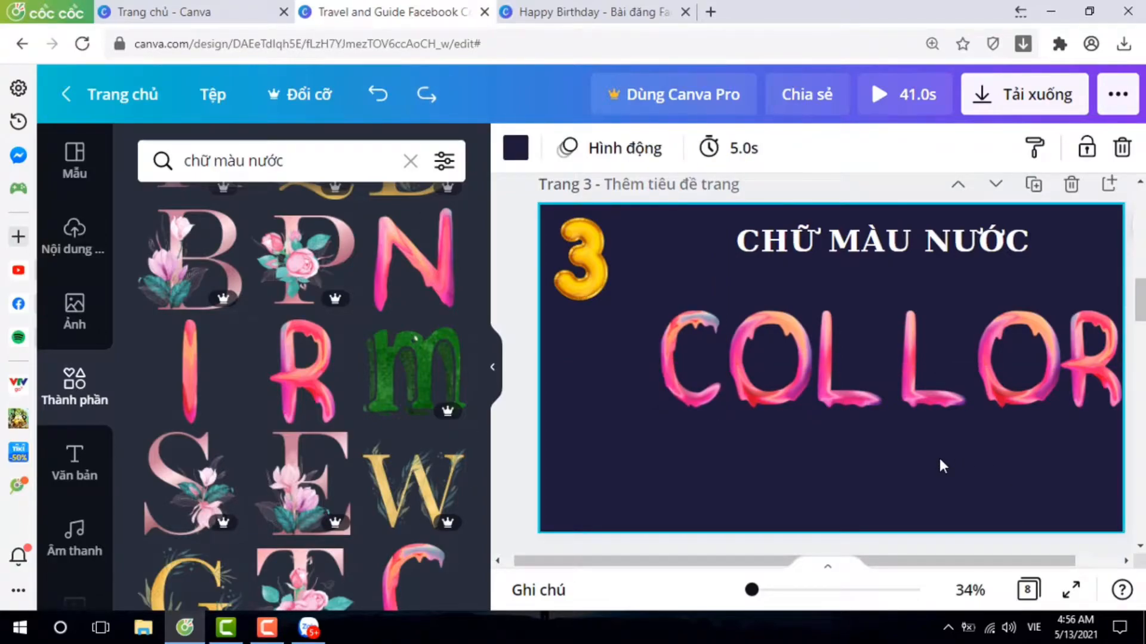
Shift the whole word COLLOR left and slightly up, and nudge individual letters sideways to even out their spacing.
left_click_drag(642, 364, 1102, 365)
left_click_drag(953, 380, 899, 382)
left_click(887, 413)
left_click_drag(818, 383, 826, 382)
left_click_drag(711, 387, 720, 386)
left_click_drag(650, 381, 660, 381)
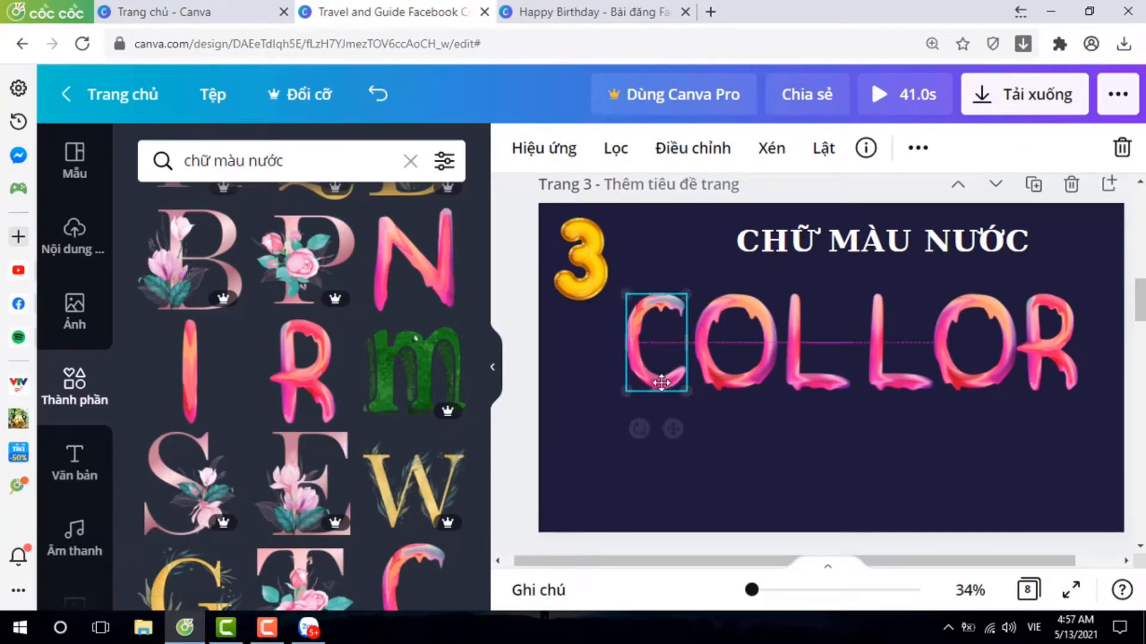
left_click(621, 463)
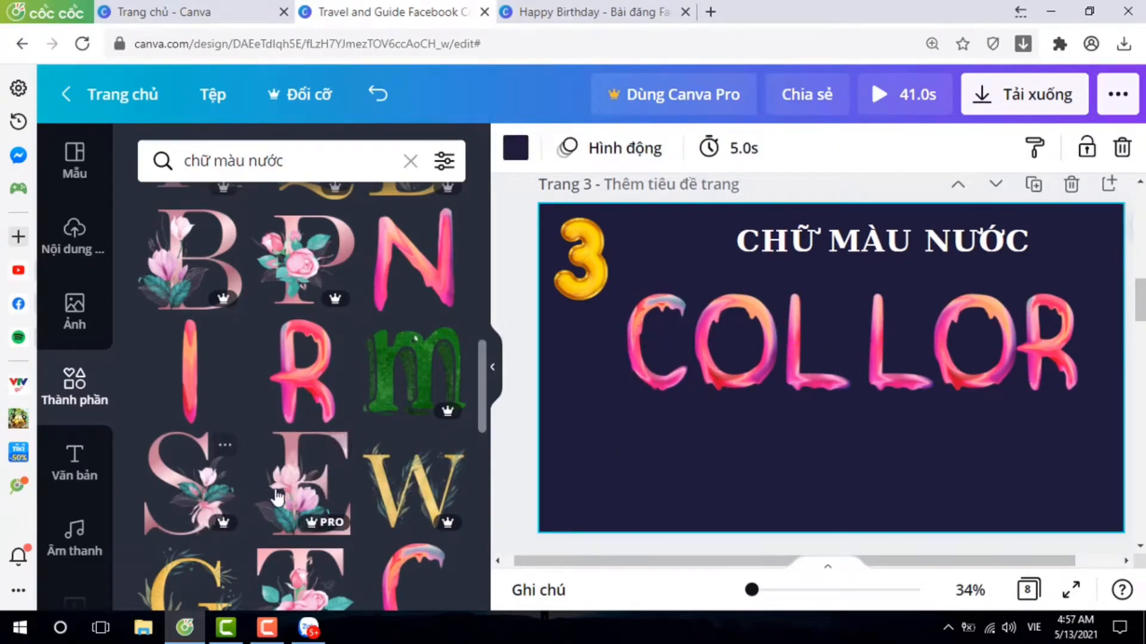
Add the pink floral letters Y, E, A and R to page 3.
scroll(343, 481, "down", 2)
scroll(325, 477, "up", 6)
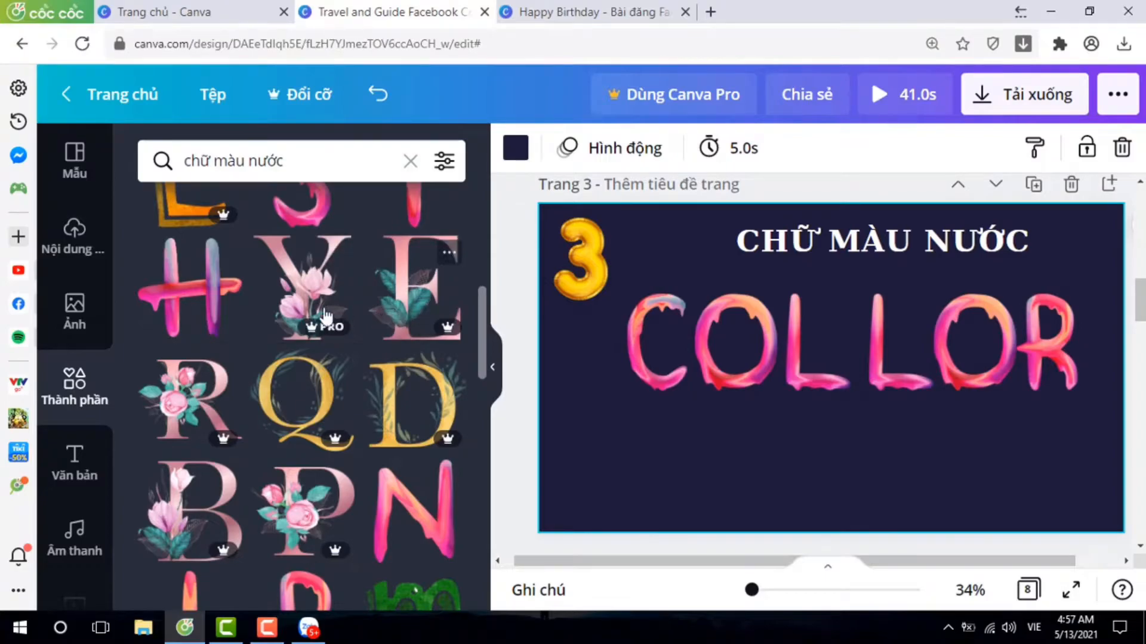
left_click(311, 299)
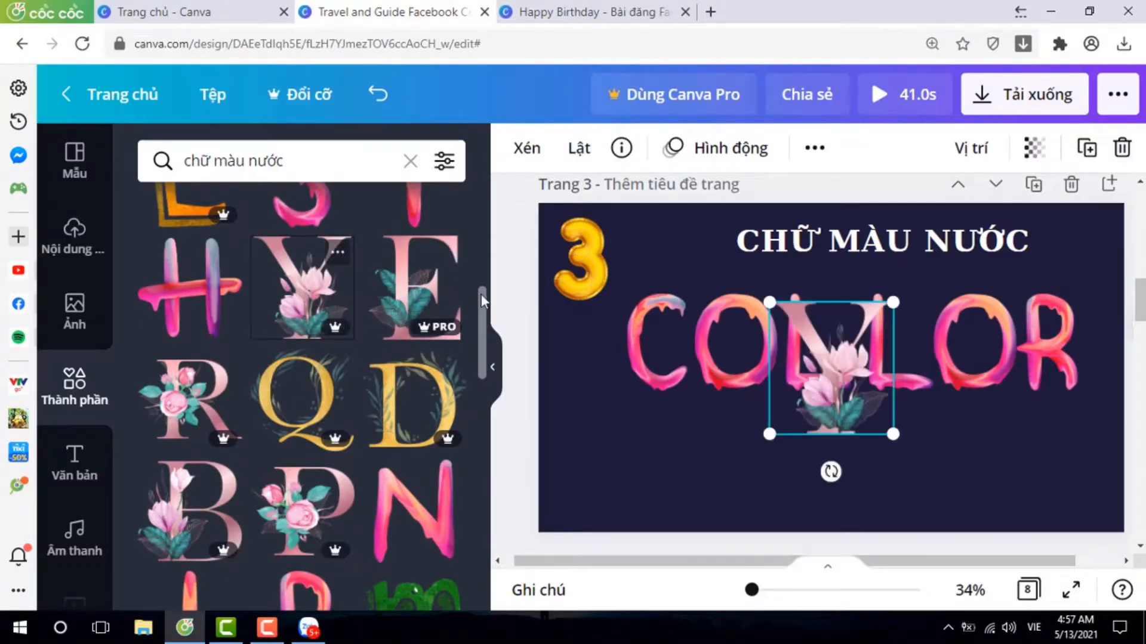
left_click(410, 303)
scroll(346, 329, "up", 5)
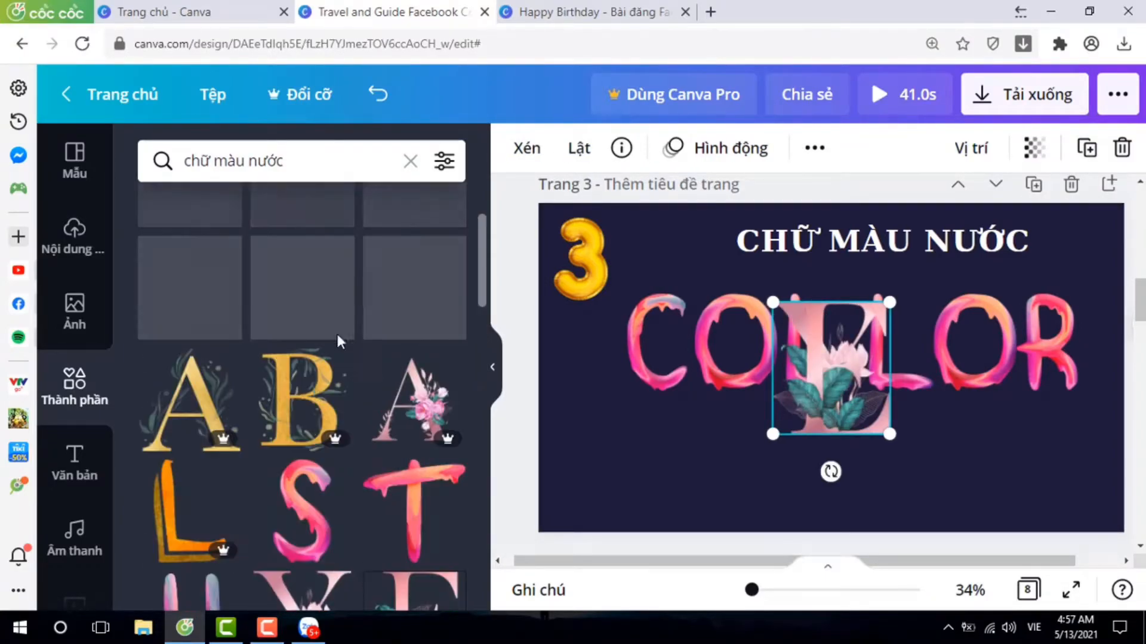
left_click(170, 322)
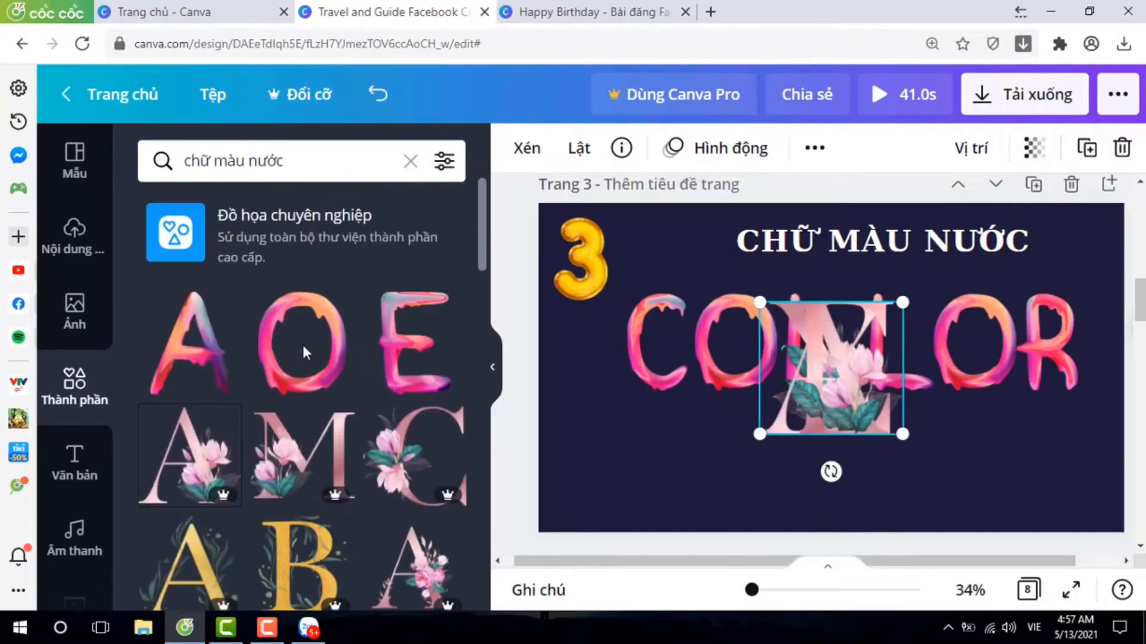
scroll(394, 379, "down", 4)
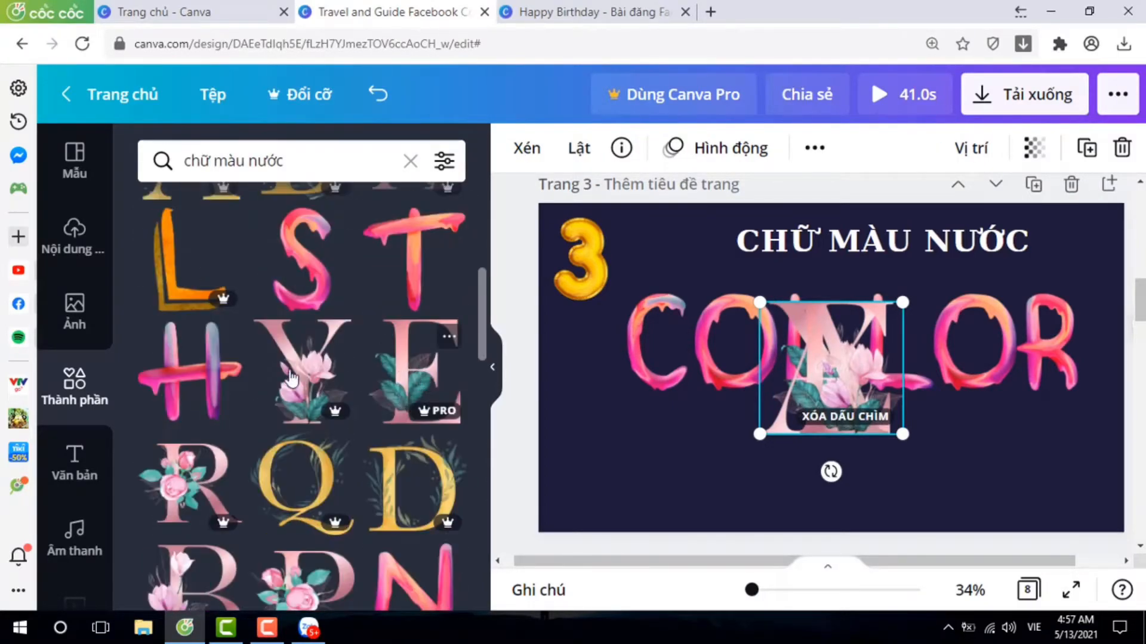
left_click(195, 480)
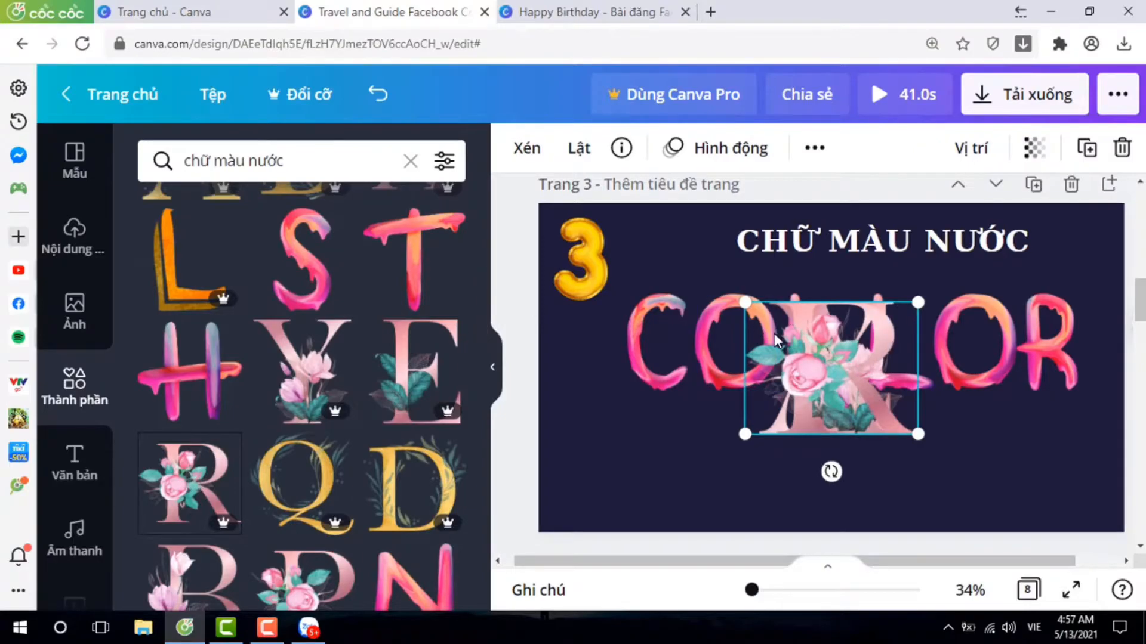
Undo resizing the R alone, then shrink the four floral letters together below COLLOR and place the R at the right end.
left_click_drag(743, 302, 802, 330)
left_click(380, 98)
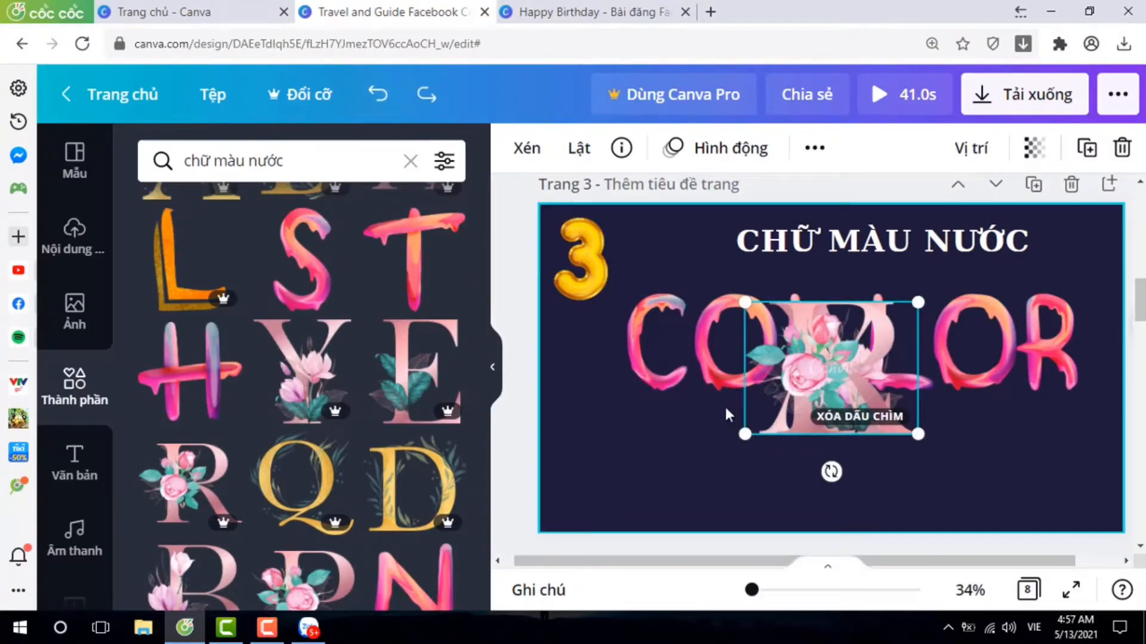
left_click_drag(745, 302, 1041, 484)
left_click(847, 478)
Arrange the floral A, E and Y in a row before the R to spell YEAR beneath COLLOR.
left_click(689, 503)
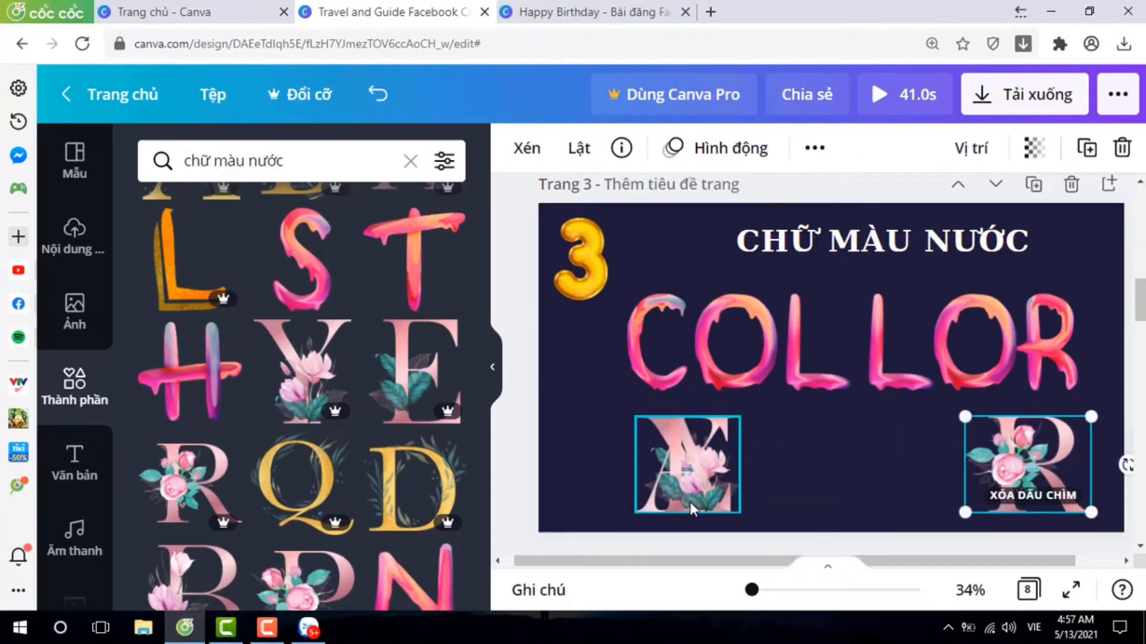
left_click_drag(748, 497, 981, 497)
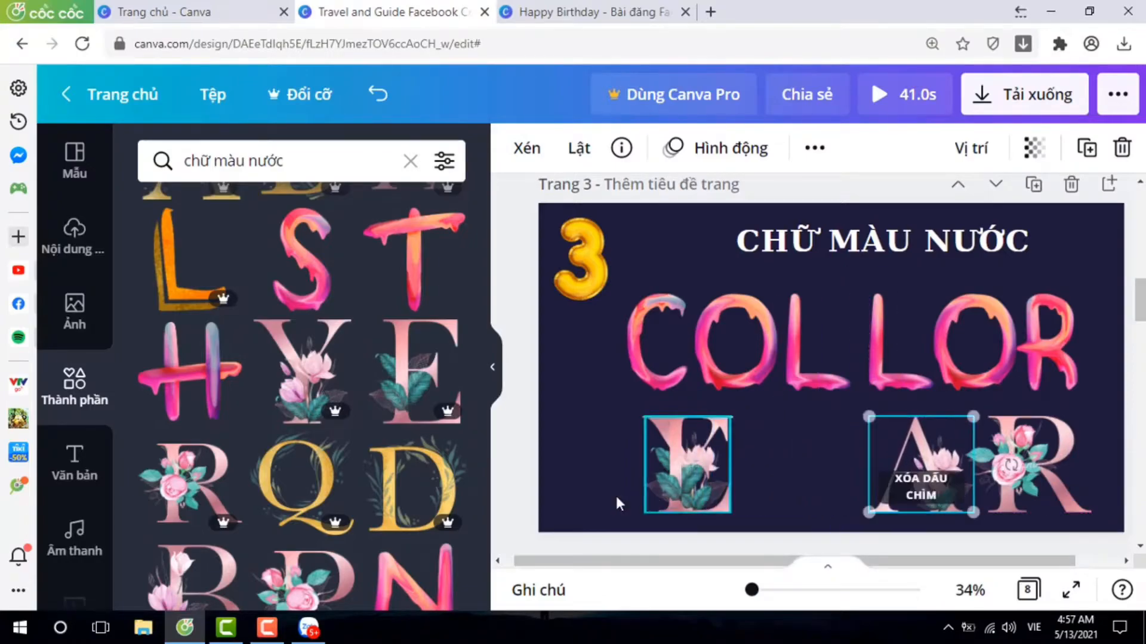
mouse_move(687, 493)
left_mouse_down()
mouse_move(801, 498)
mouse_move(703, 497)
left_mouse_up()
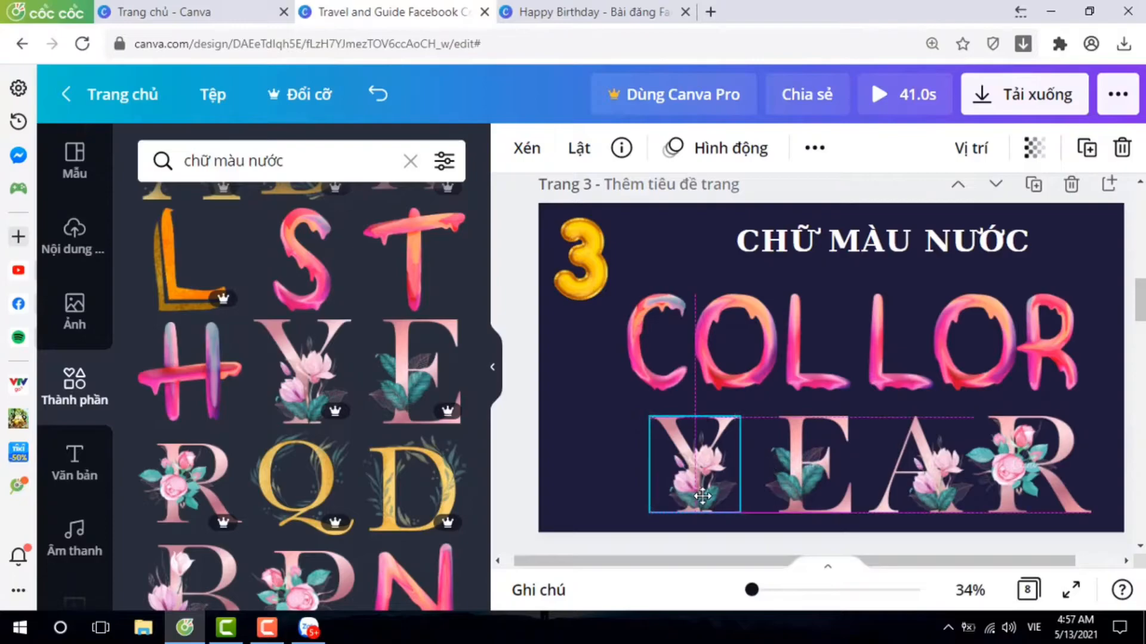
left_click(576, 474)
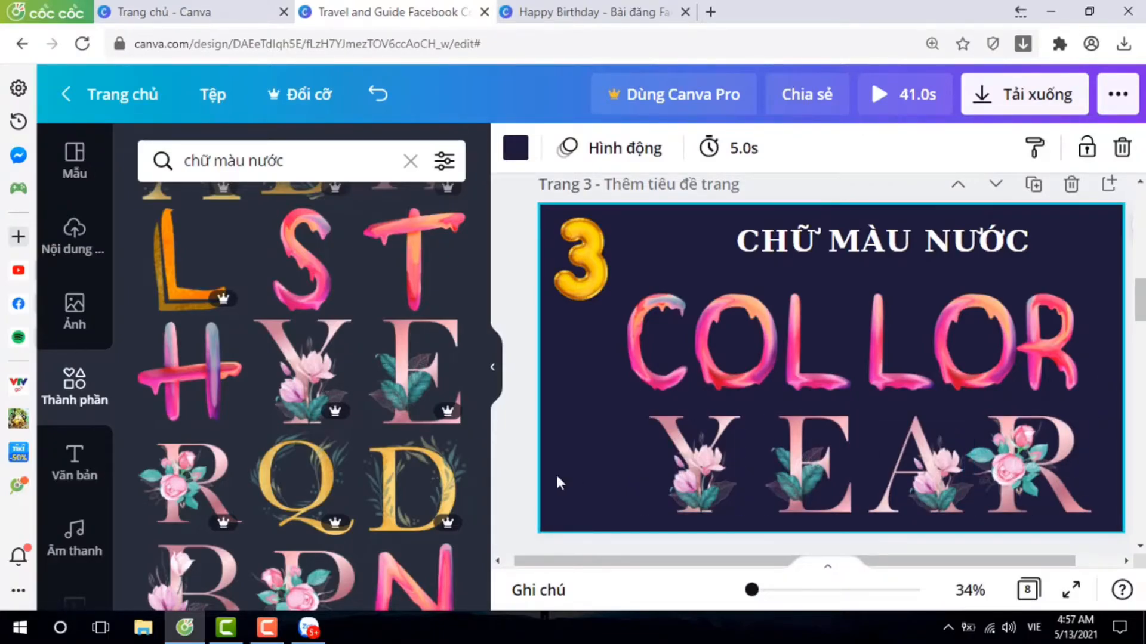
Select the CHỮ HOA title on page 4 and search the elements for "chữ hoa".
scroll(603, 466, "down", 5)
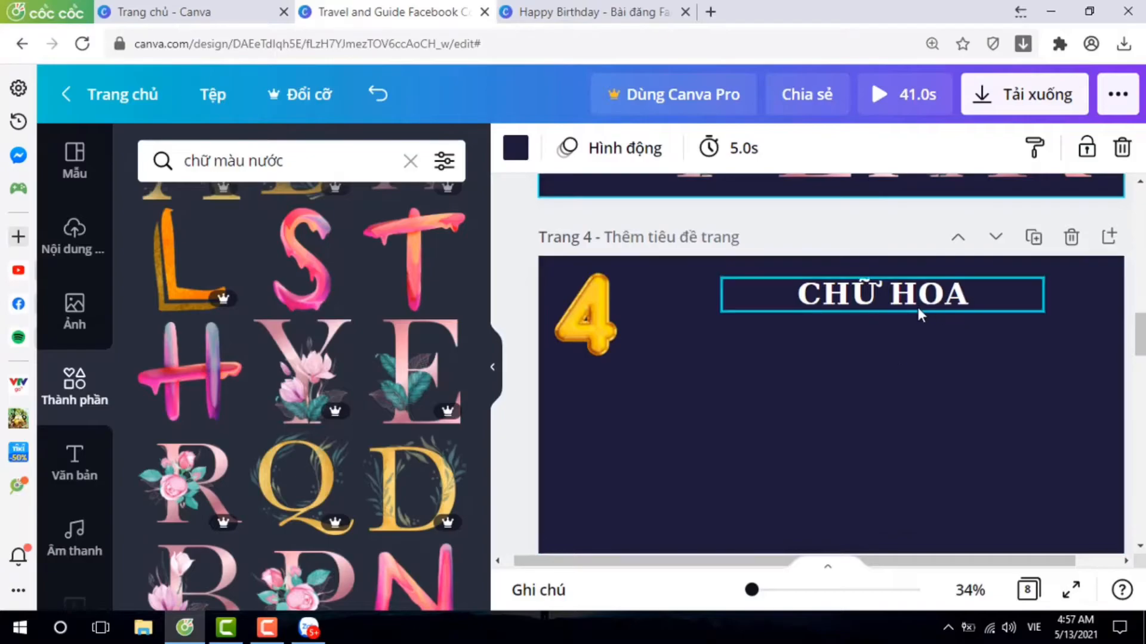
scroll(927, 356, "up", 3)
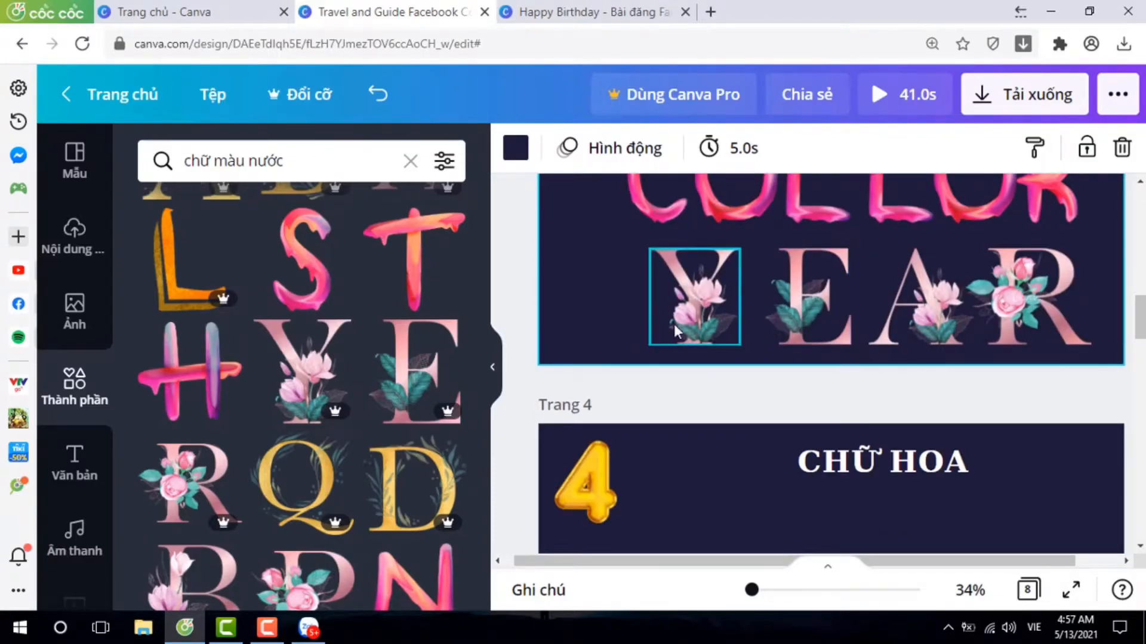
left_click(898, 471)
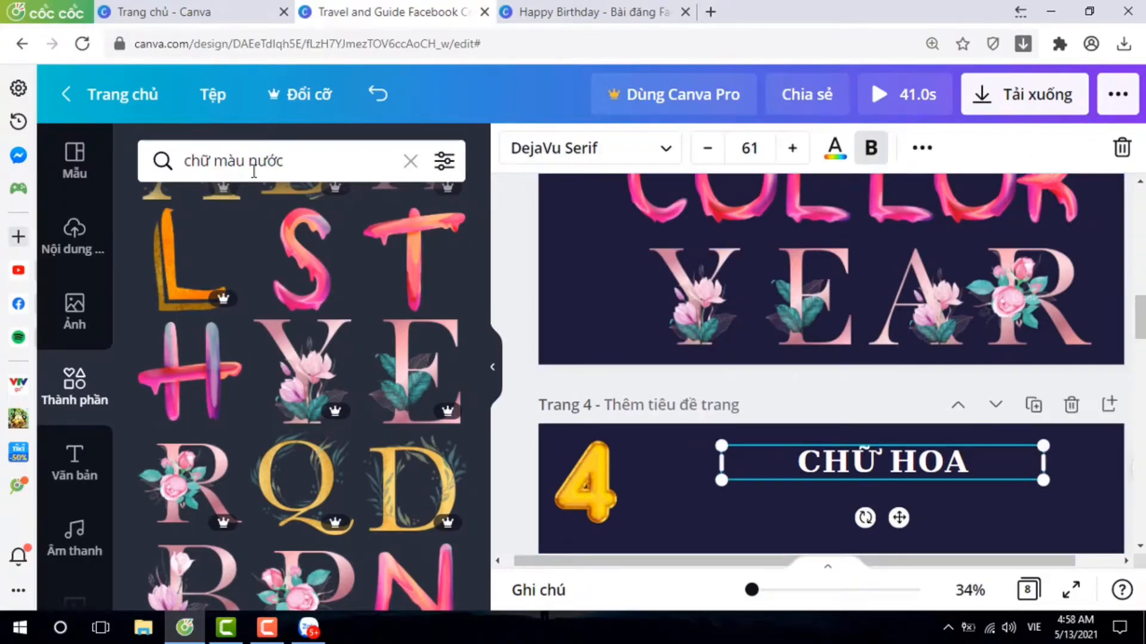
left_click(309, 164)
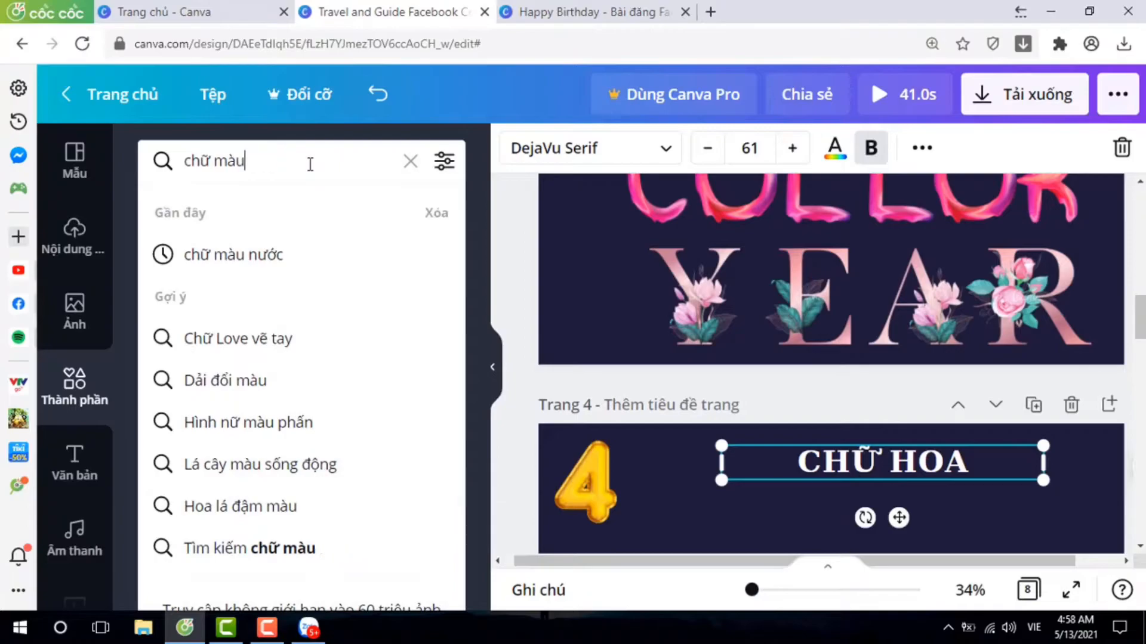
key("BackSpace")
key("BackSpace")
key("BackSpace")
key("BackSpace")
type("hoa")
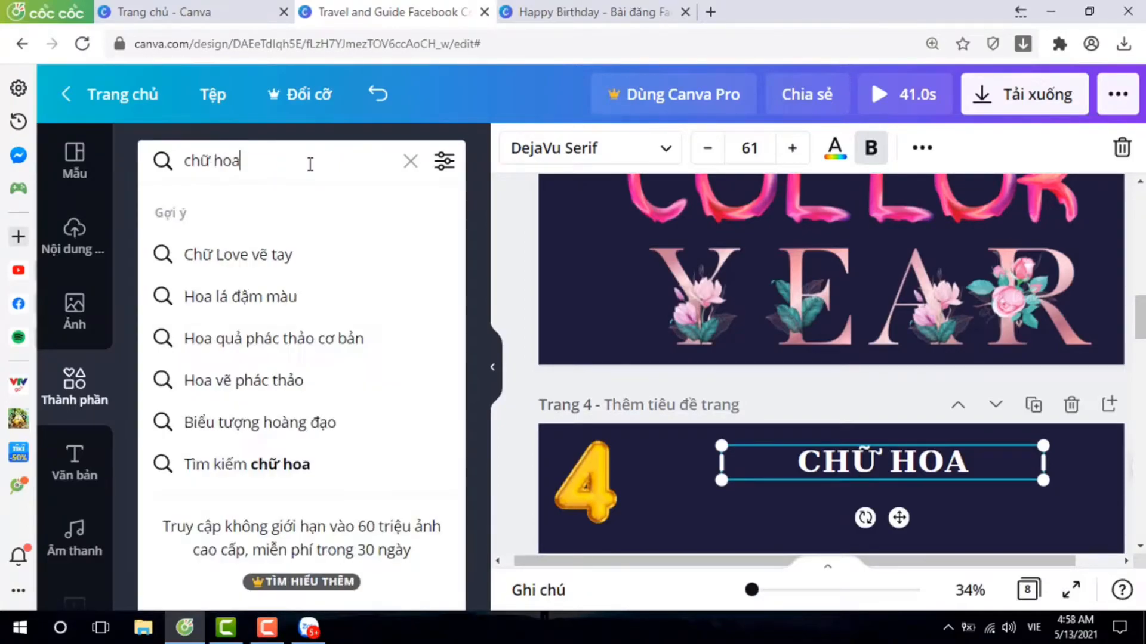
key("Return")
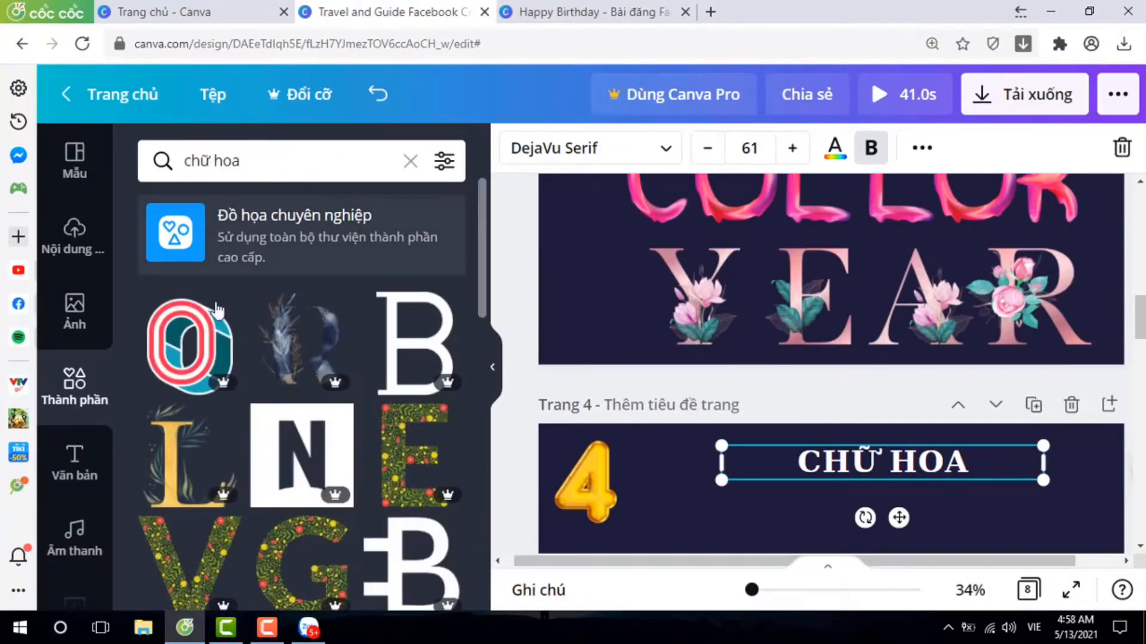
Browse the "chữ hoa" graphics for matching sets of flower-decorated letters, and return to the start of the results.
scroll(214, 322, "down", 3)
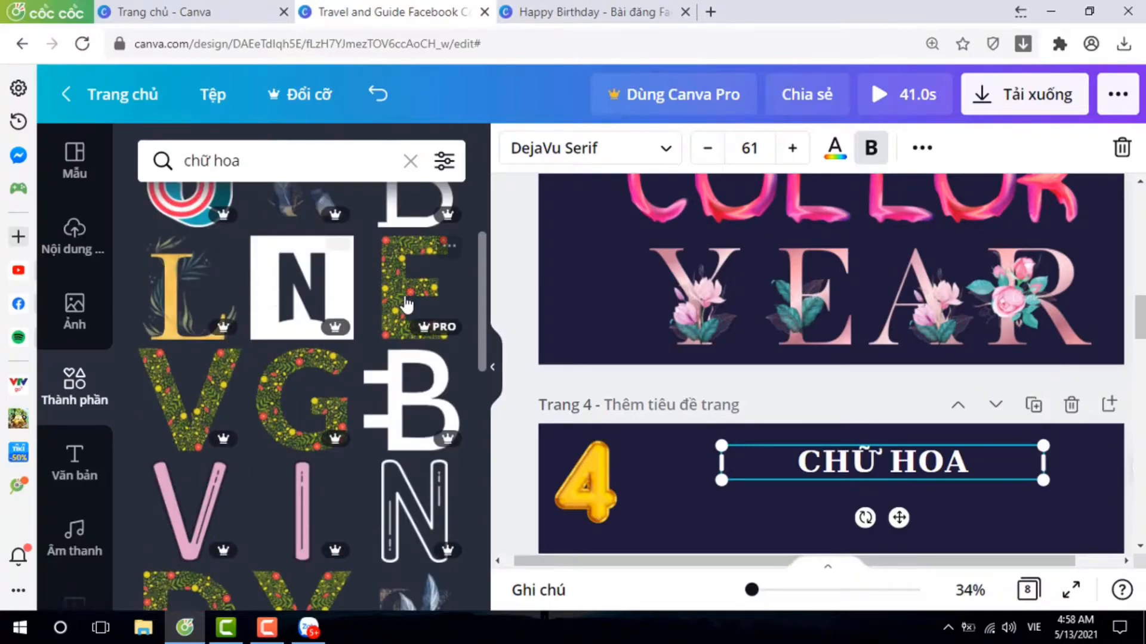
scroll(669, 358, "down", 5)
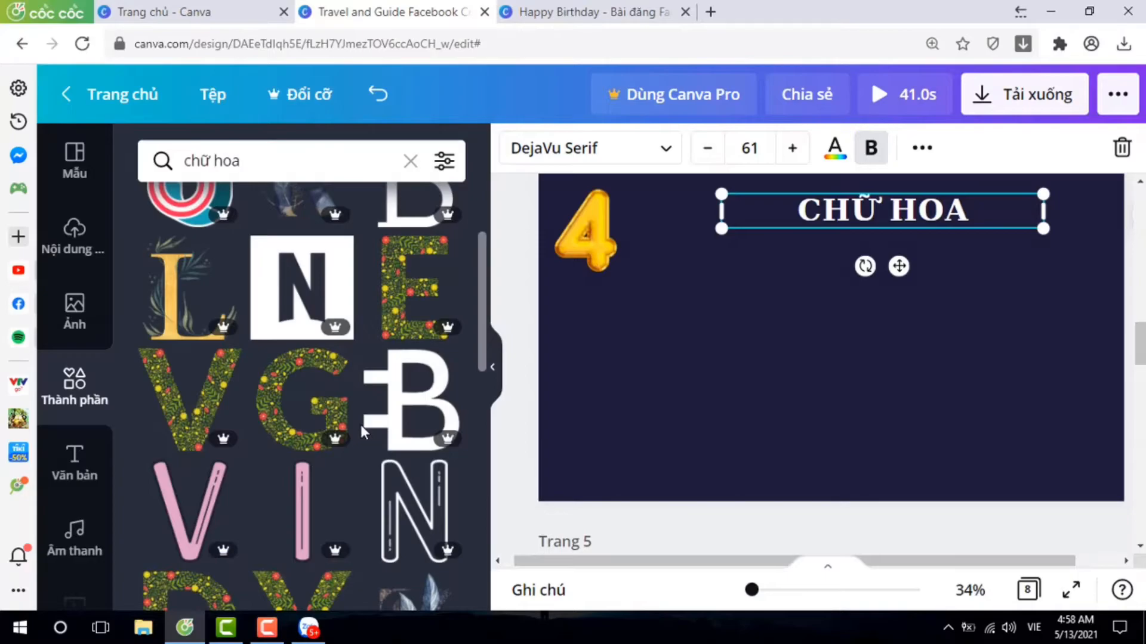
scroll(360, 423, "down", 5)
scroll(359, 422, "down", 7)
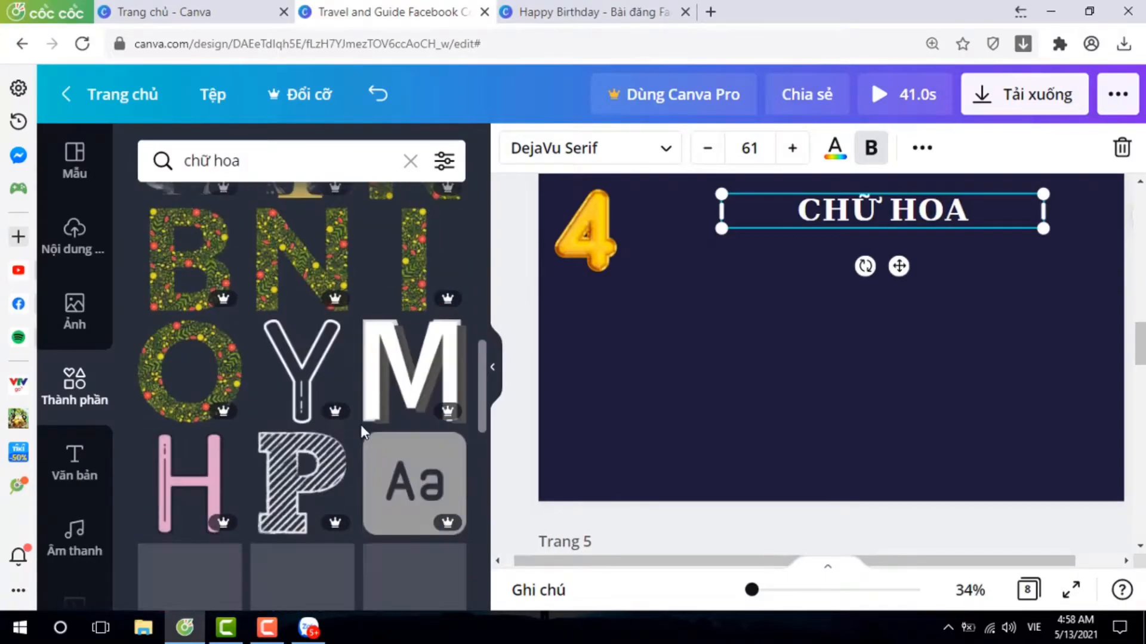
scroll(361, 426, "down", 8)
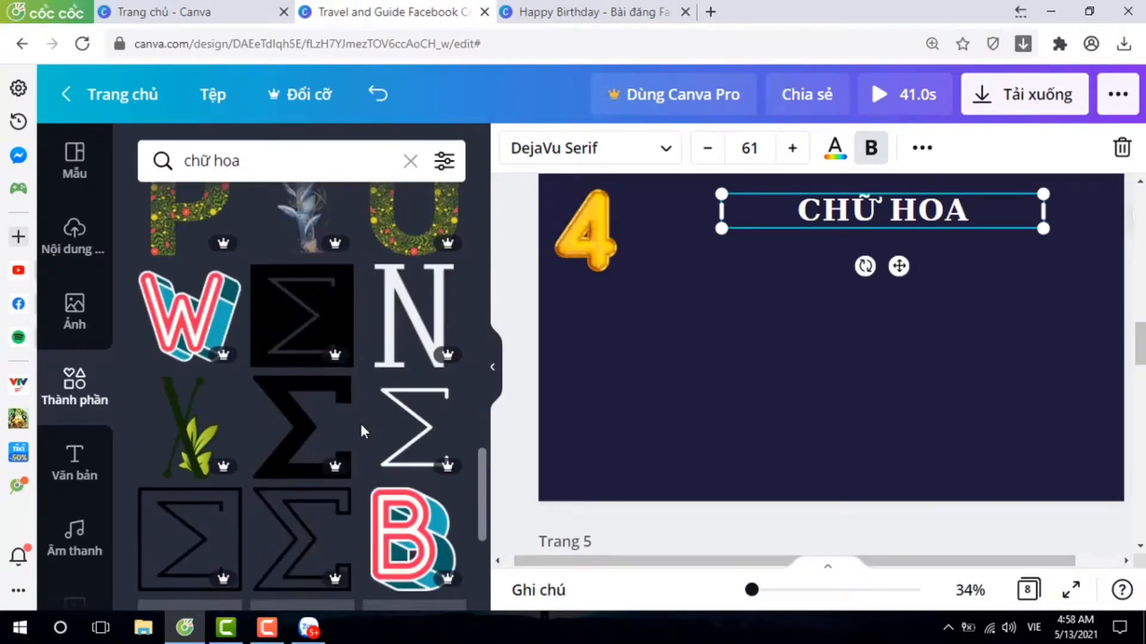
scroll(359, 421, "down", 4)
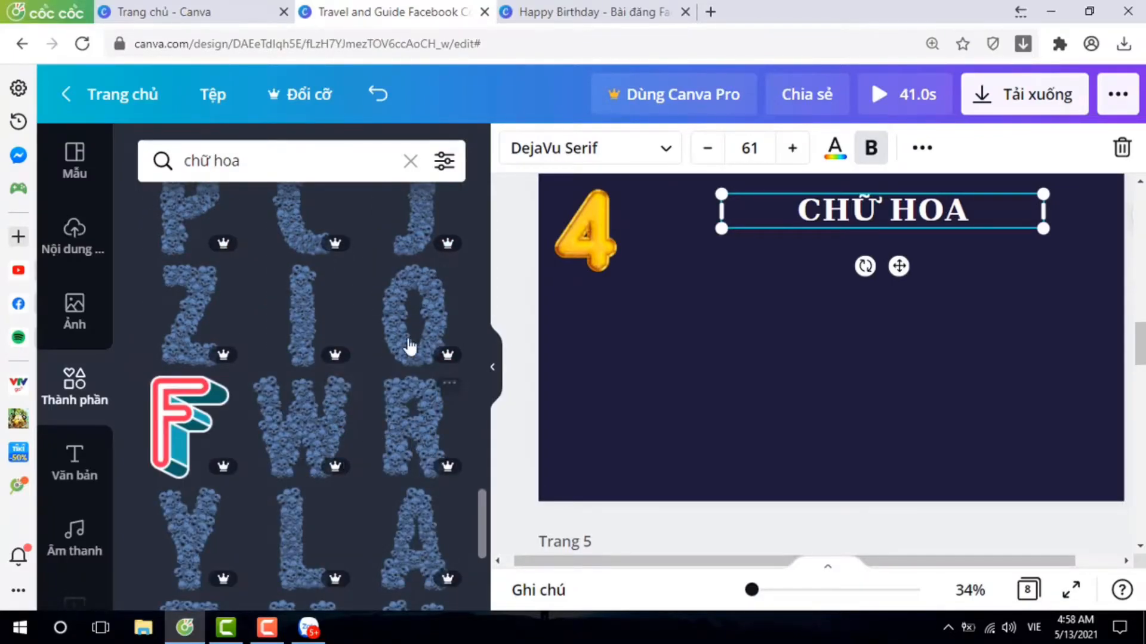
scroll(426, 427, "down", 3)
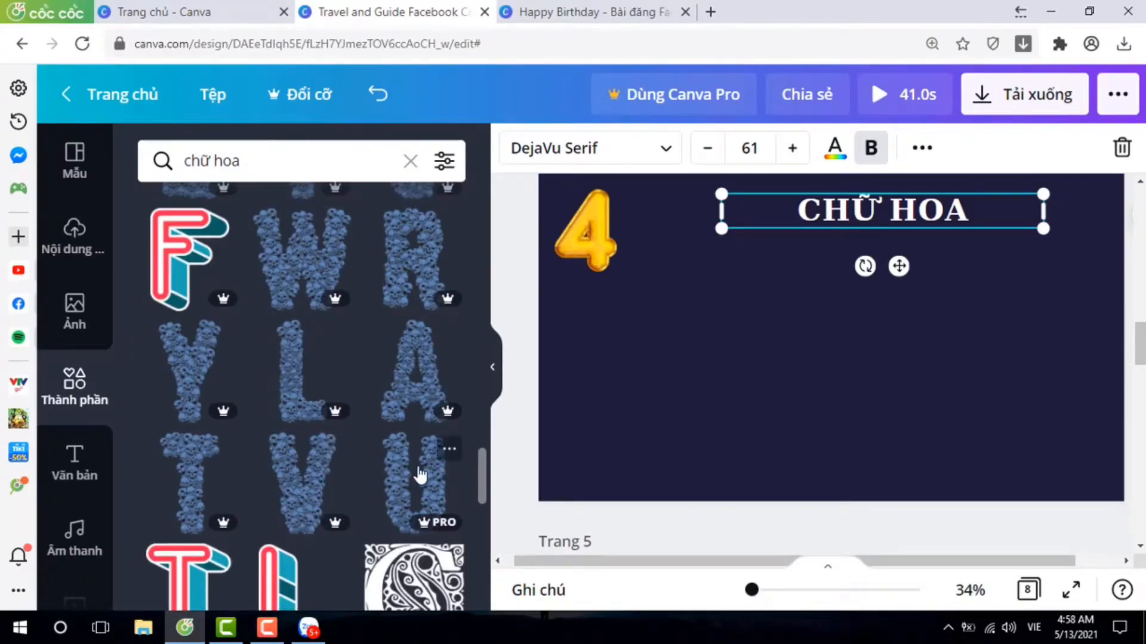
scroll(419, 474, "down", 8)
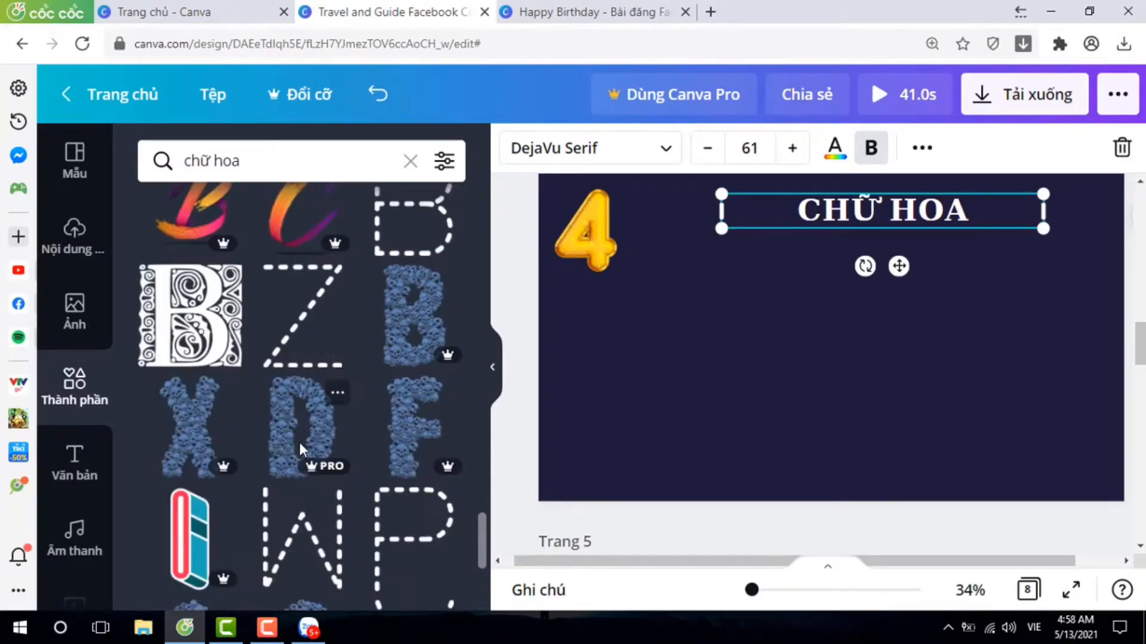
scroll(319, 431, "down", 8)
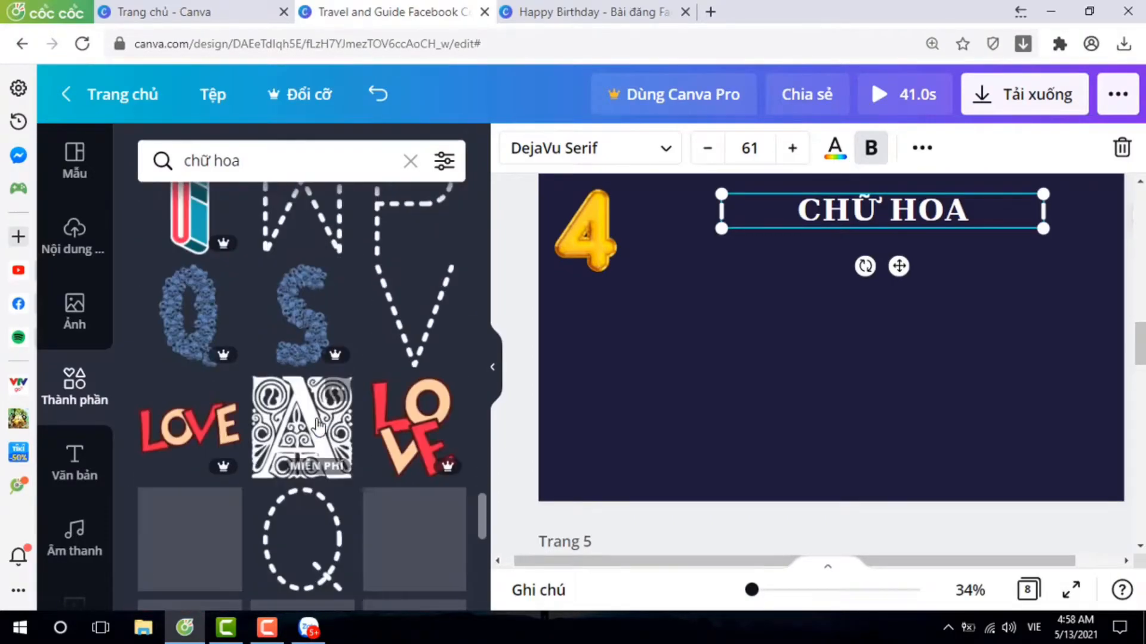
scroll(369, 416, "down", 3)
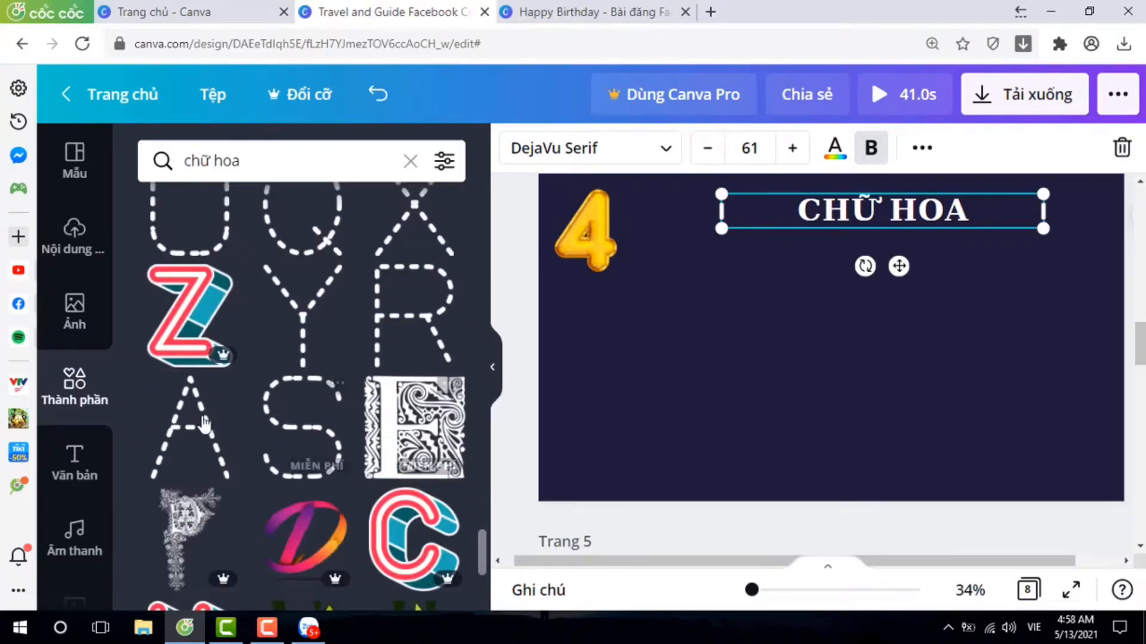
scroll(369, 385, "up", 3)
scroll(395, 401, "down", 9)
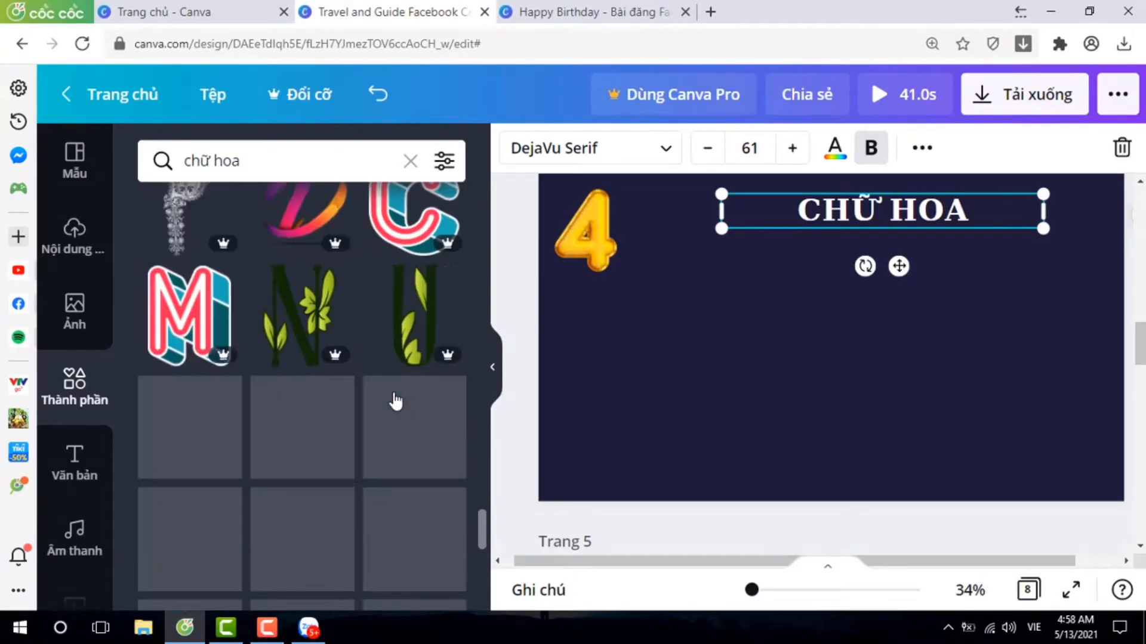
scroll(394, 398, "down", 1)
scroll(352, 400, "down", 3)
scroll(335, 400, "down", 6)
scroll(382, 399, "down", 8)
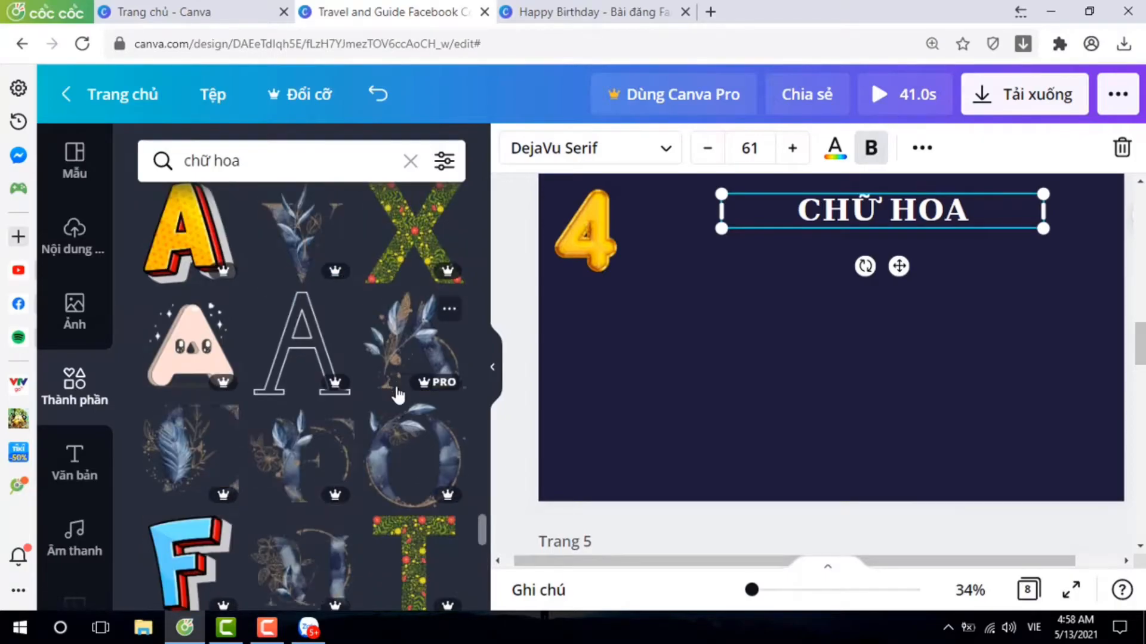
scroll(398, 395, "down", 7)
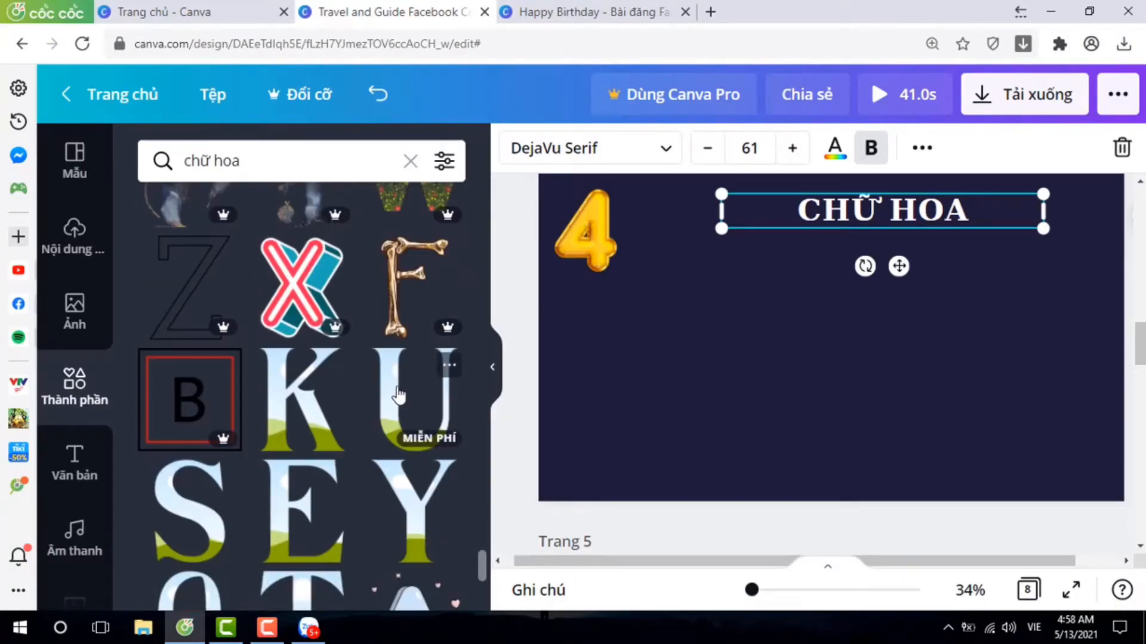
scroll(398, 395, "down", 7)
scroll(401, 392, "down", 3)
scroll(399, 392, "up", 3)
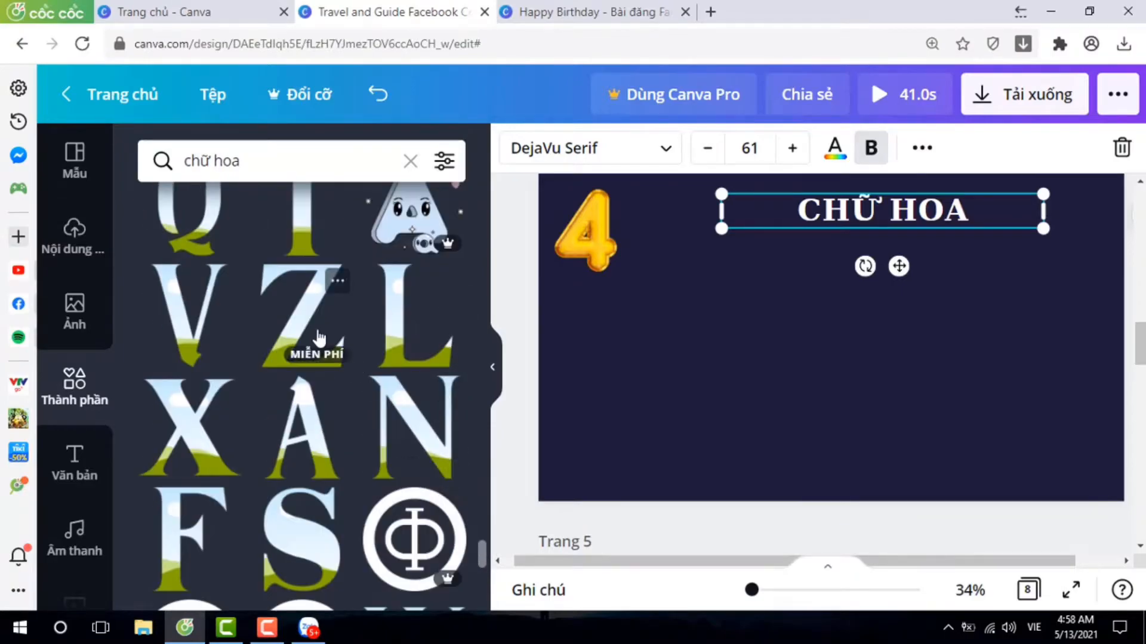
scroll(320, 338, "up", 4)
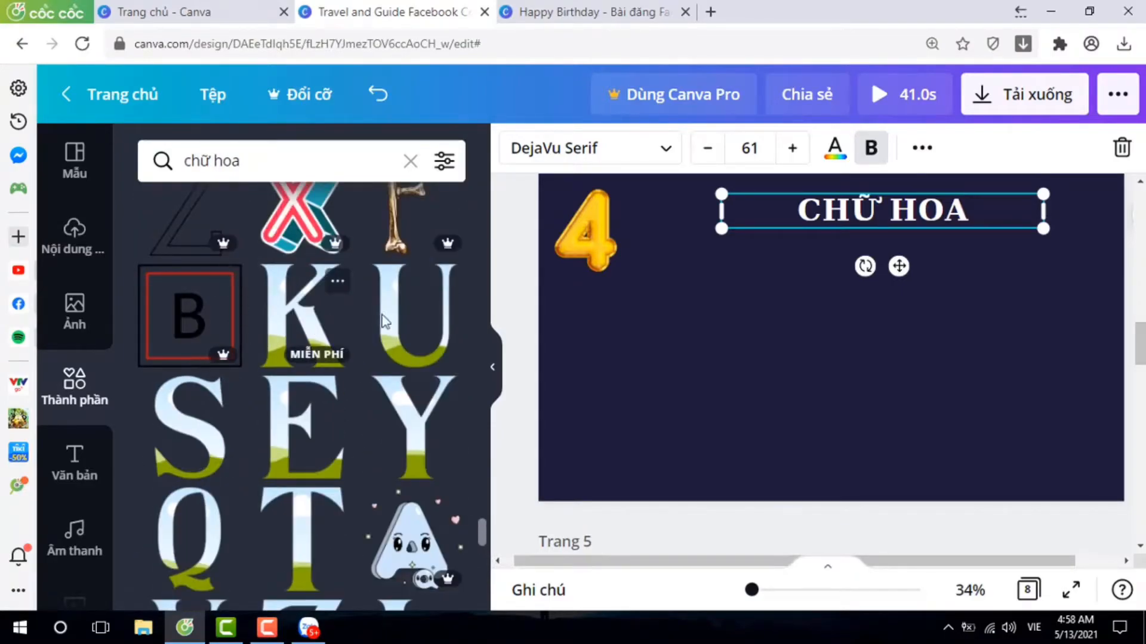
scroll(293, 433, "down", 8)
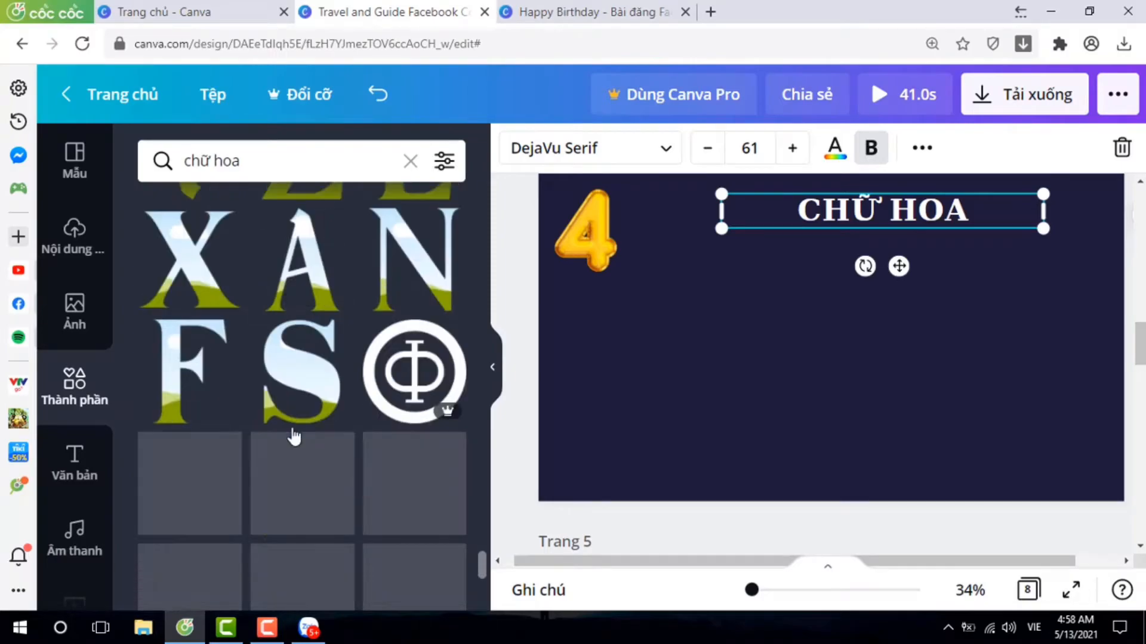
scroll(292, 433, "down", 5)
scroll(292, 433, "down", 8)
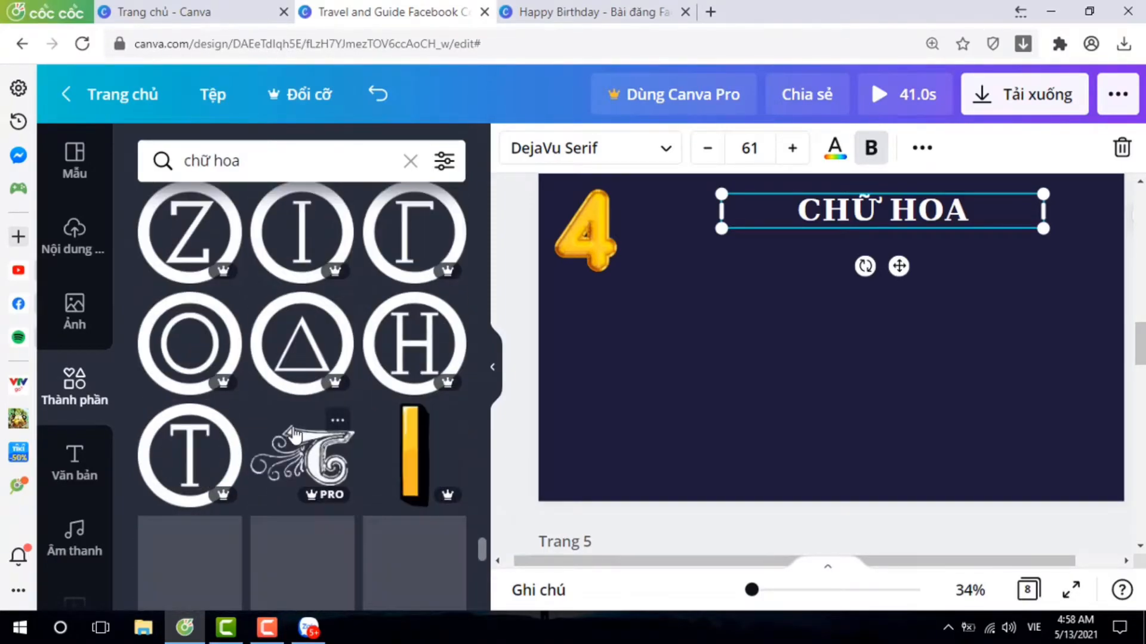
scroll(294, 435, "down", 5)
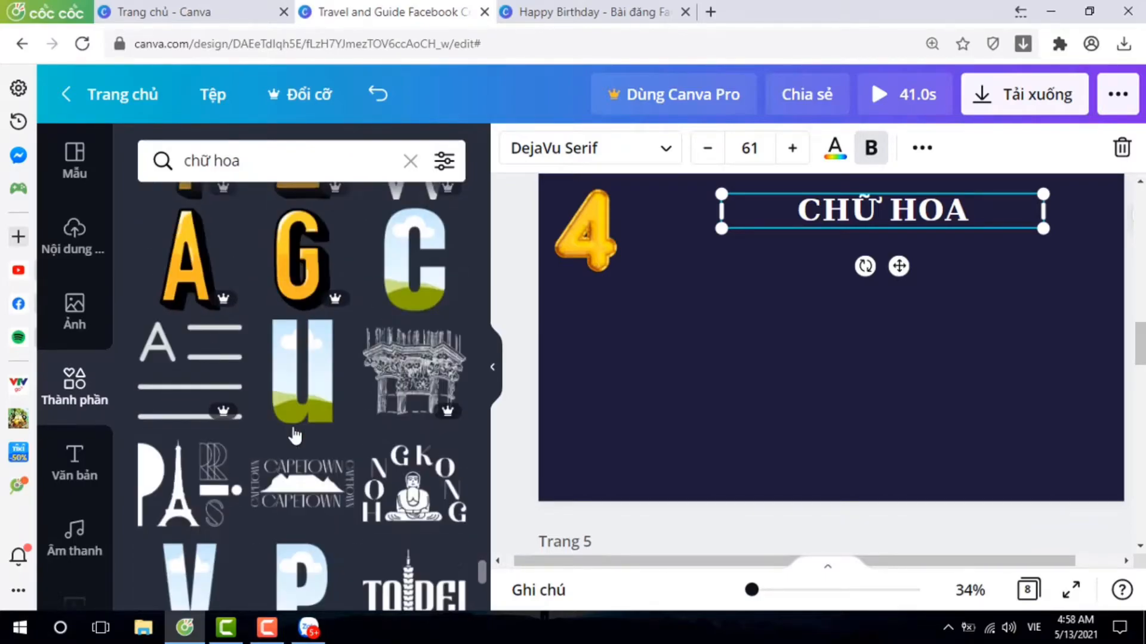
scroll(294, 435, "down", 5)
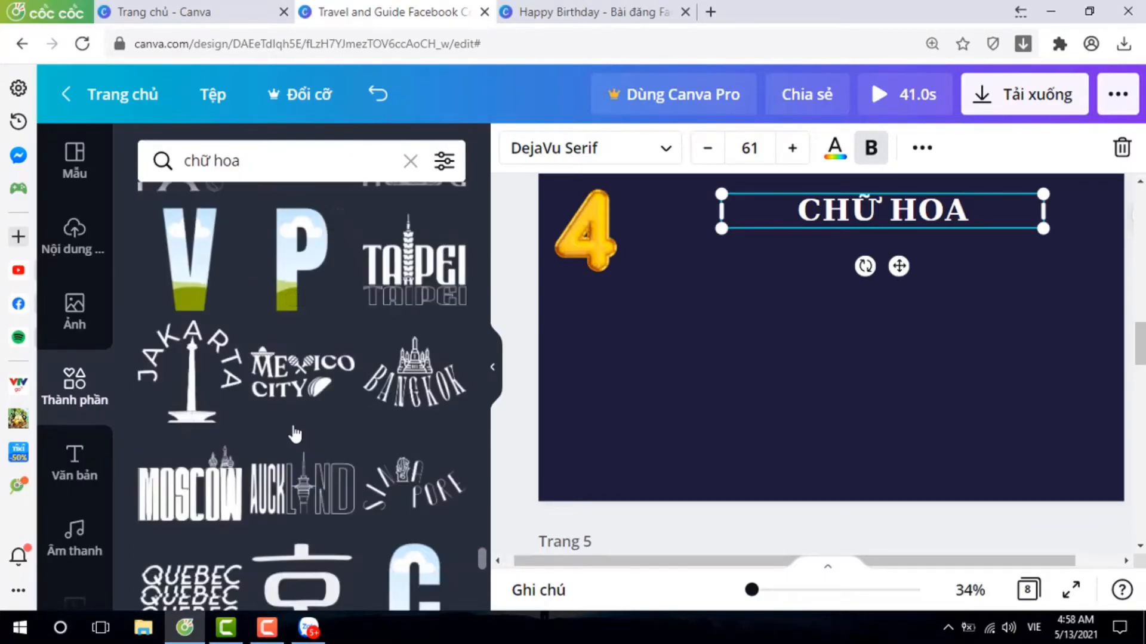
scroll(295, 434, "down", 5)
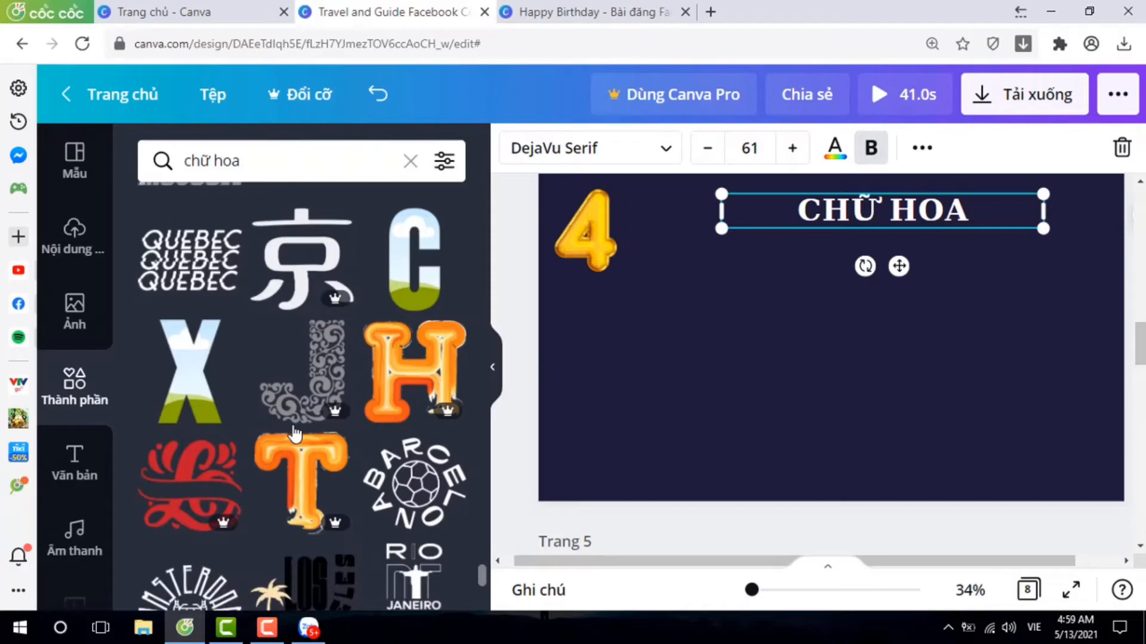
scroll(292, 431, "down", 3)
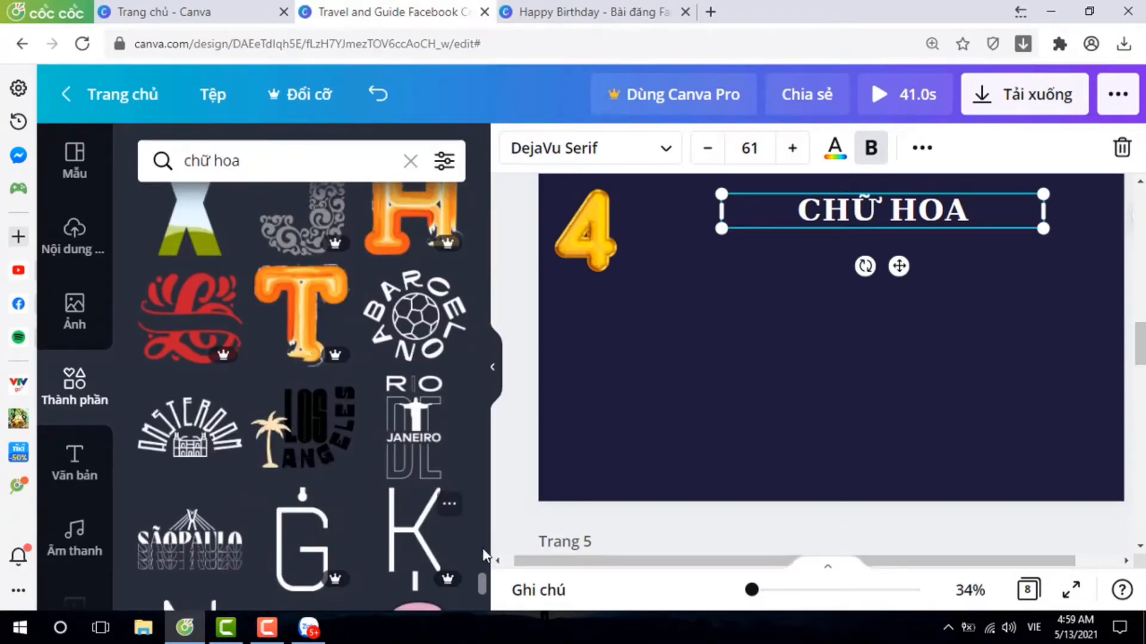
left_click_drag(483, 591, 450, 159)
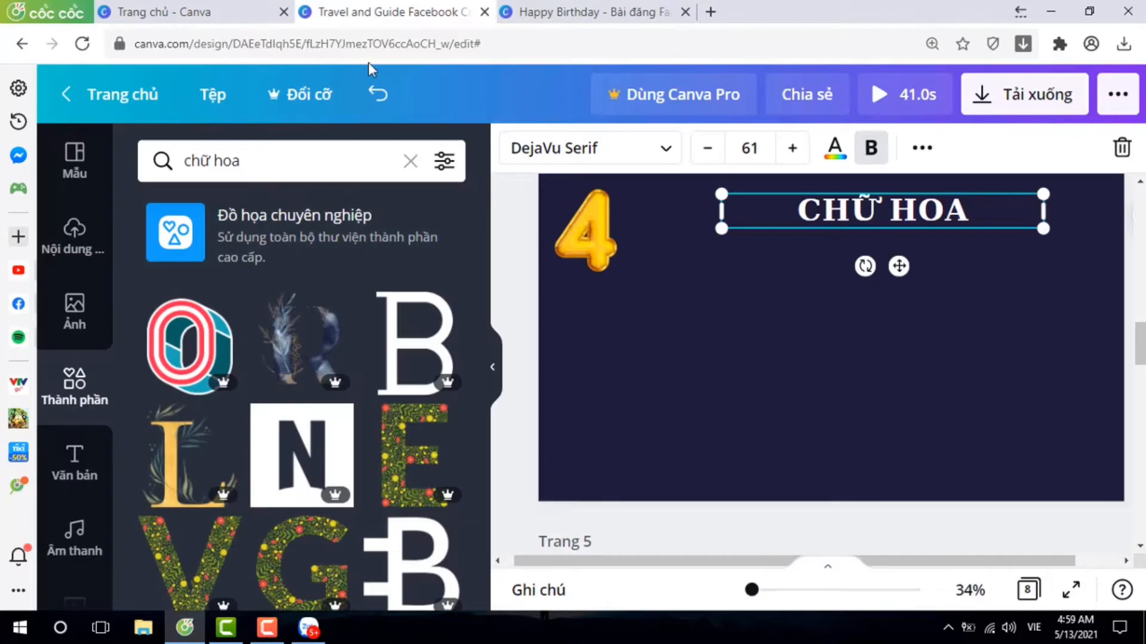
Search the elements for "chữ hoa F" and add the green flower-patterned F to page 4.
left_click(332, 161)
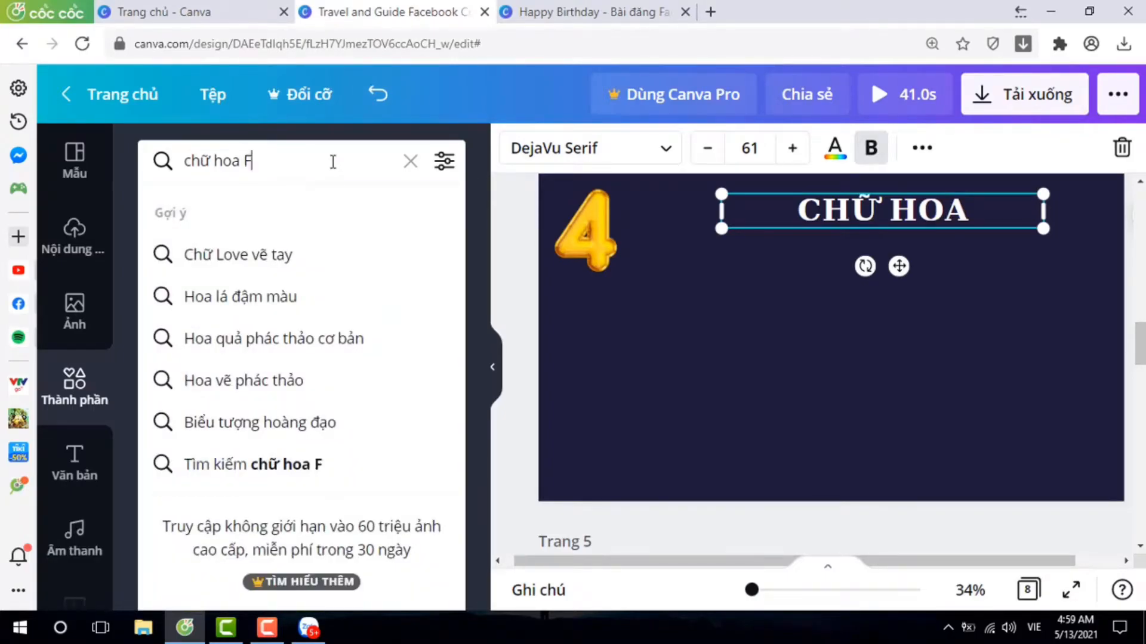
key("Return")
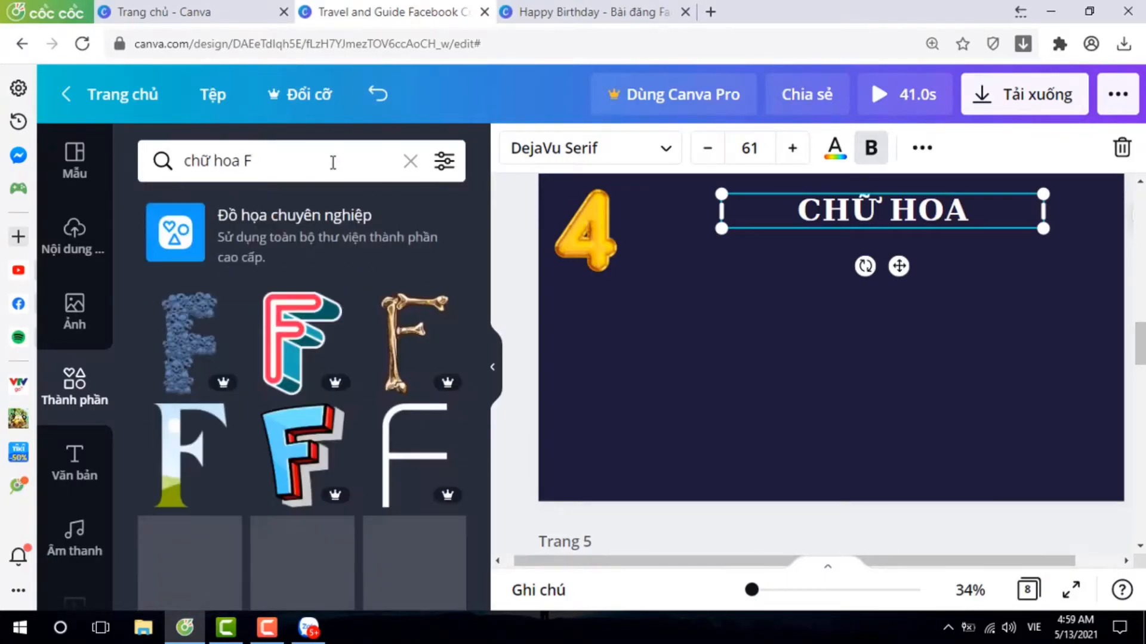
scroll(357, 447, "down", 3)
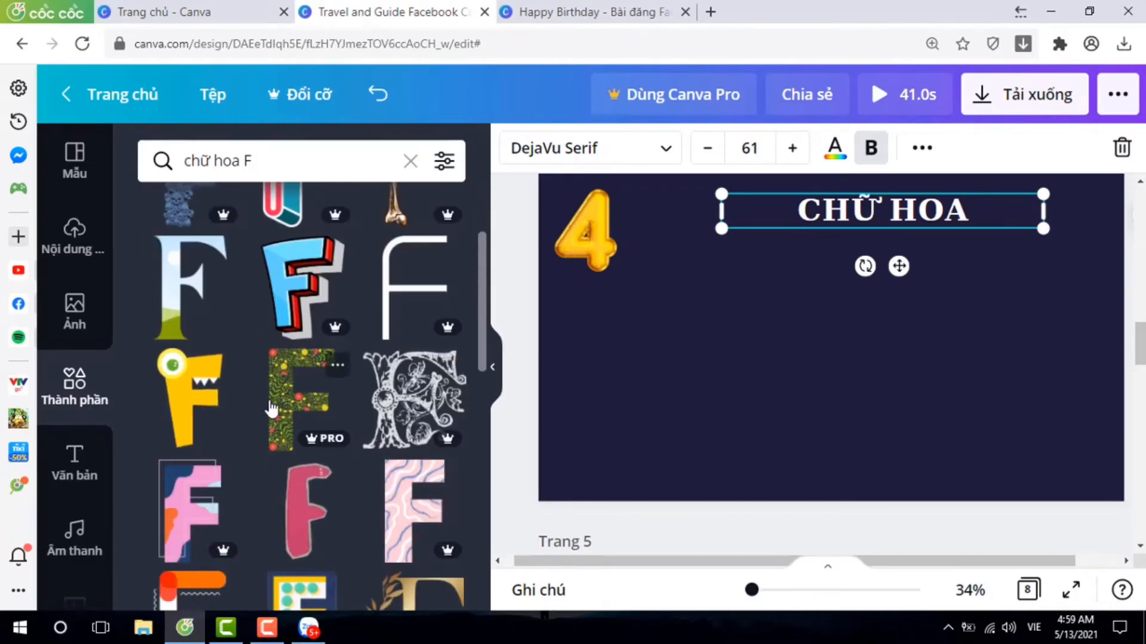
left_click(302, 401)
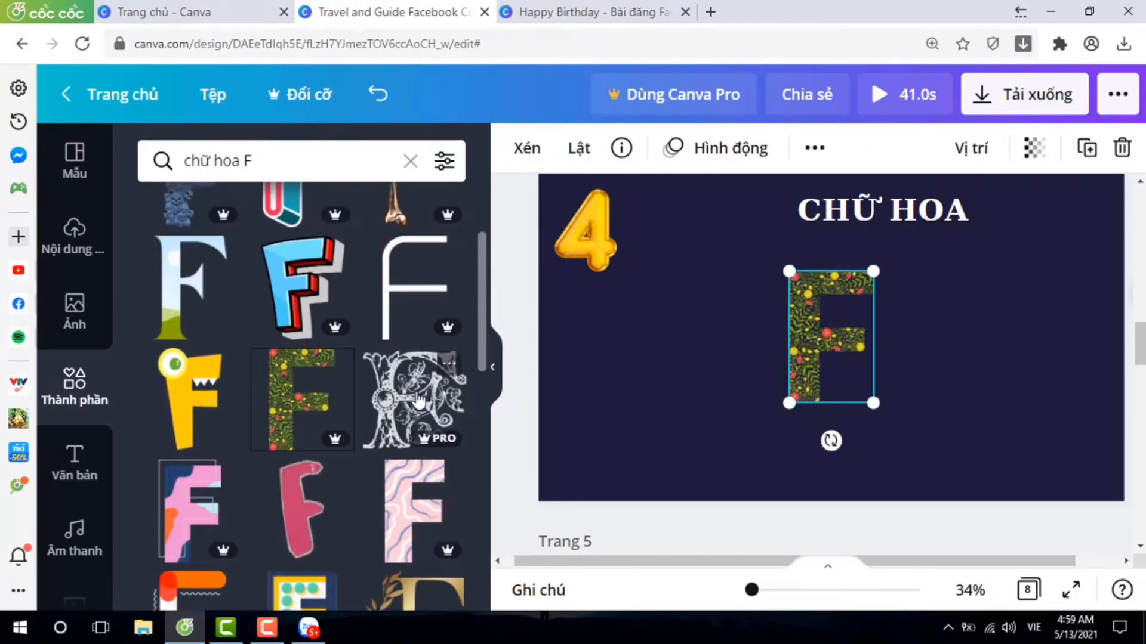
Search the elements for "chữ hoa L" and add the matching flower-patterned L to page 4.
scroll(358, 401, "down", 6)
left_click(263, 166)
key("BackSpace")
type("O")
key("BackSpace")
type("L")
key("Return")
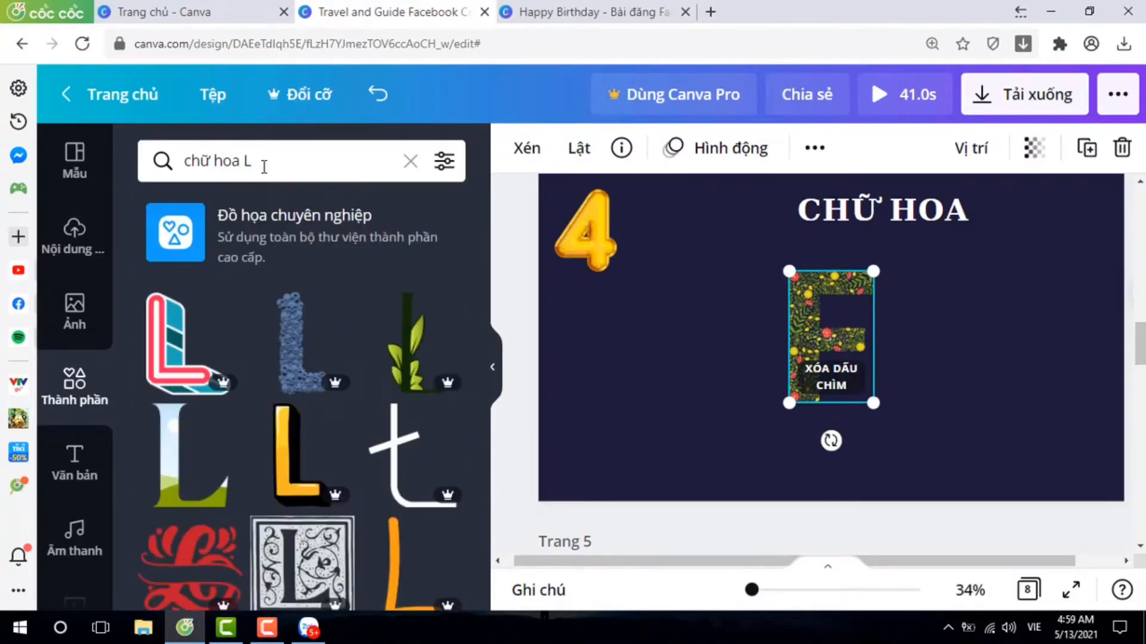
scroll(405, 379, "down", 3)
scroll(405, 380, "down", 3)
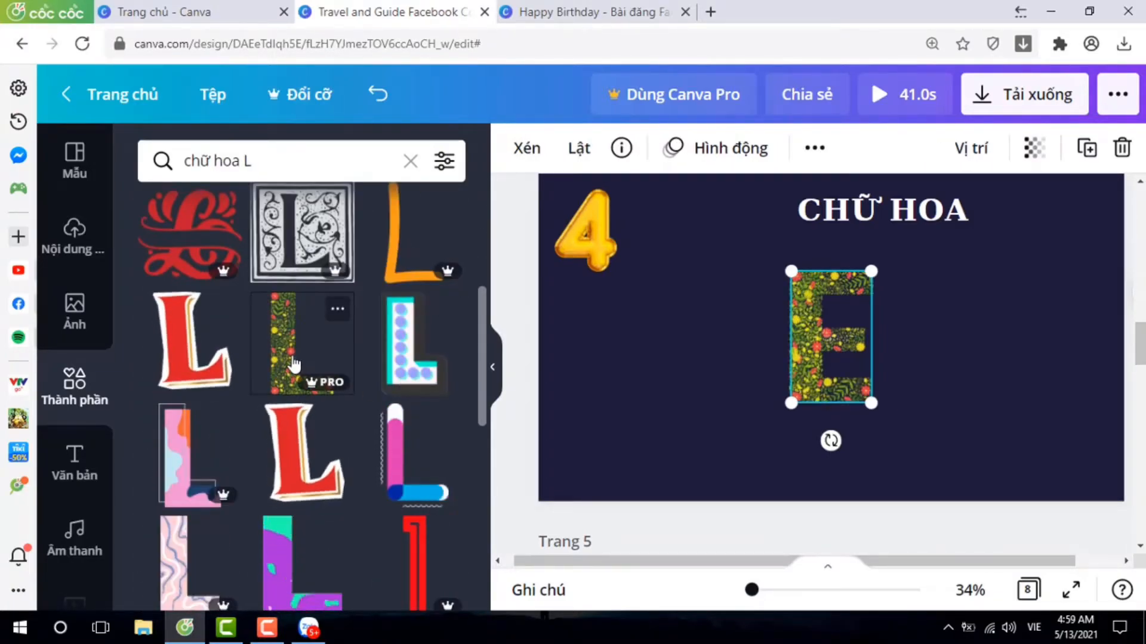
Search the elements for "chữ hoa O" and add the matching flower-patterned O to page 4.
left_click(296, 166)
key("BackSpace")
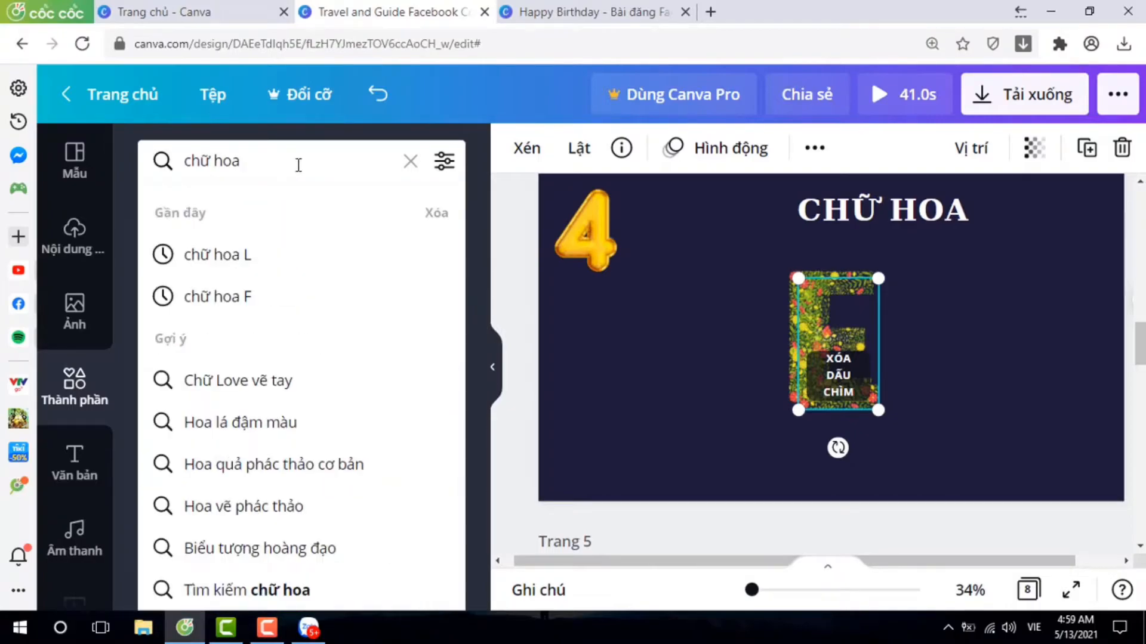
type("O")
key("Return")
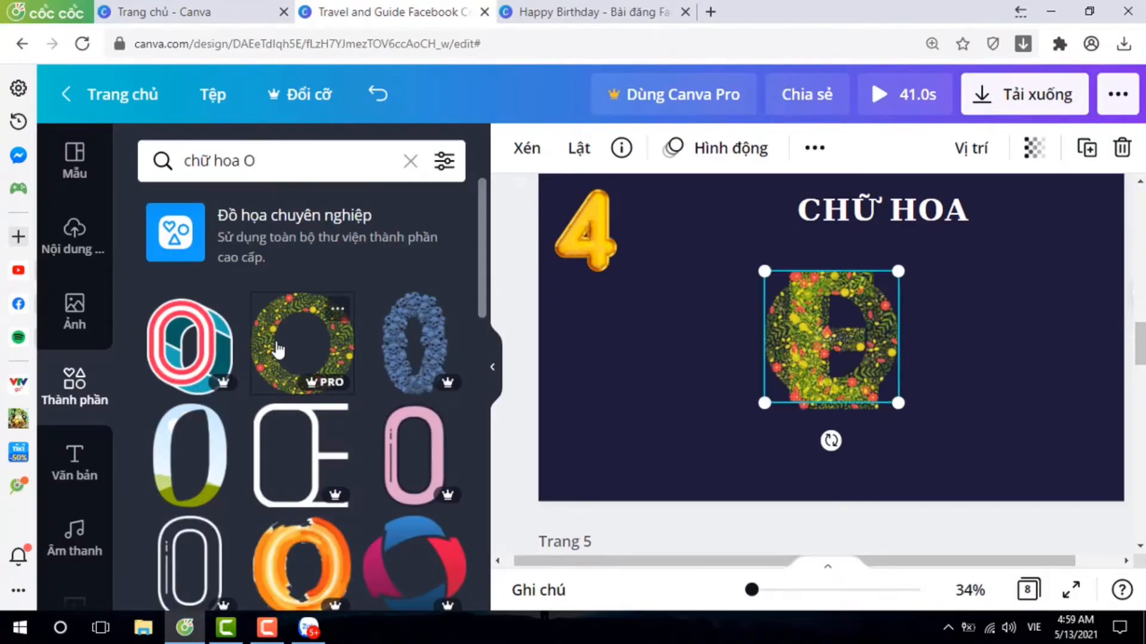
Search the elements for "chữ hoa W" and add the matching flower-patterned W to page 4.
left_click(284, 167)
key("BackSpace")
type("W")
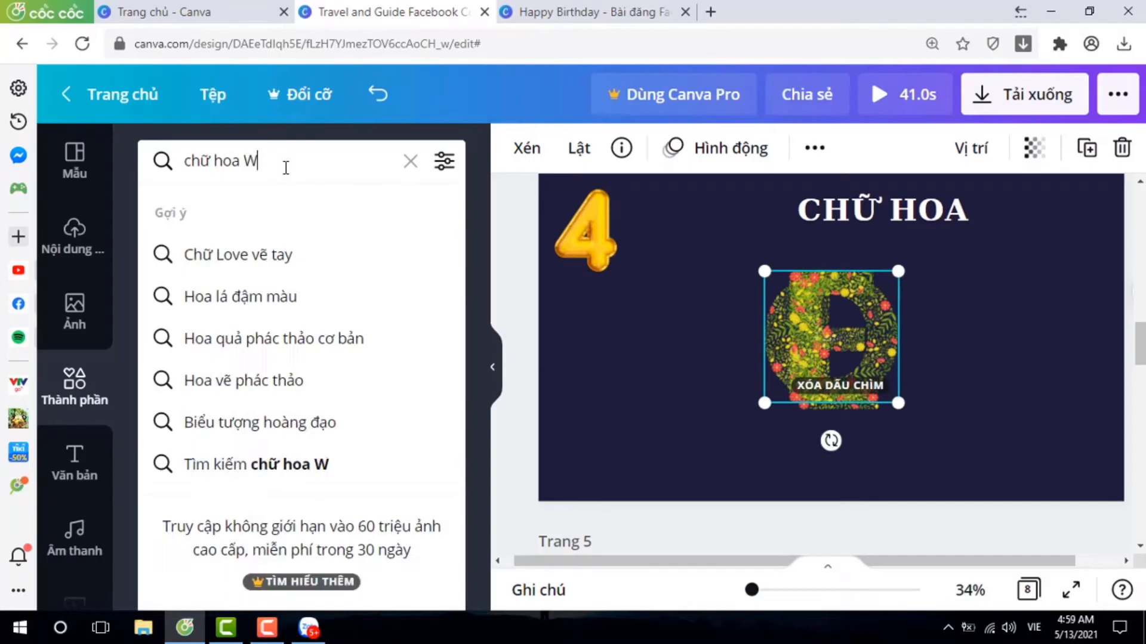
key("Return")
scroll(384, 336, "down", 5)
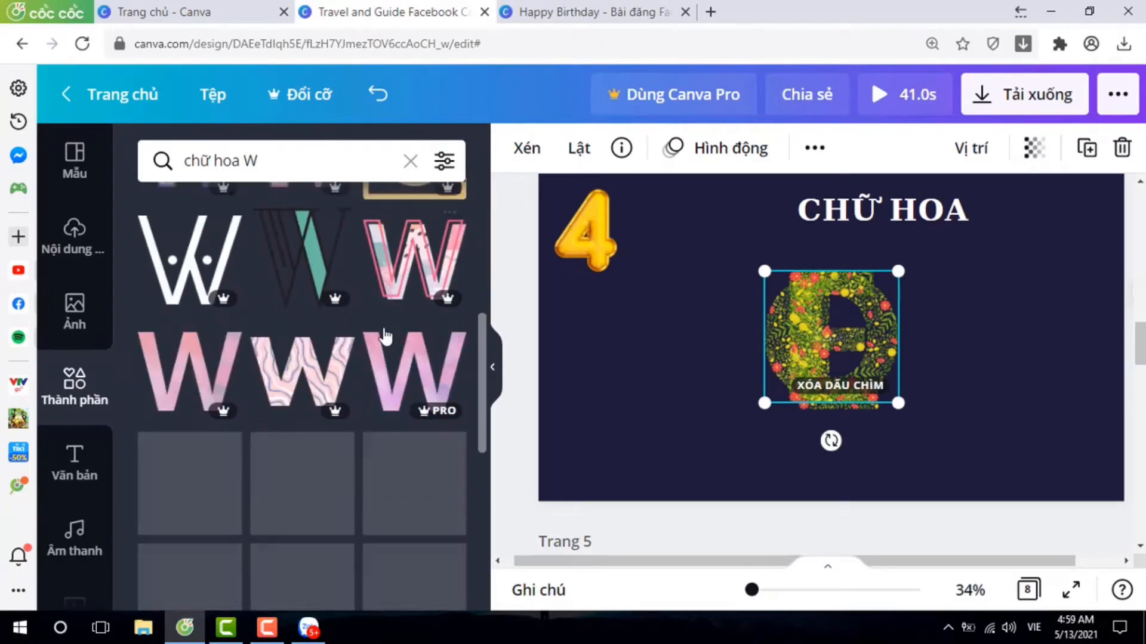
scroll(385, 336, "down", 8)
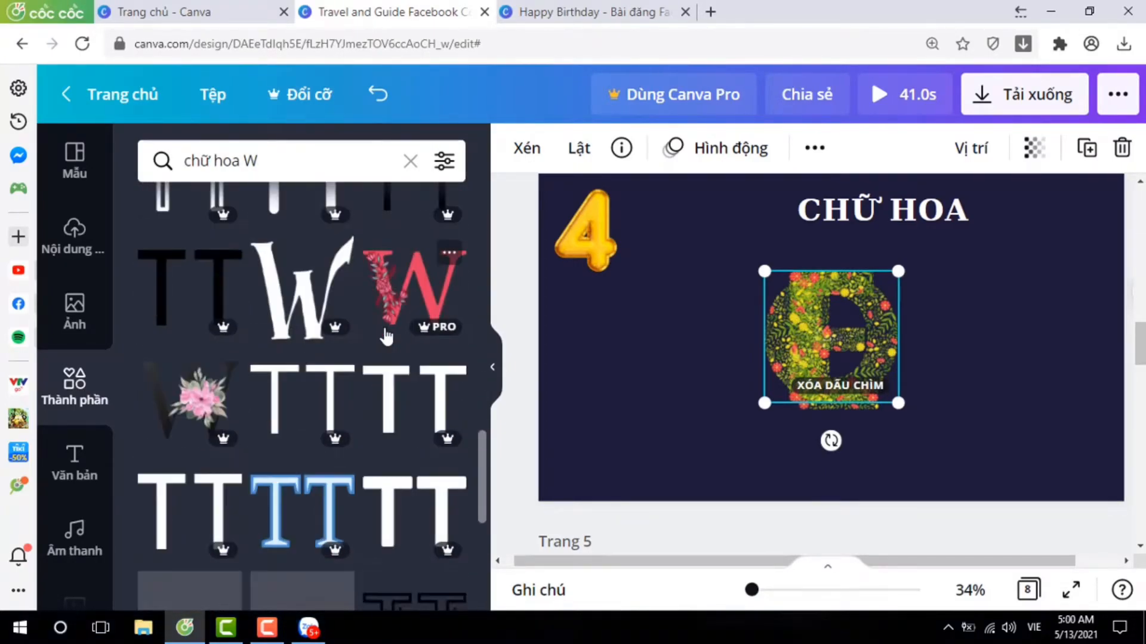
scroll(398, 500, "down", 4)
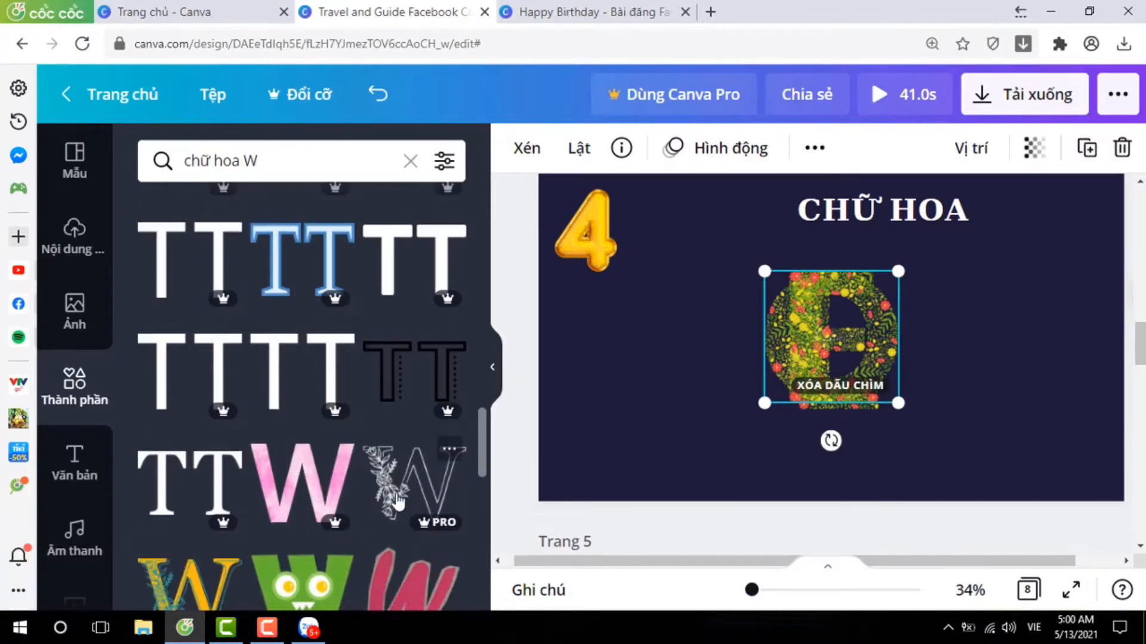
scroll(399, 500, "down", 8)
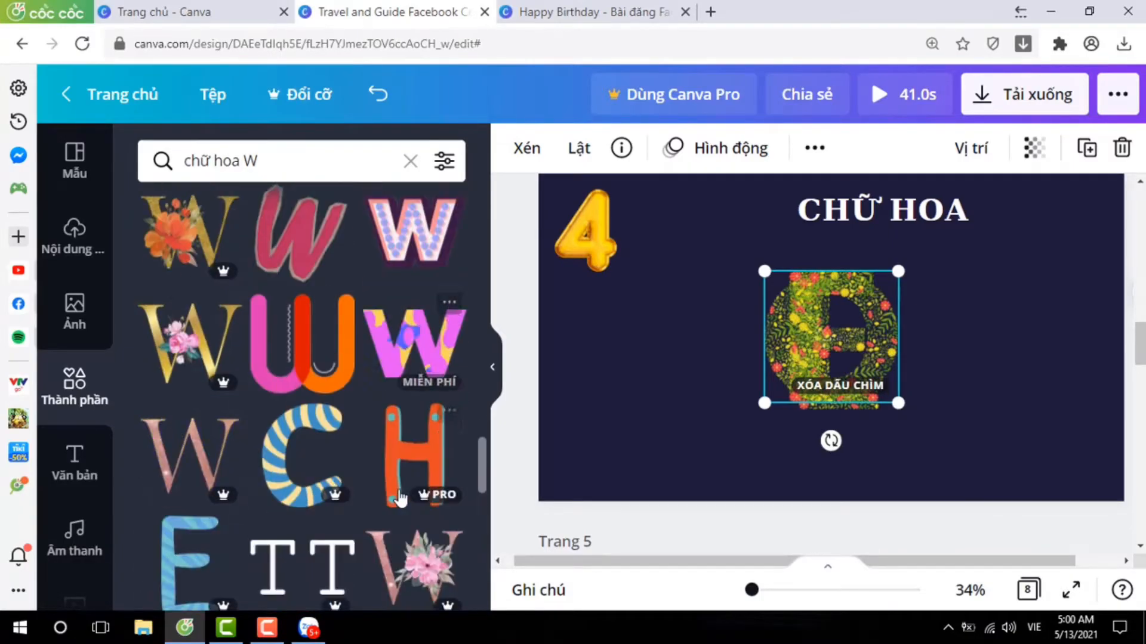
scroll(399, 499, "down", 8)
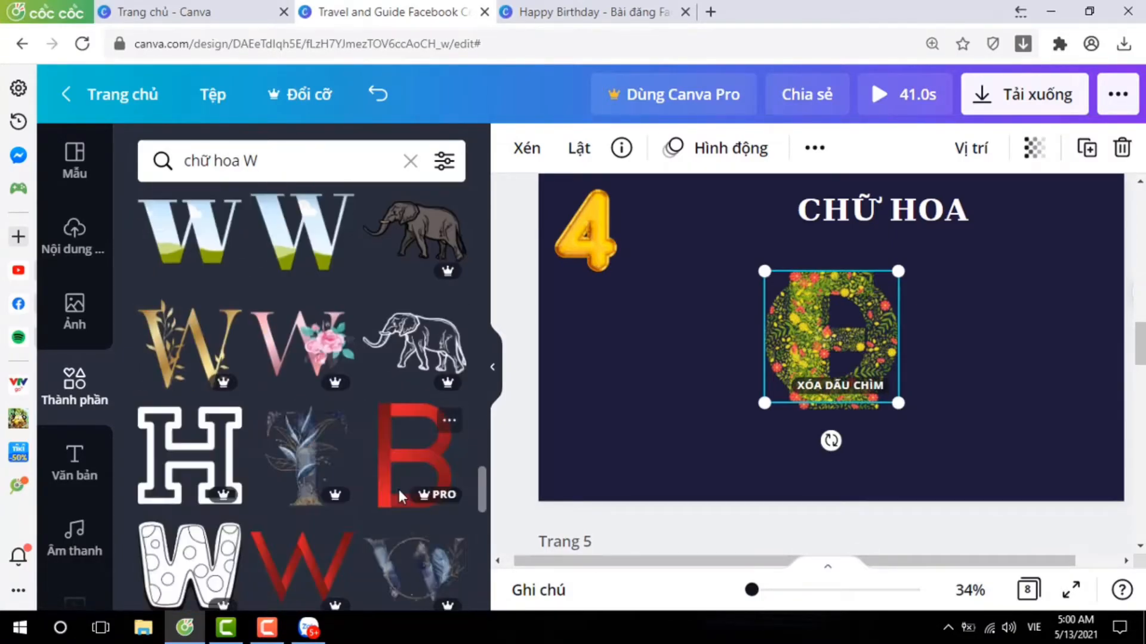
scroll(400, 498, "down", 10)
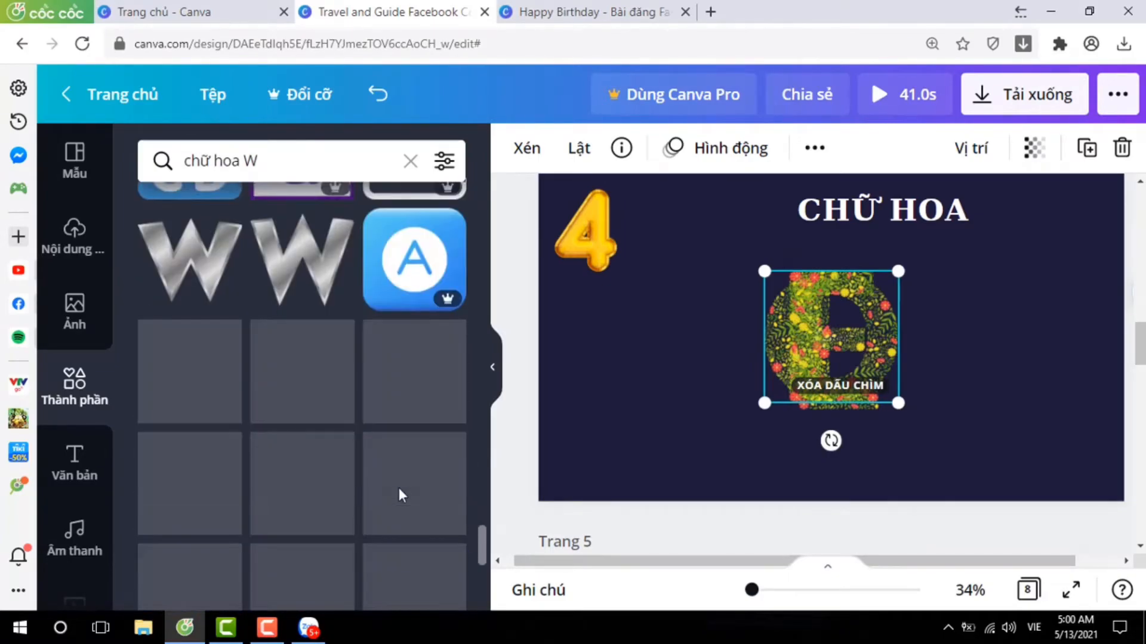
scroll(399, 484, "down", 5)
left_click(399, 472)
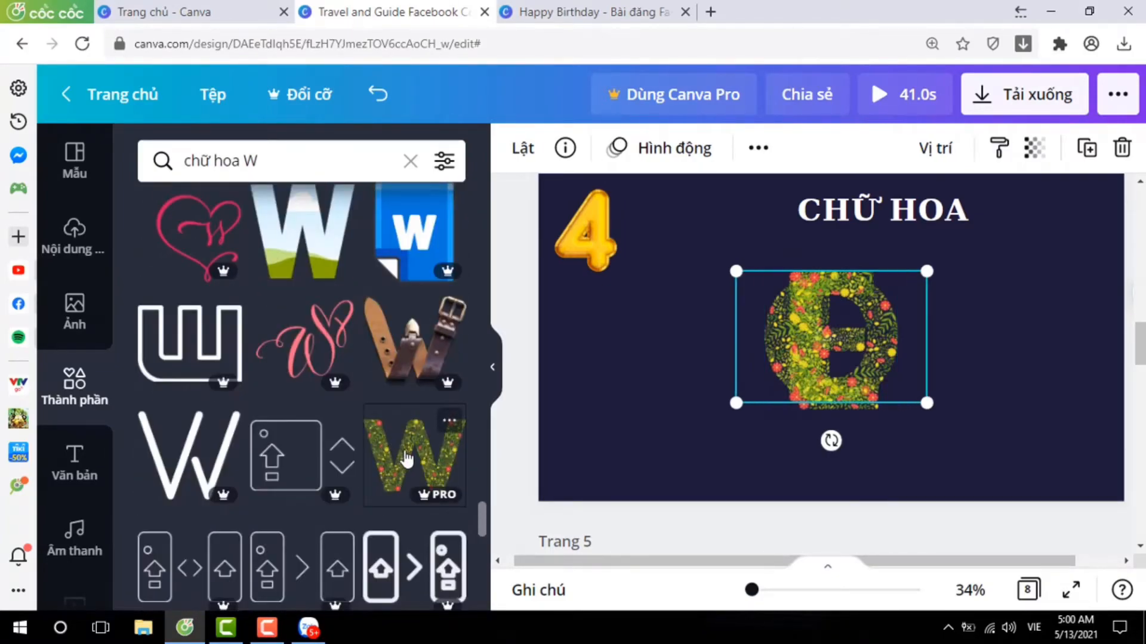
Search the elements for "chữ hoa E" and add the matching flower-patterned E to page 4.
left_click(281, 160)
key("BackSpace")
type("E")
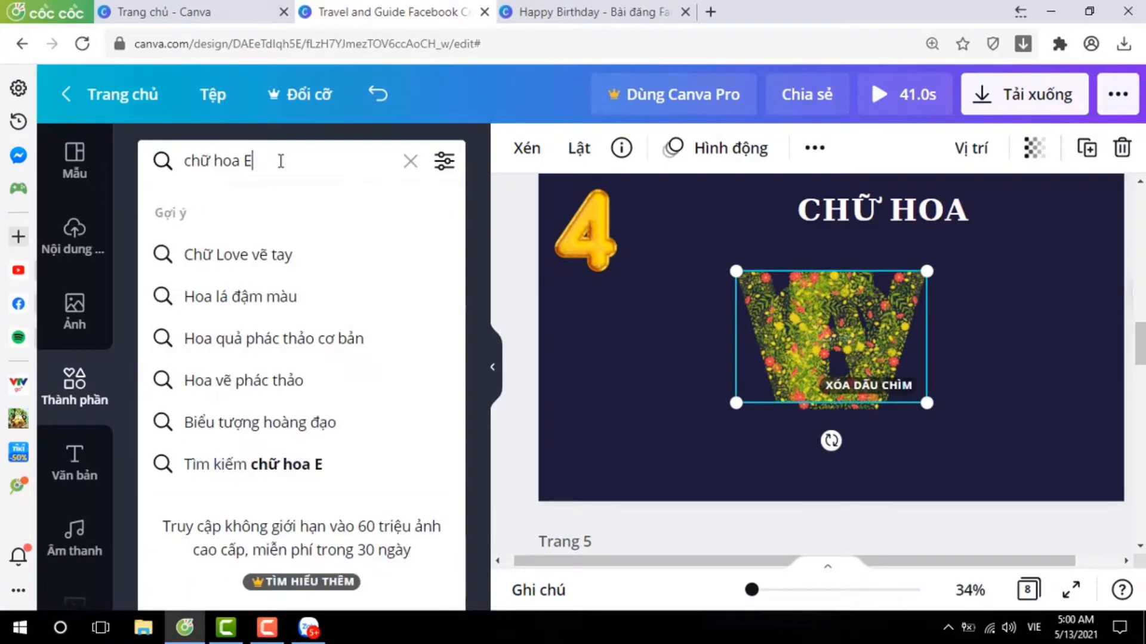
key("Return")
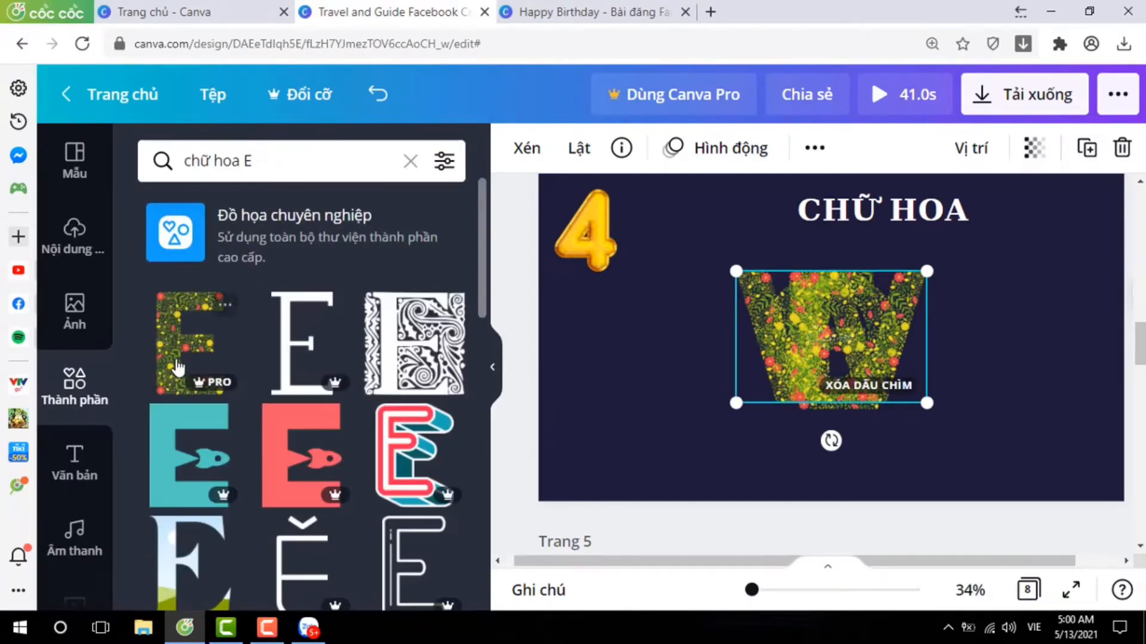
left_click(190, 343)
Search the elements for "chữ hoa R" and add the matching flower-patterned R to page 4.
left_click(279, 160)
key("BackSpace")
type("R")
key("Return")
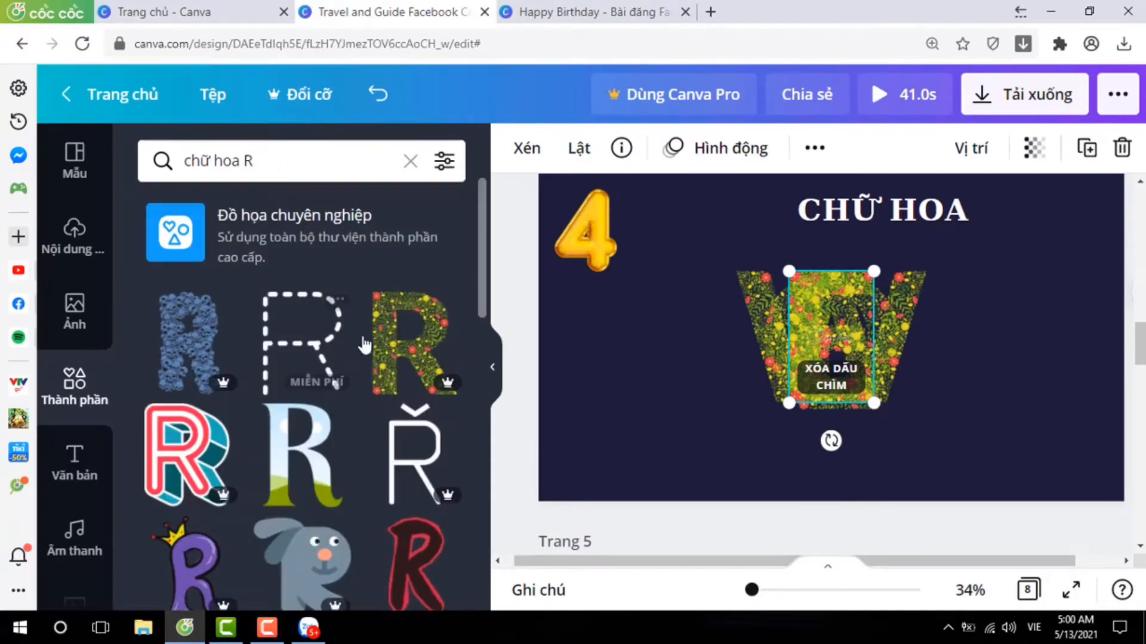
left_click(406, 349)
scroll(288, 427, "down", 7)
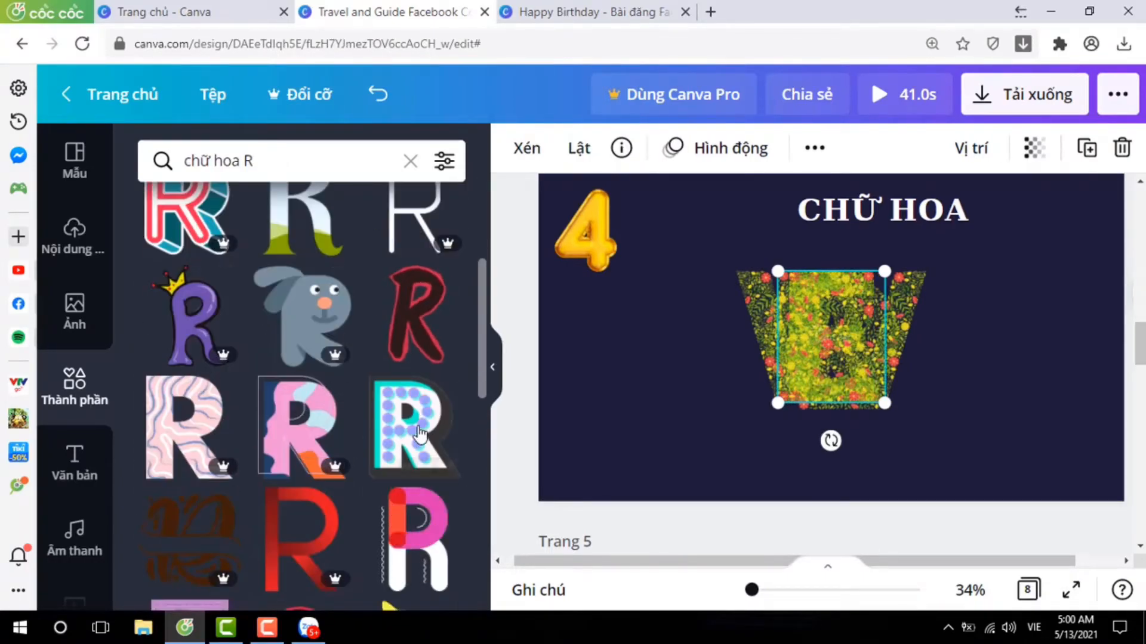
scroll(430, 458, "down", 10)
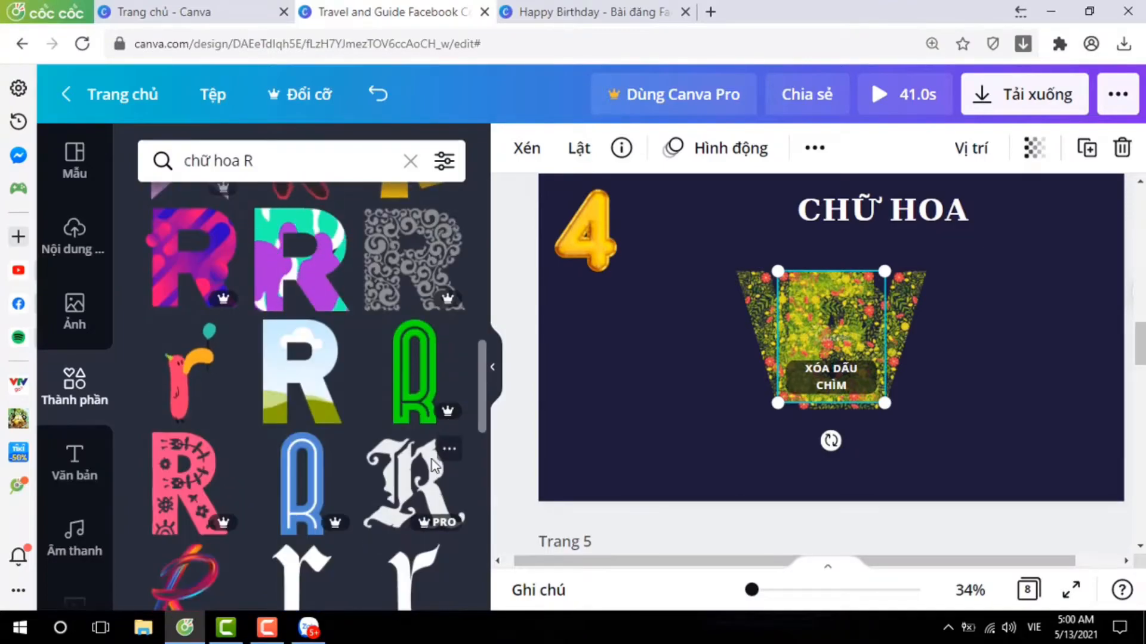
scroll(432, 459, "down", 8)
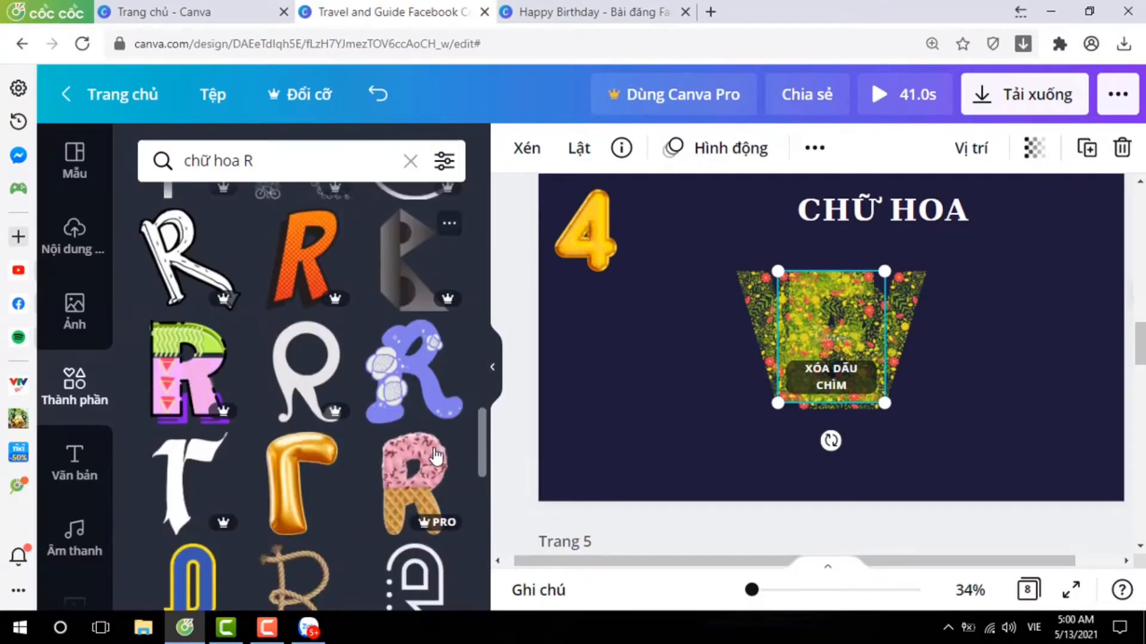
scroll(436, 449, "down", 4)
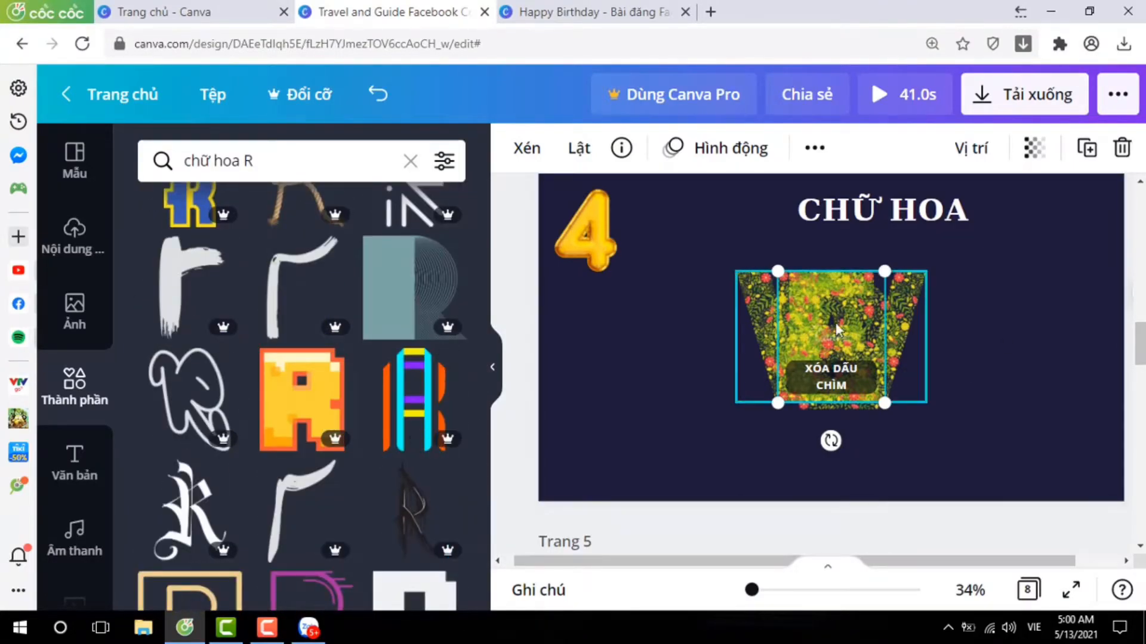
Select all the stacked flower letters on page 4 and scale them down together to about two-thirds of their size.
left_click(975, 324)
left_click(861, 327)
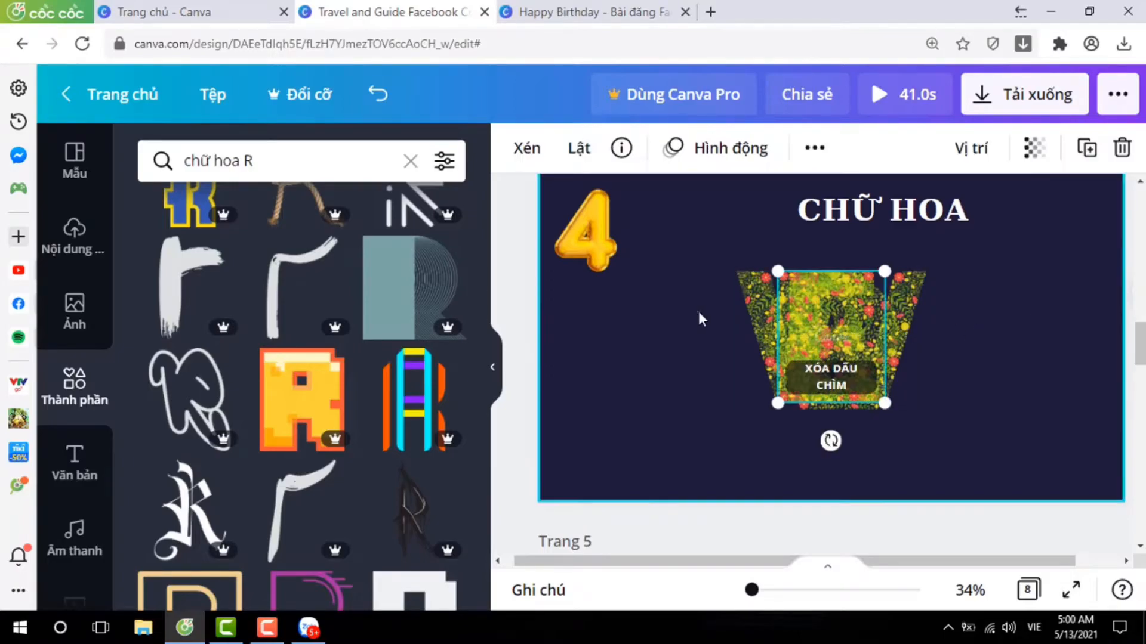
left_click_drag(698, 311, 954, 327)
left_click_drag(736, 271, 801, 311)
Spread the stacked flower letters across page 4 in the order F, L, O, W, E, R and delete the surplus letter.
left_click_drag(863, 372, 1070, 373)
left_click(682, 376)
left_click_drag(656, 388, 1030, 388)
left_click_drag(678, 369, 880, 369)
left_click_drag(624, 382, 596, 385)
left_click(695, 389)
key("Delete")
Close the gaps between the flower letters so FLOWER reads as one evenly spaced, aligned row.
left_click_drag(713, 379, 670, 378)
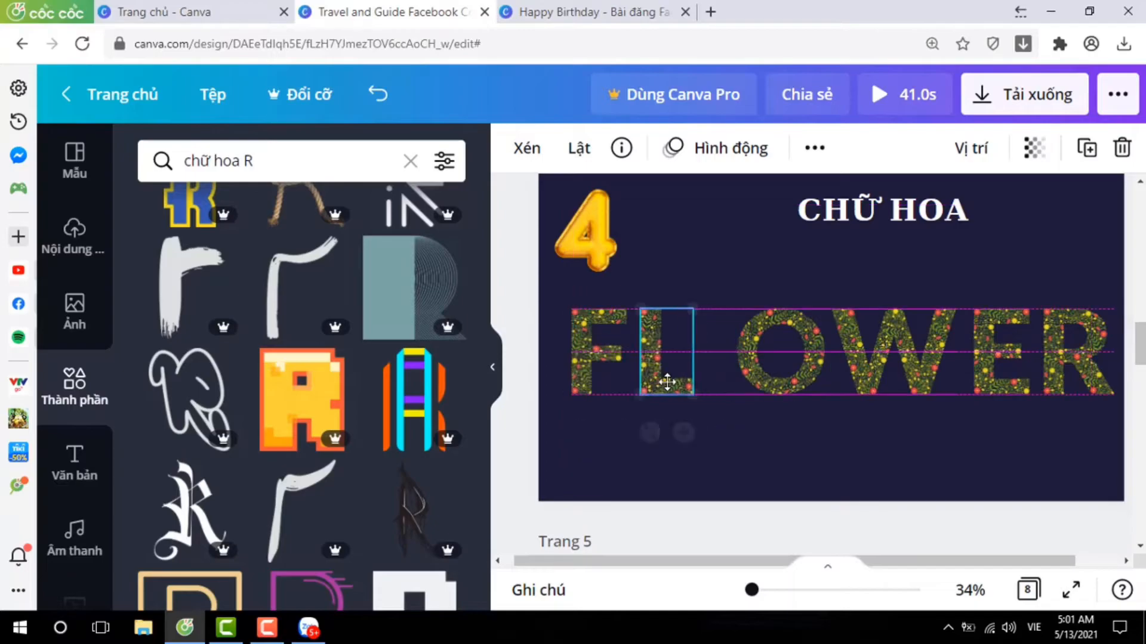
left_click_drag(798, 374, 762, 373)
left_click_drag(902, 359, 875, 358)
left_click_drag(1002, 361, 966, 361)
left_click_drag(1065, 358, 1042, 357)
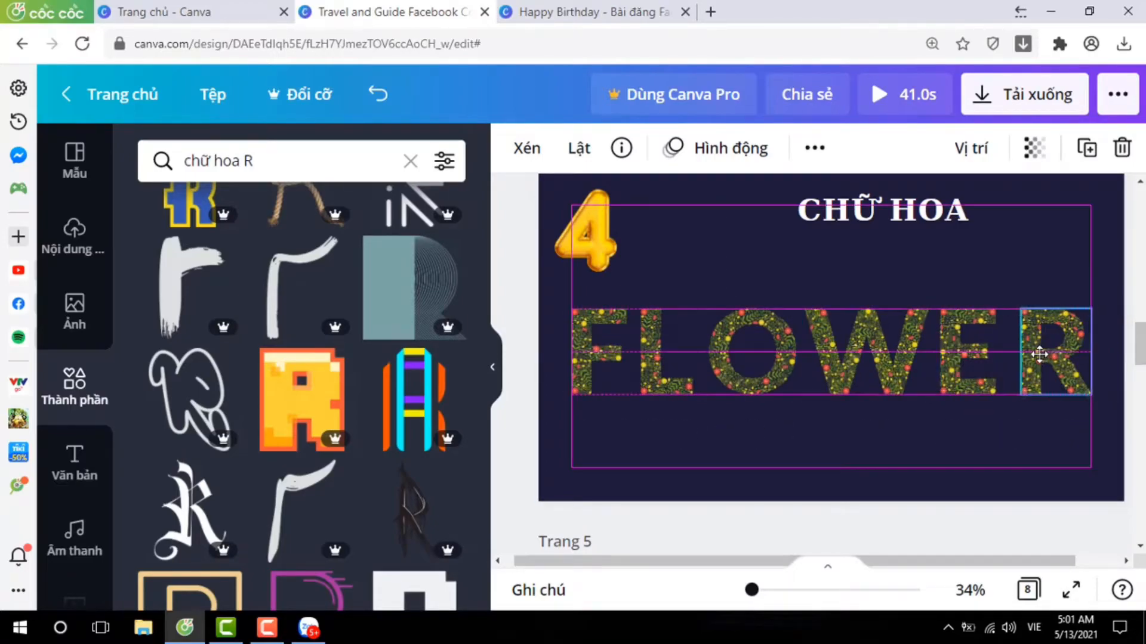
left_click(785, 449)
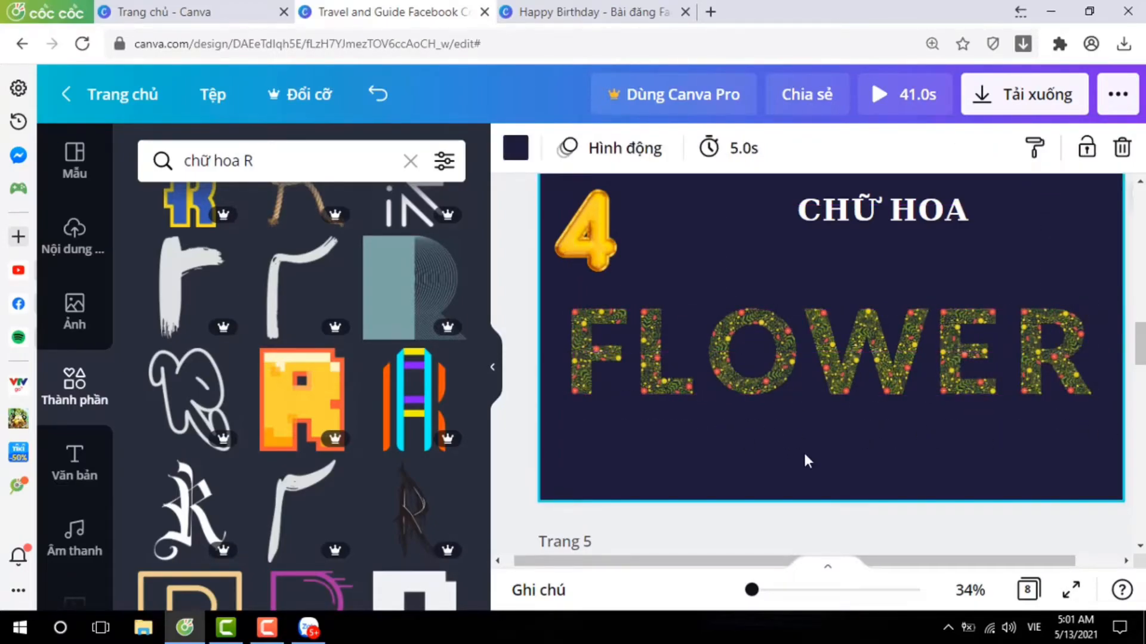
left_click(729, 423)
Search the elements for "chữ chảy" and look through the dripping letters for page 5.
scroll(732, 423, "down", 2)
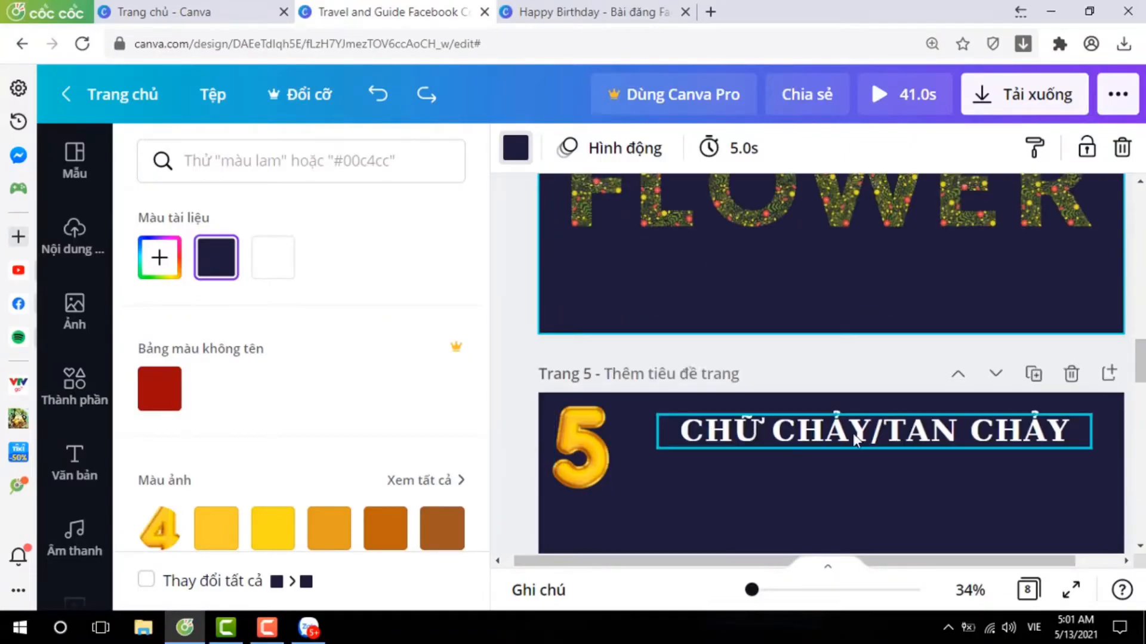
left_click(64, 394)
left_click(375, 172)
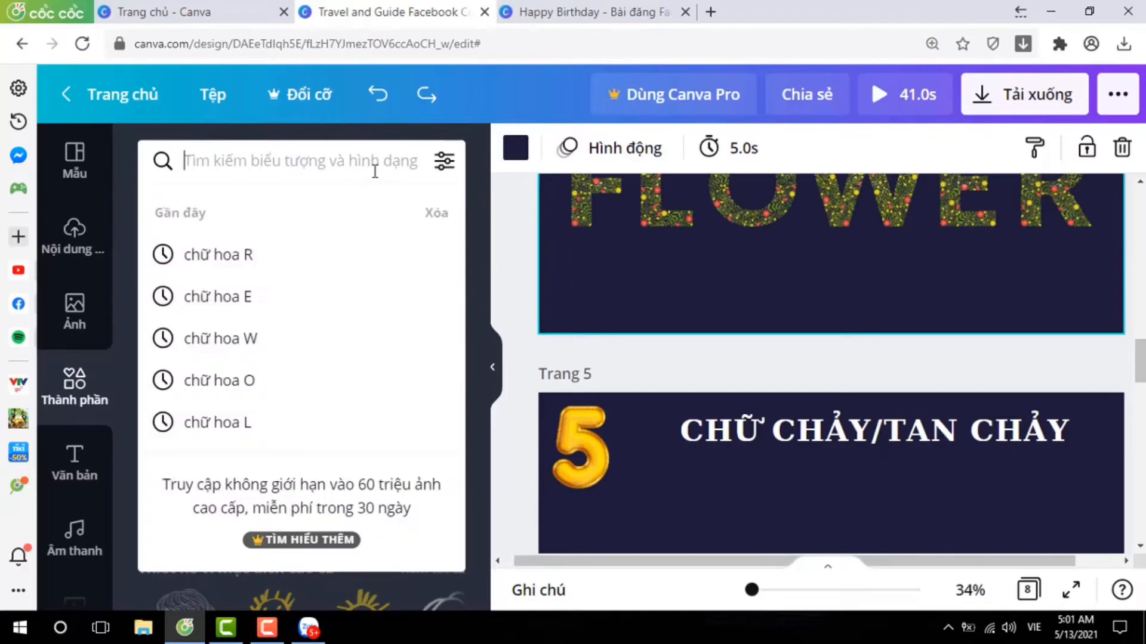
type("chữ")
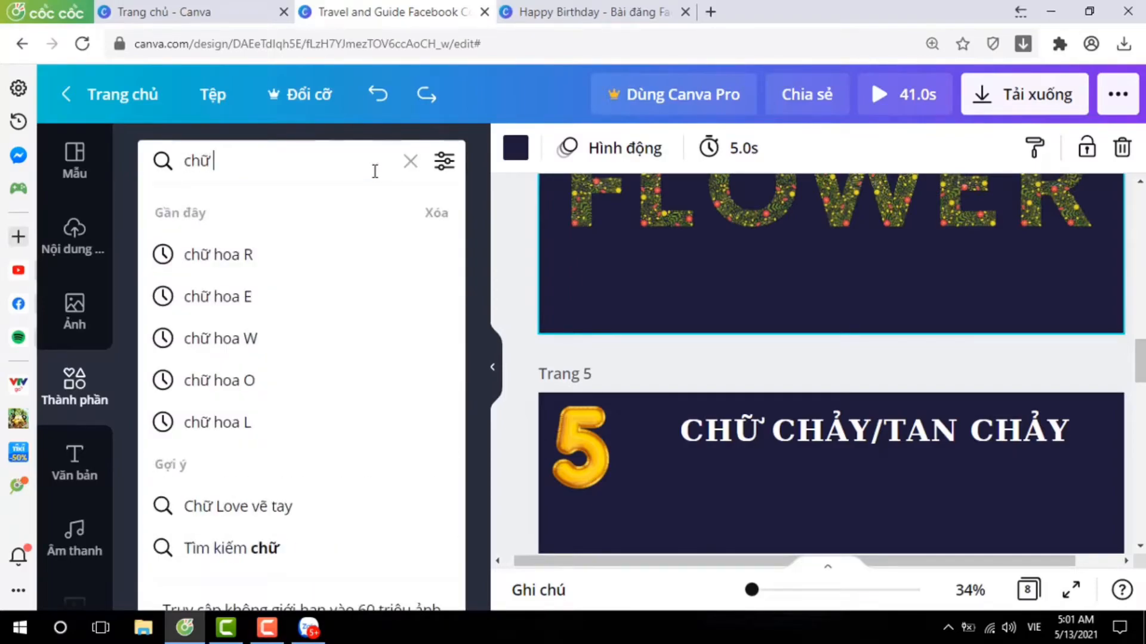
type(" cha")
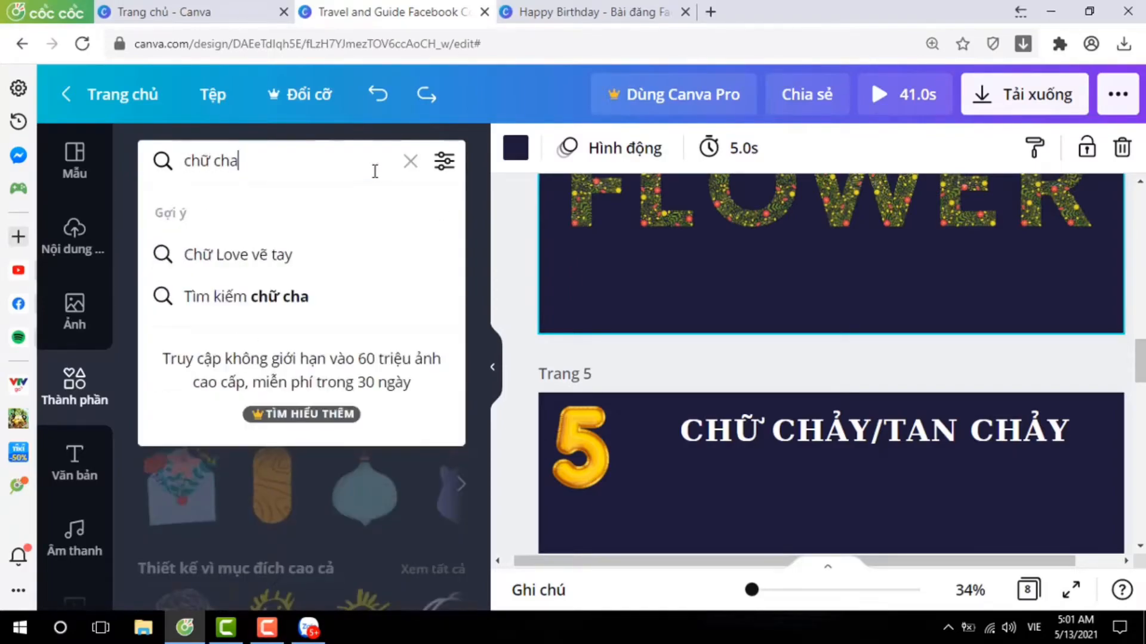
key("BackSpace")
type("ảy")
key("Return")
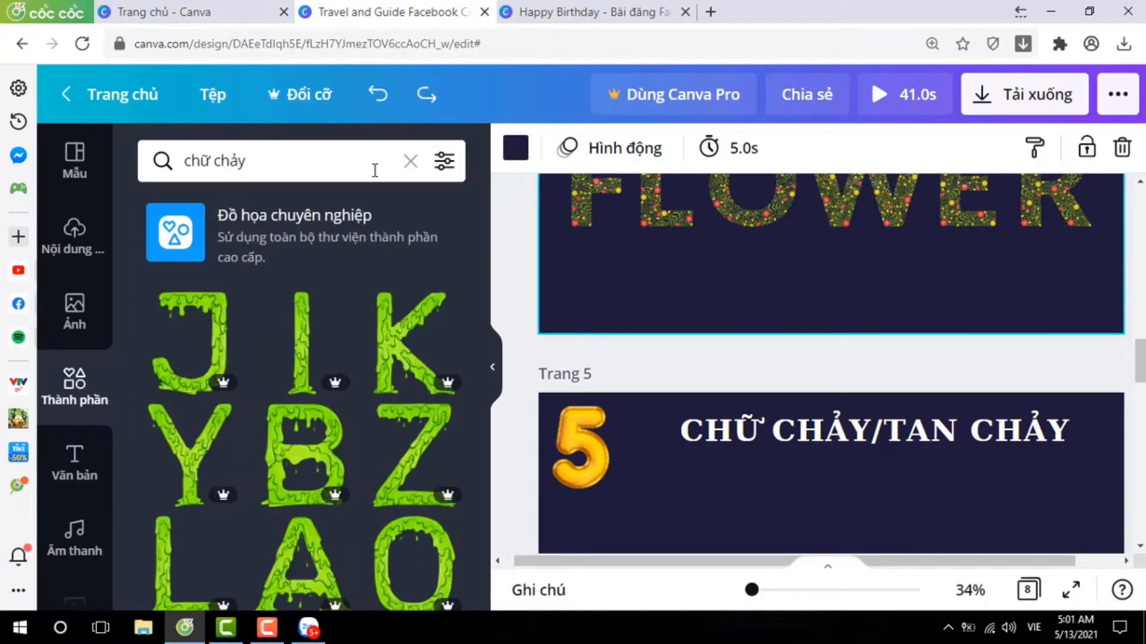
scroll(663, 346, "down", 3)
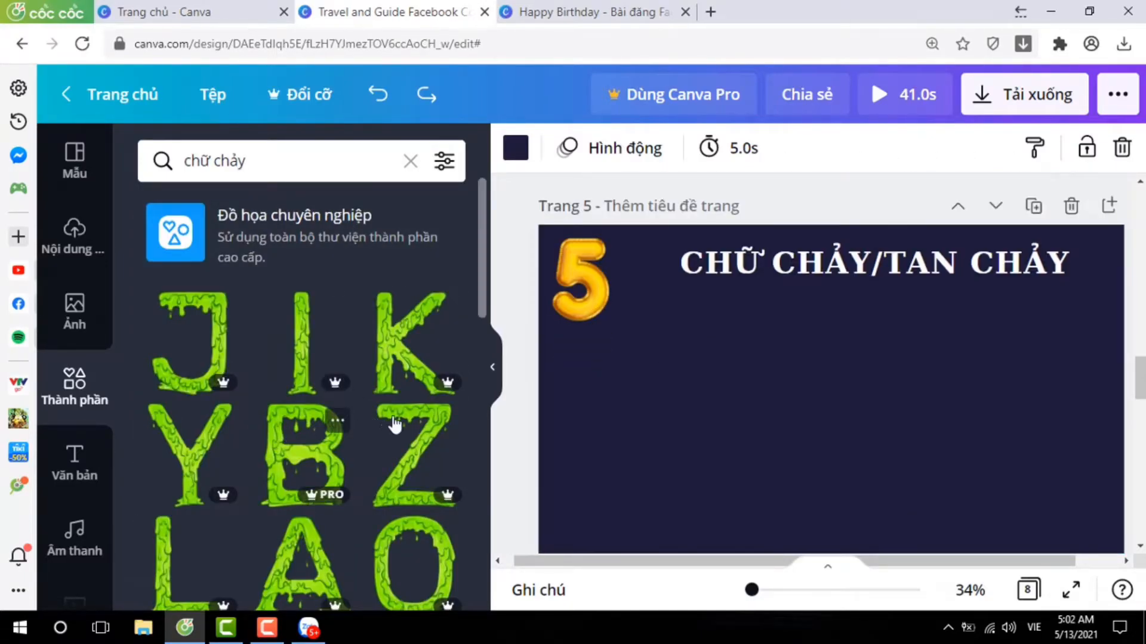
scroll(437, 416, "down", 2)
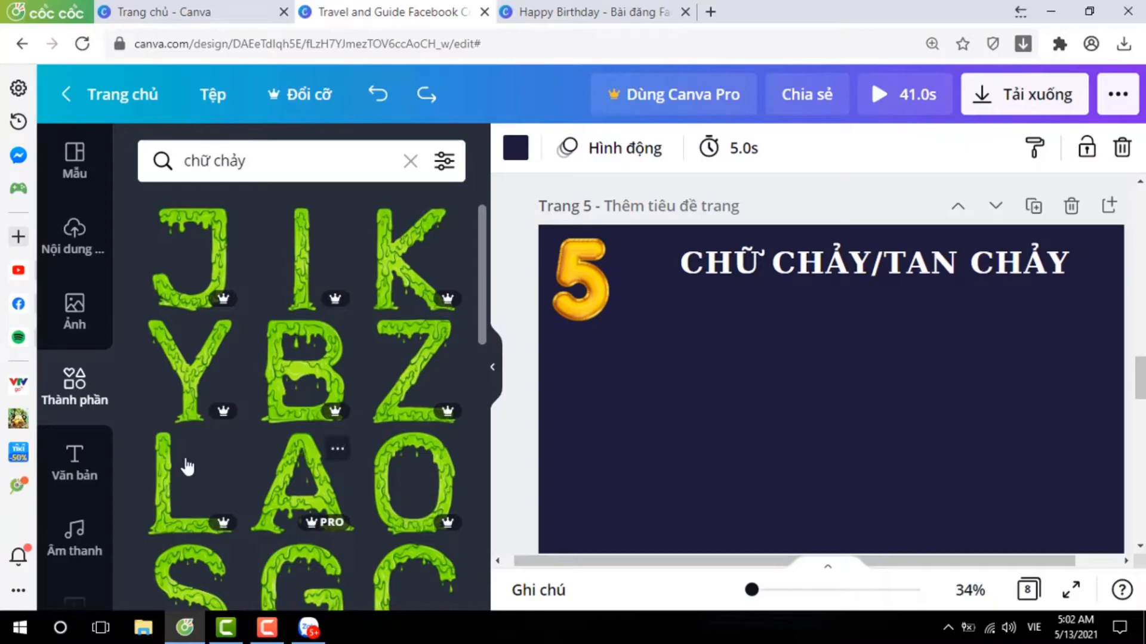
scroll(377, 418, "down", 2)
scroll(358, 382, "up", 4)
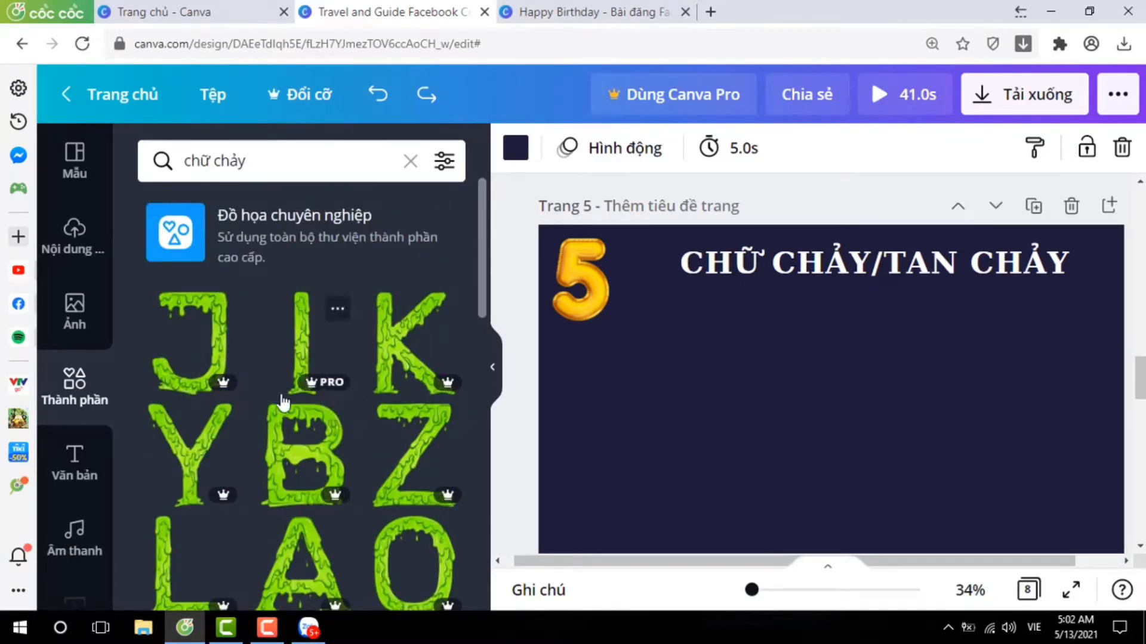
Add the green dripping letters K, E and M to page 5.
left_click(401, 358)
scroll(276, 439, "down", 5)
scroll(276, 438, "down", 3)
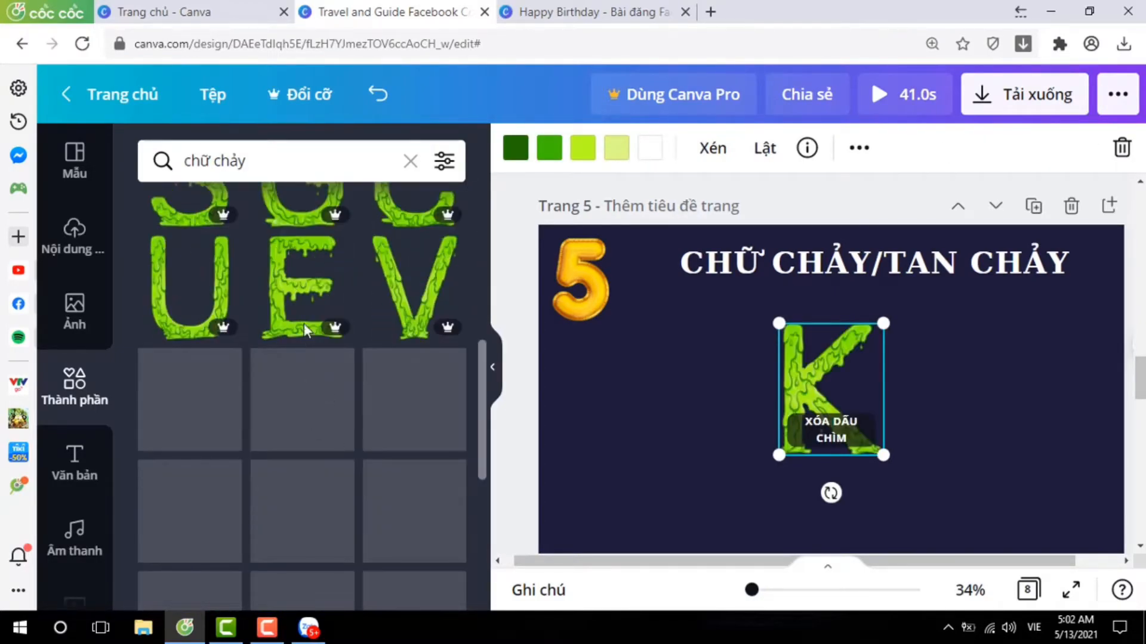
left_click(298, 293)
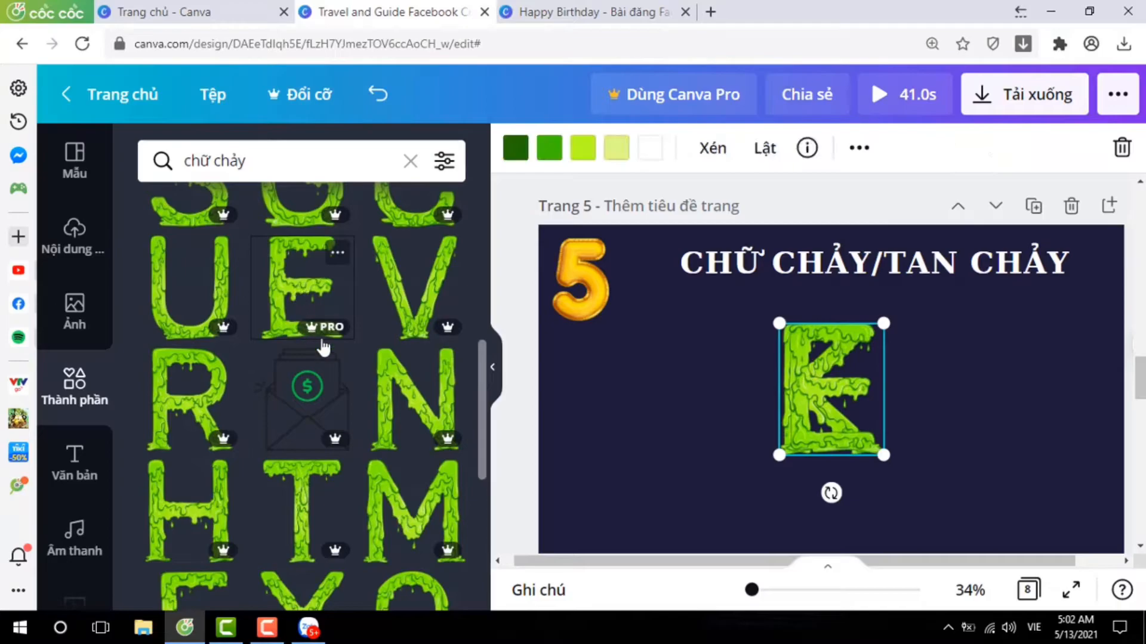
left_click(395, 507)
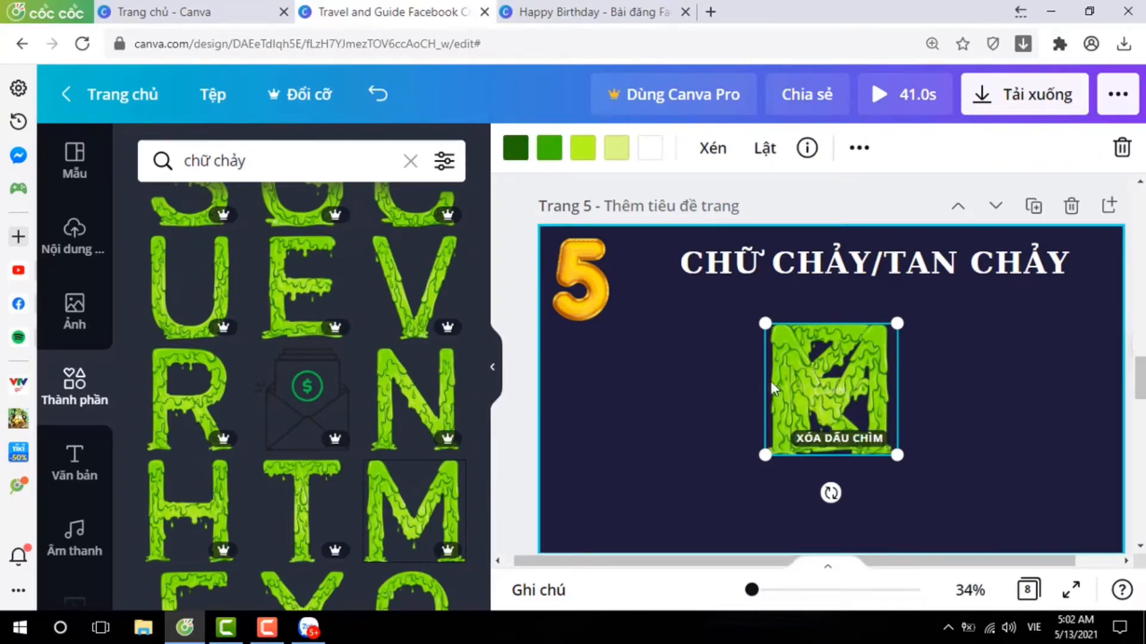
Spread the stacked dripping letters on page 5 into a closely spaced row spelling KEM.
left_click_drag(786, 396, 645, 380)
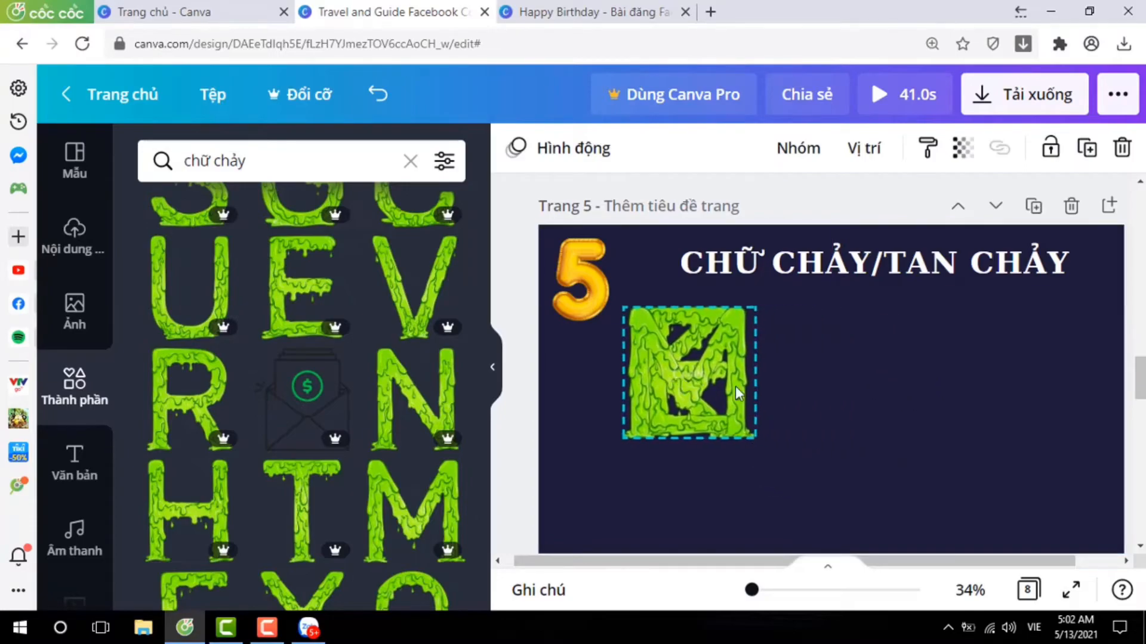
left_click(789, 462)
left_click_drag(718, 408, 1021, 404)
mouse_move(670, 420)
left_mouse_down()
mouse_move(883, 420)
mouse_move(872, 388)
mouse_move(705, 407)
mouse_move(735, 419)
mouse_move(664, 419)
left_mouse_up()
left_click(883, 421)
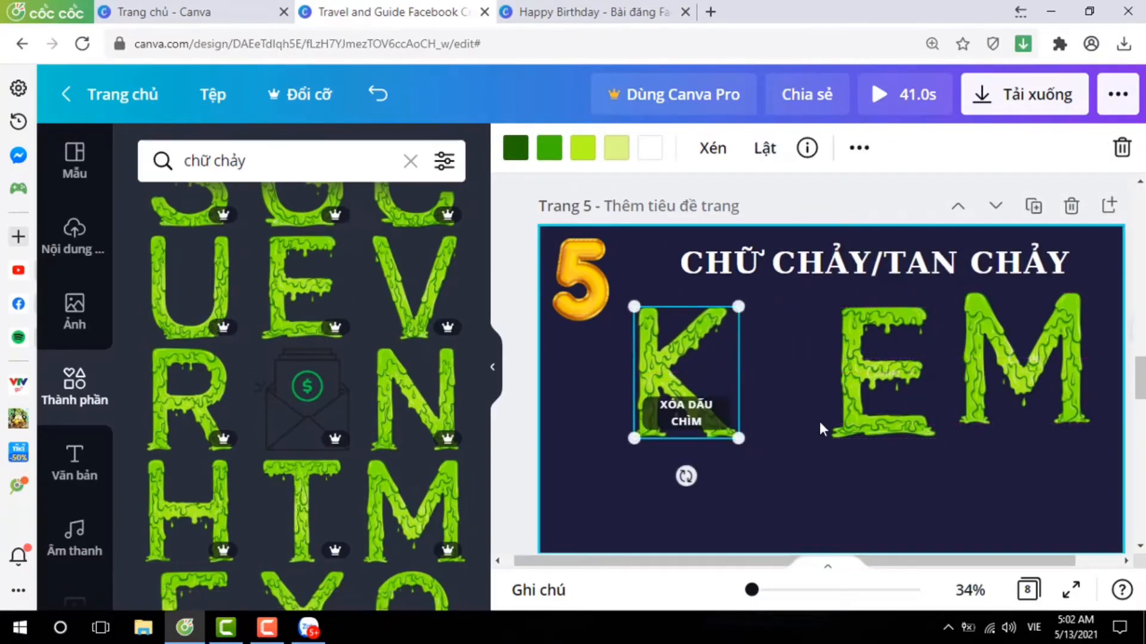
left_click_drag(877, 412, 800, 412)
left_click_drag(990, 409, 921, 409)
Scale the three KEM letters together to about two-thirds size and centre them under the page 5 title.
left_click_drag(606, 376, 999, 385)
left_click_drag(634, 307, 775, 353)
left_click(853, 407)
left_click_drag(742, 416, 1038, 408)
left_click_drag(889, 429, 821, 382)
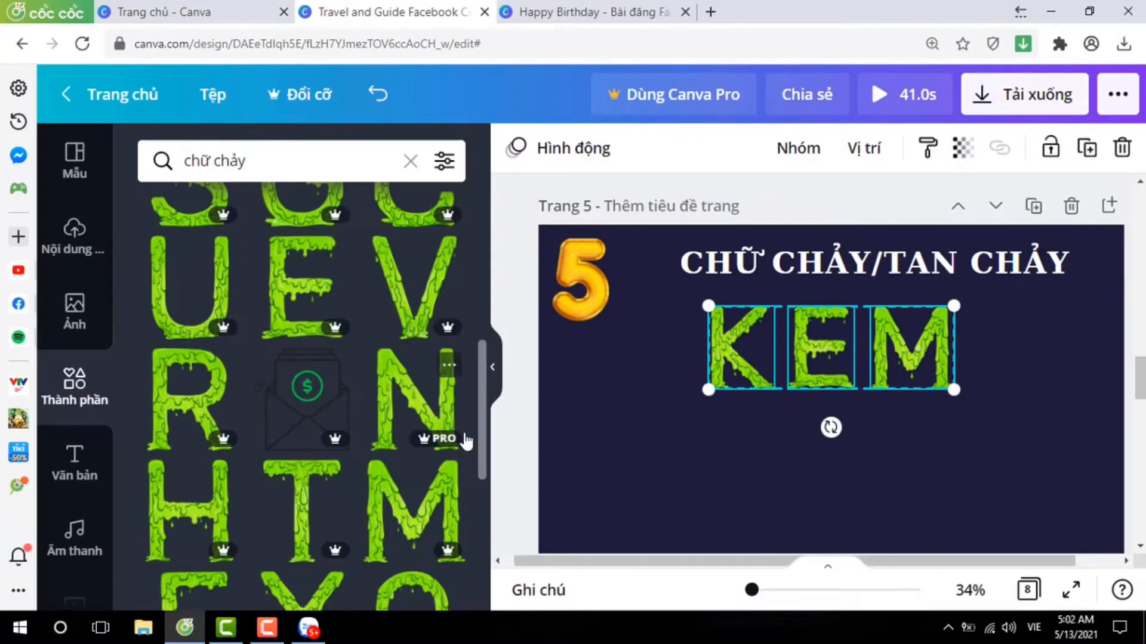
scroll(419, 422, "up", 1)
scroll(367, 437, "up", 5)
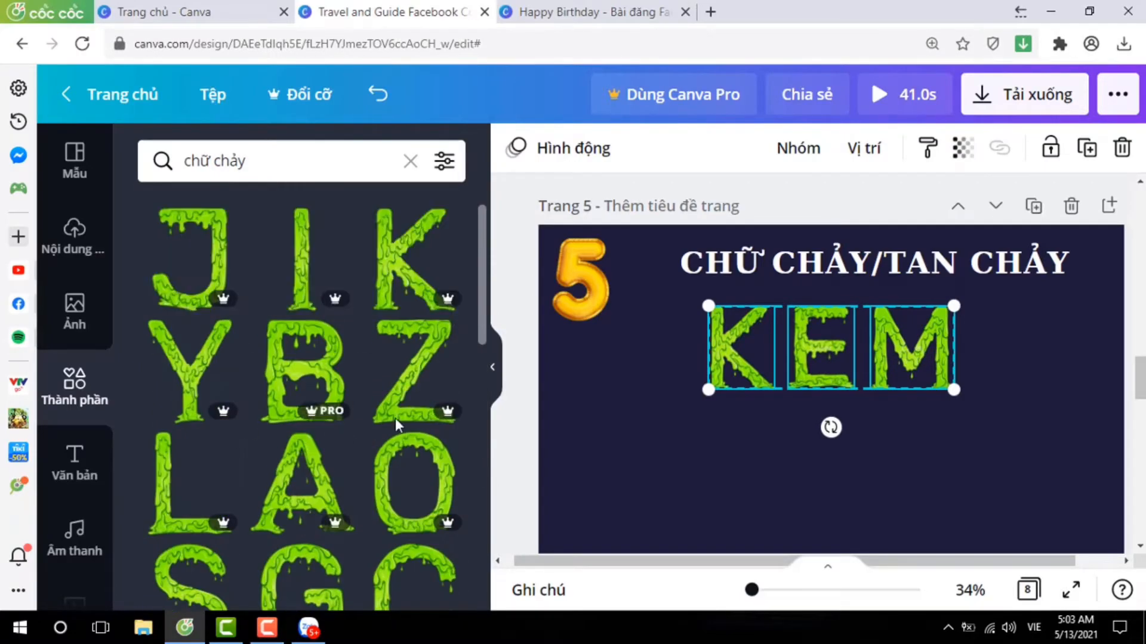
scroll(278, 459, "down", 5)
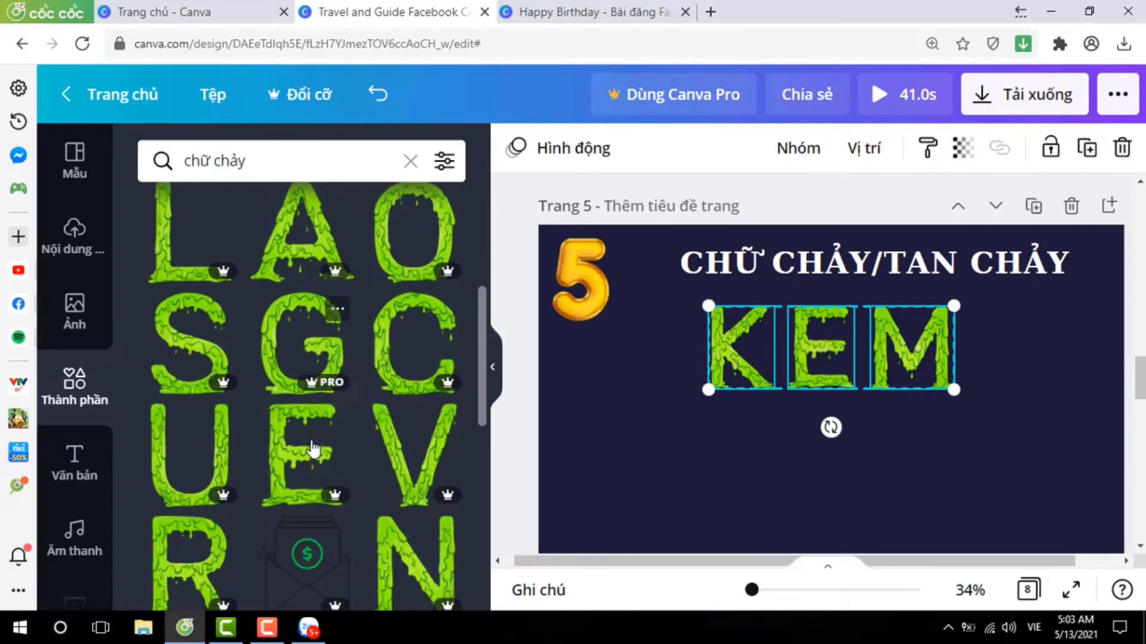
Search the elements for "chữ tan chảy" and look through the melting letter styles for page 5.
left_click(215, 161)
type("tan")
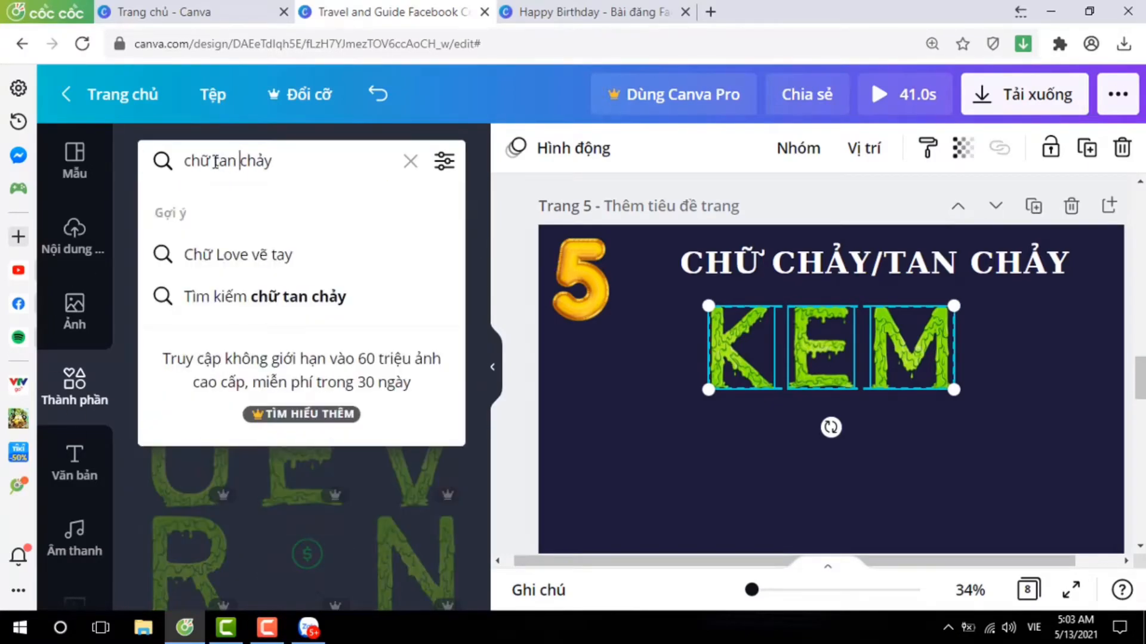
key("Return")
scroll(291, 416, "down", 2)
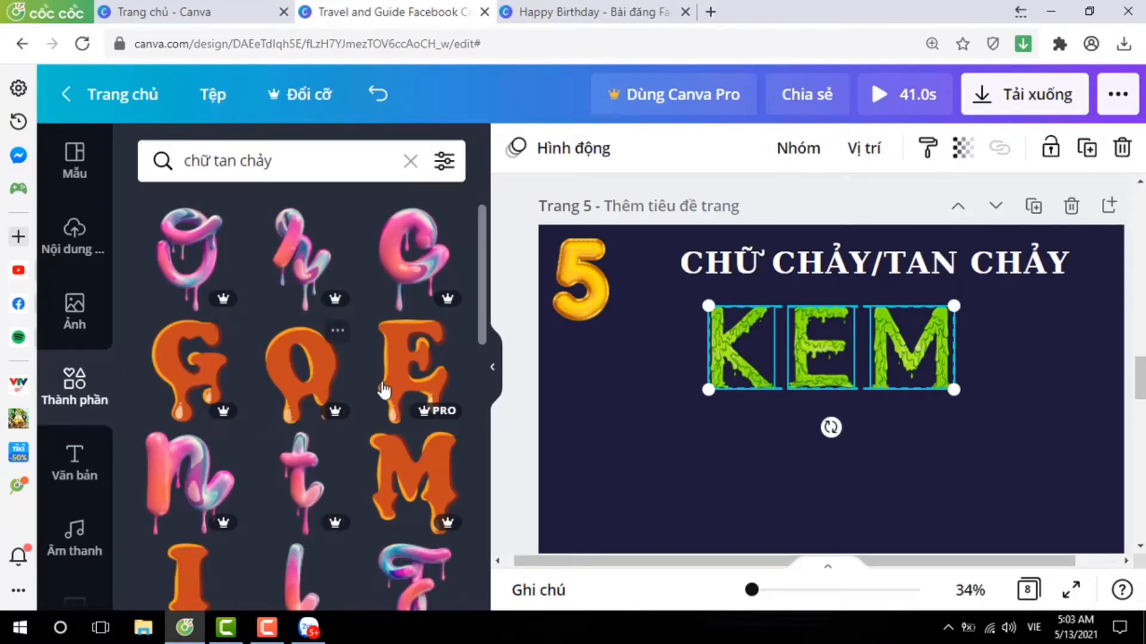
scroll(382, 385, "down", 4)
scroll(386, 502, "down", 5)
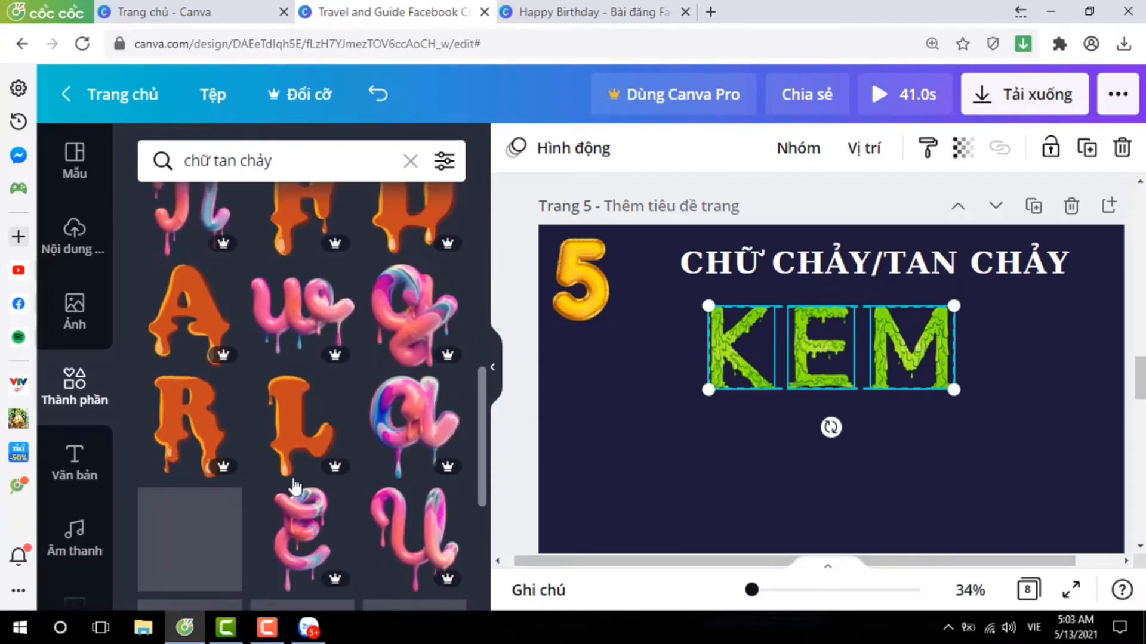
scroll(404, 346, "down", 8)
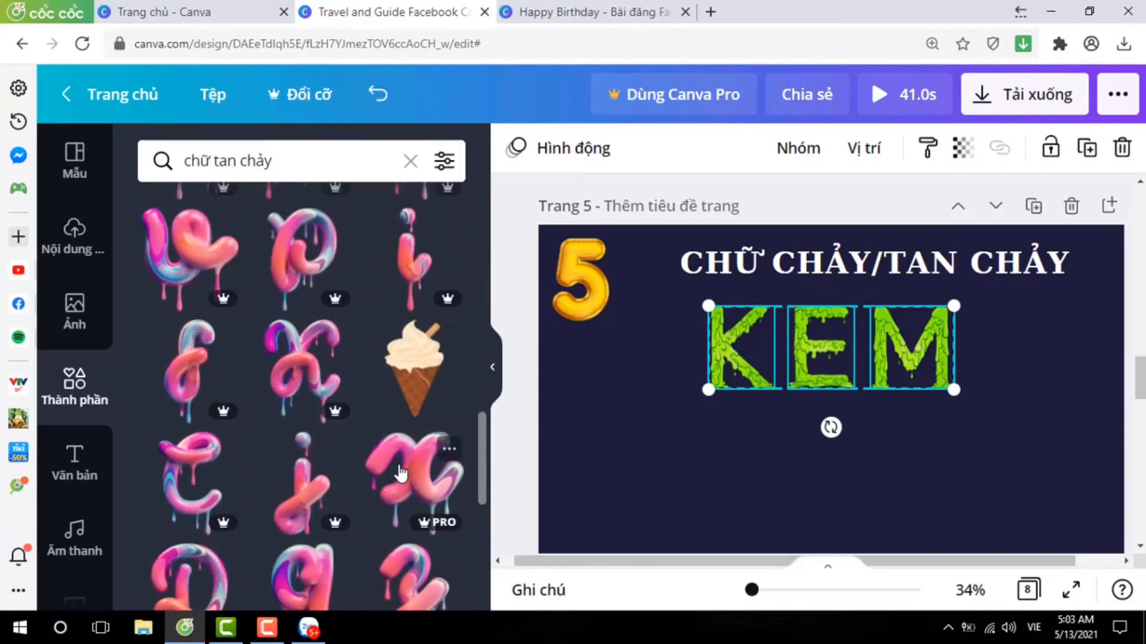
scroll(387, 483, "down", 10)
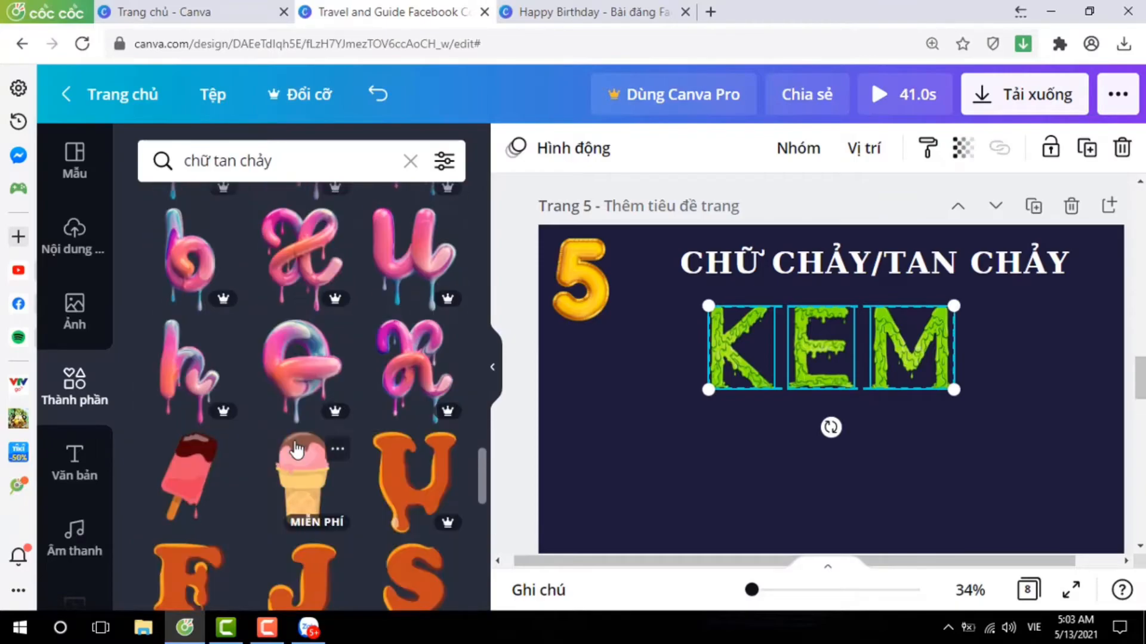
Add the orange melting letters H, O, N, E and Y to page 5.
left_click(320, 479)
scroll(389, 424, "up", 15)
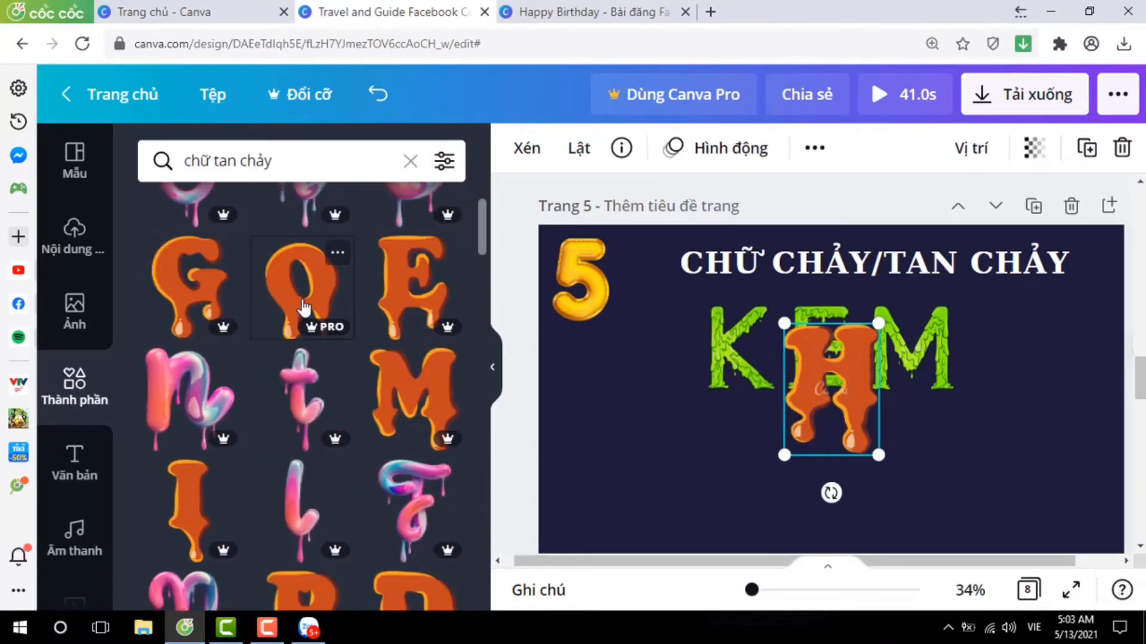
scroll(306, 378, "down", 5)
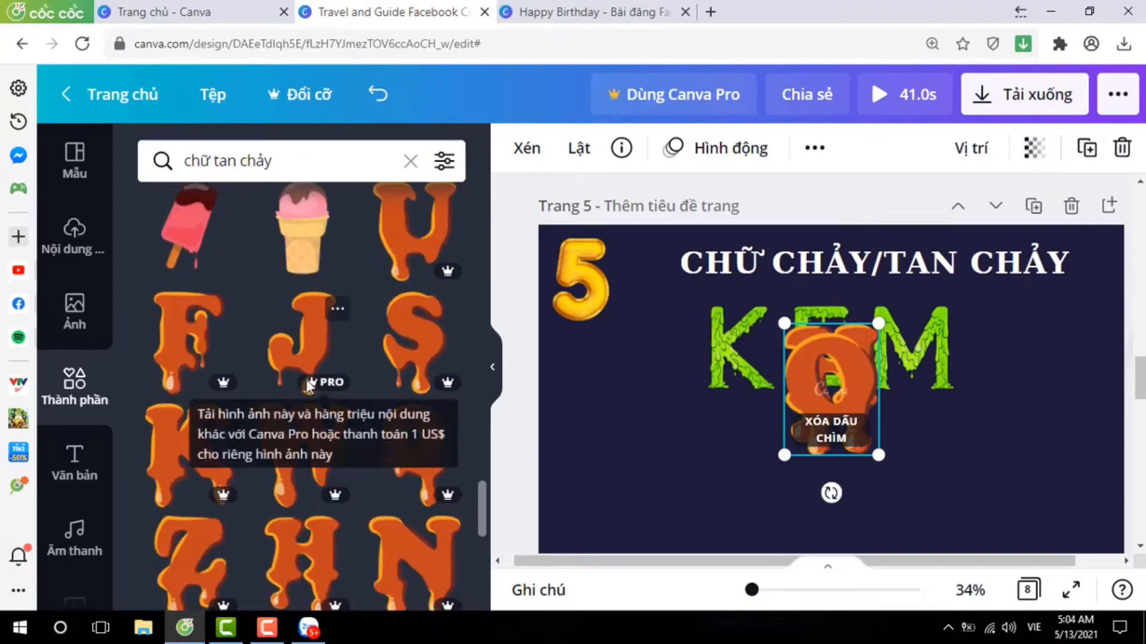
left_click(409, 388)
scroll(334, 417, "down", 4)
scroll(338, 417, "up", 20)
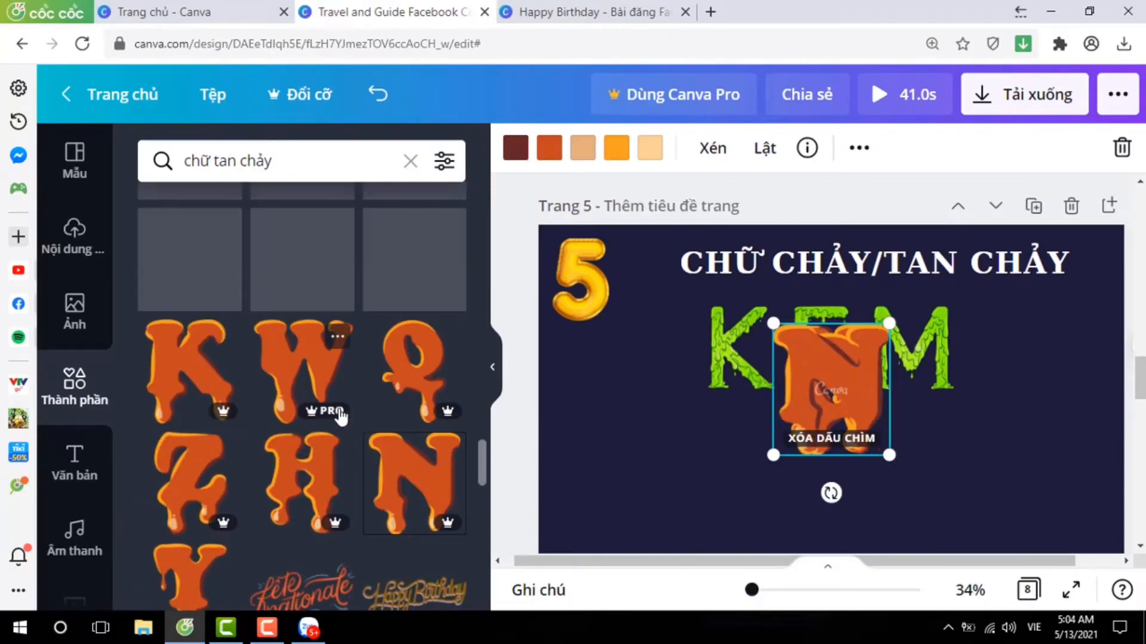
left_click(404, 302)
scroll(310, 358, "down", 10)
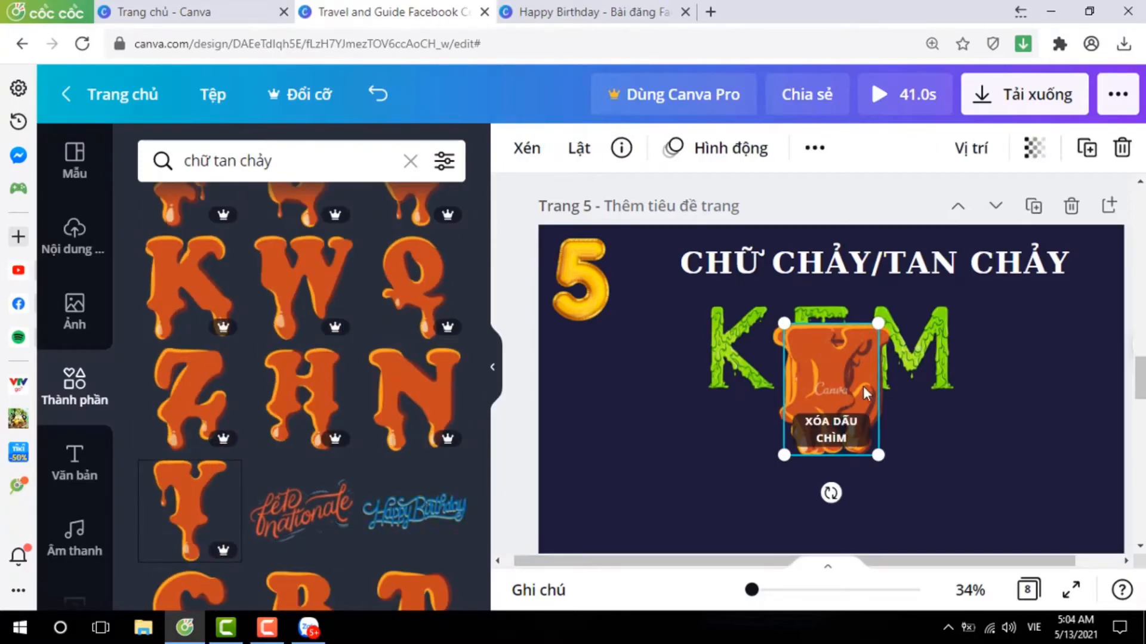
Spread the stacked orange letters into an evenly spaced row spelling HONEY below KEM on page 5.
left_click_drag(920, 401, 922, 403)
left_click_drag(835, 407, 1050, 476)
left_click(703, 467)
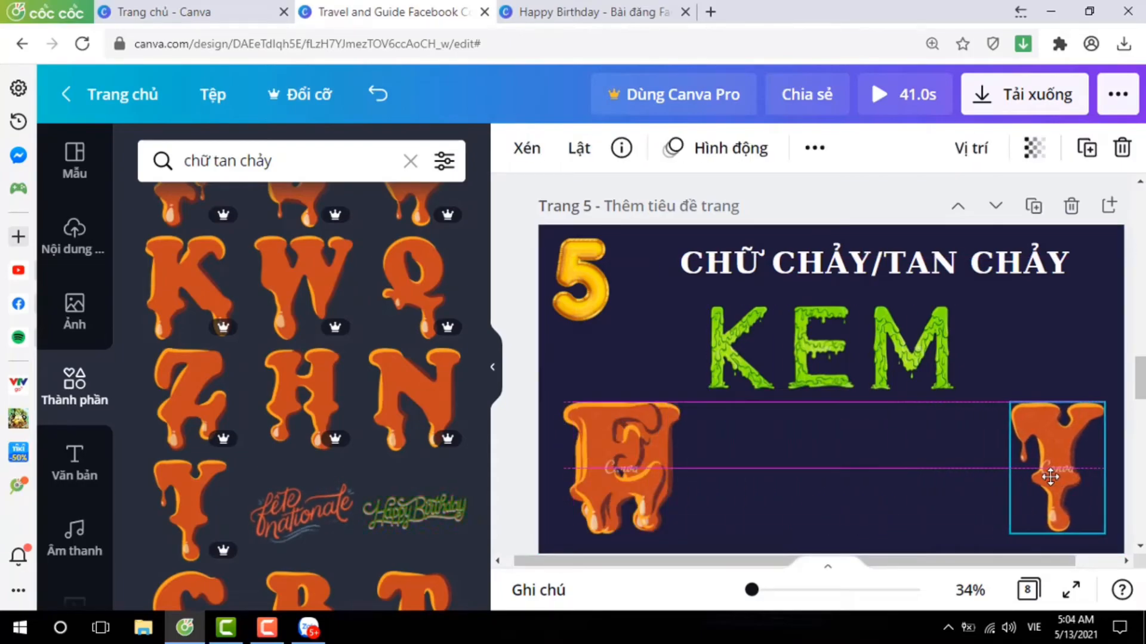
left_click_drag(612, 488, 943, 483)
left_click(614, 488)
left_click_drag(614, 488, 724, 489)
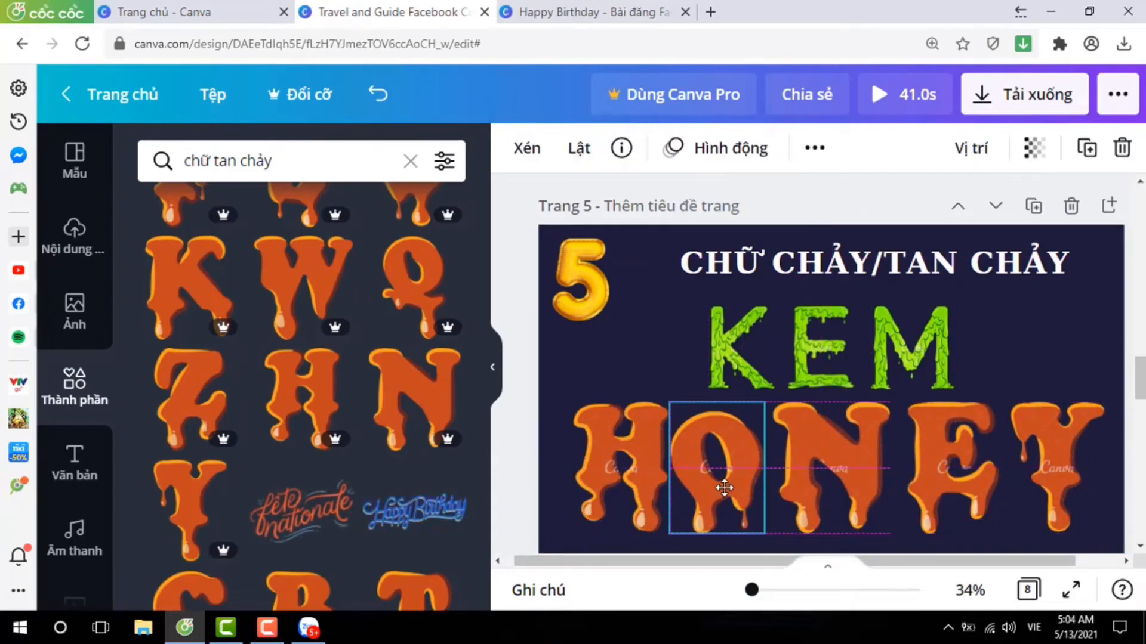
left_click(599, 465)
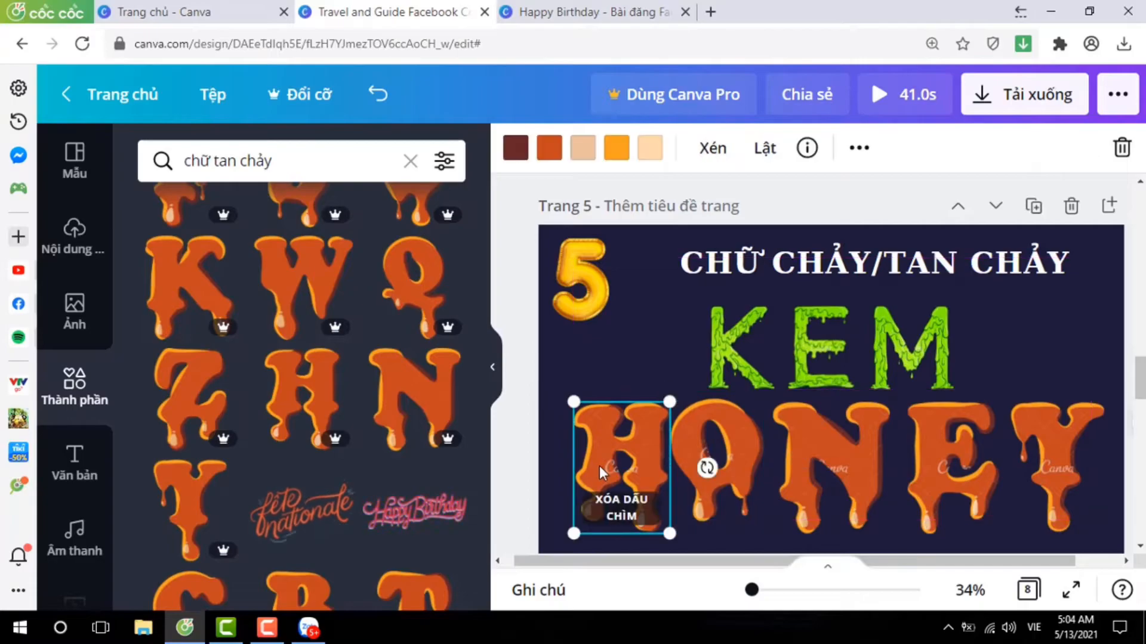
left_click_drag(688, 444, 688, 457)
left_click(997, 358)
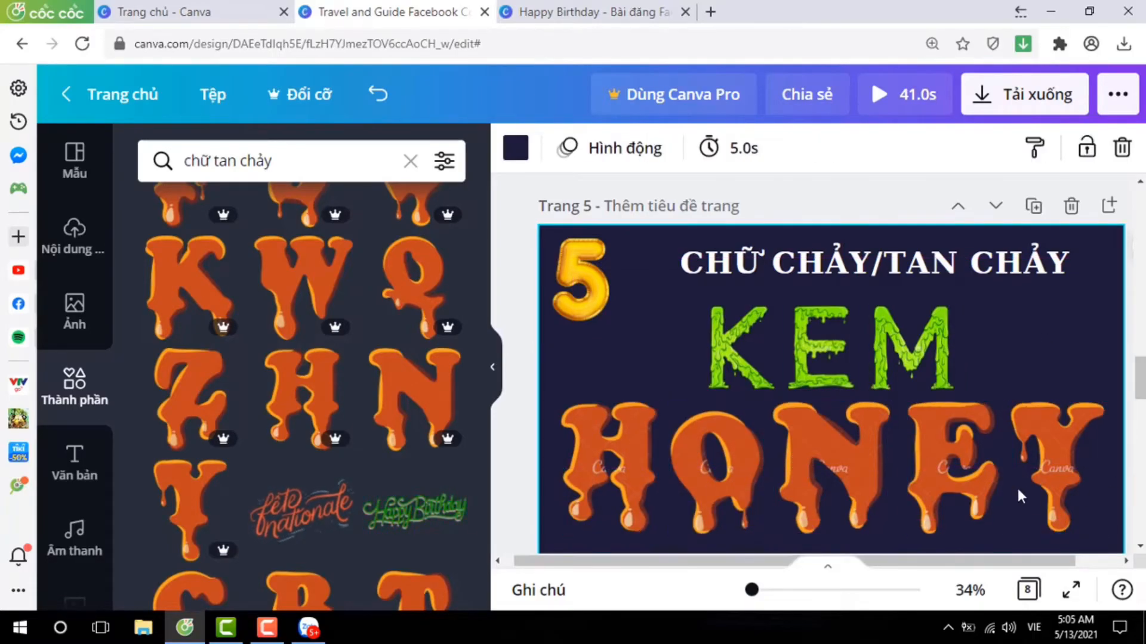
Go to page 6 and search the elements for "chữ bóng bay".
scroll(1015, 449, "down", 5)
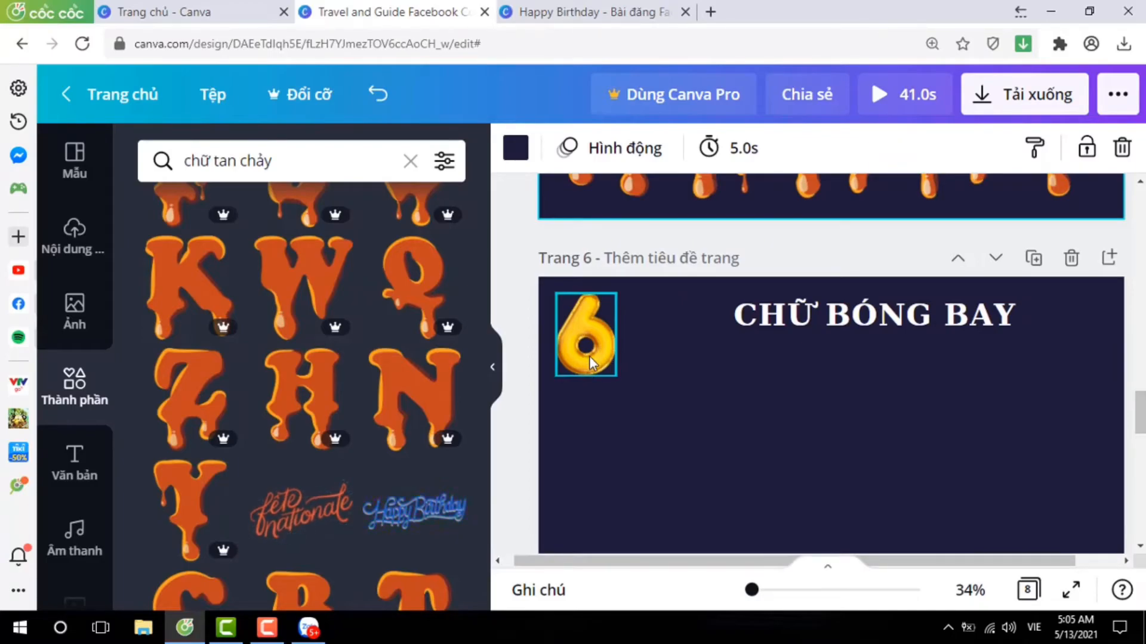
left_click(305, 160)
key("BackSpace")
key("BackSpace")
key("BackSpace")
key("BackSpace")
key("BackSpace")
key("BackSpace")
key("BackSpace")
key("BackSpace")
key("BackSpace")
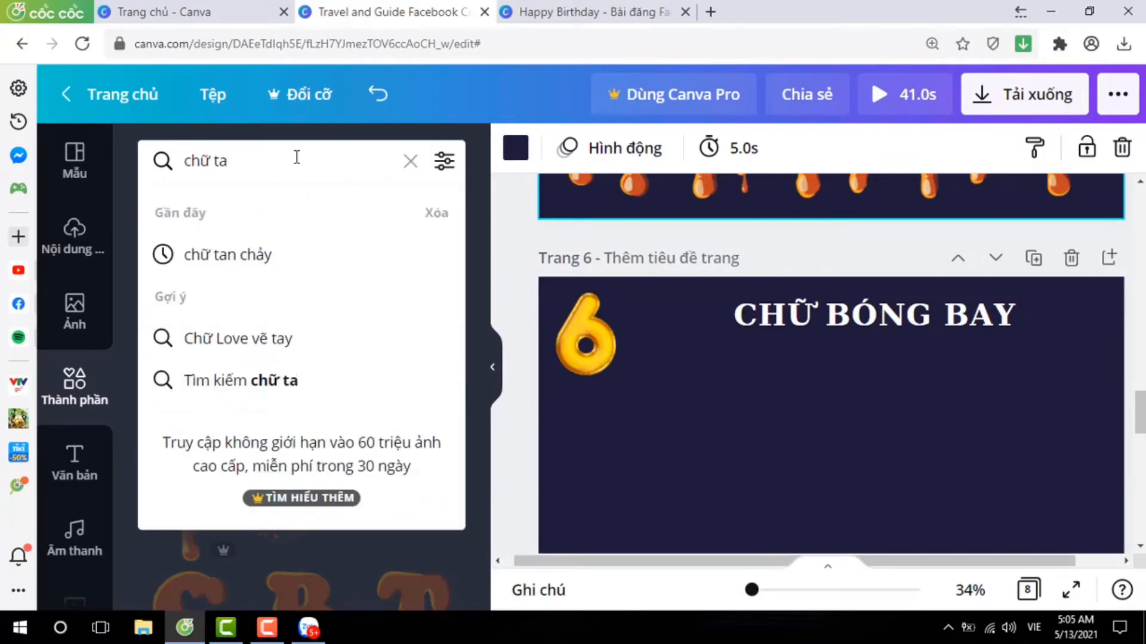
type("bóng b")
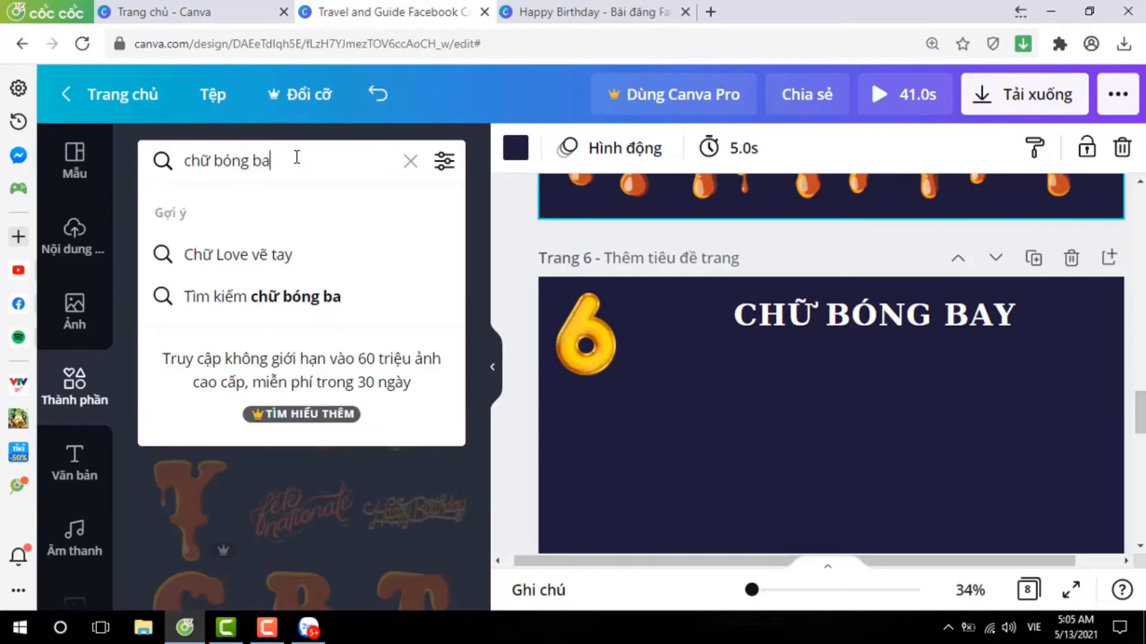
key("Return")
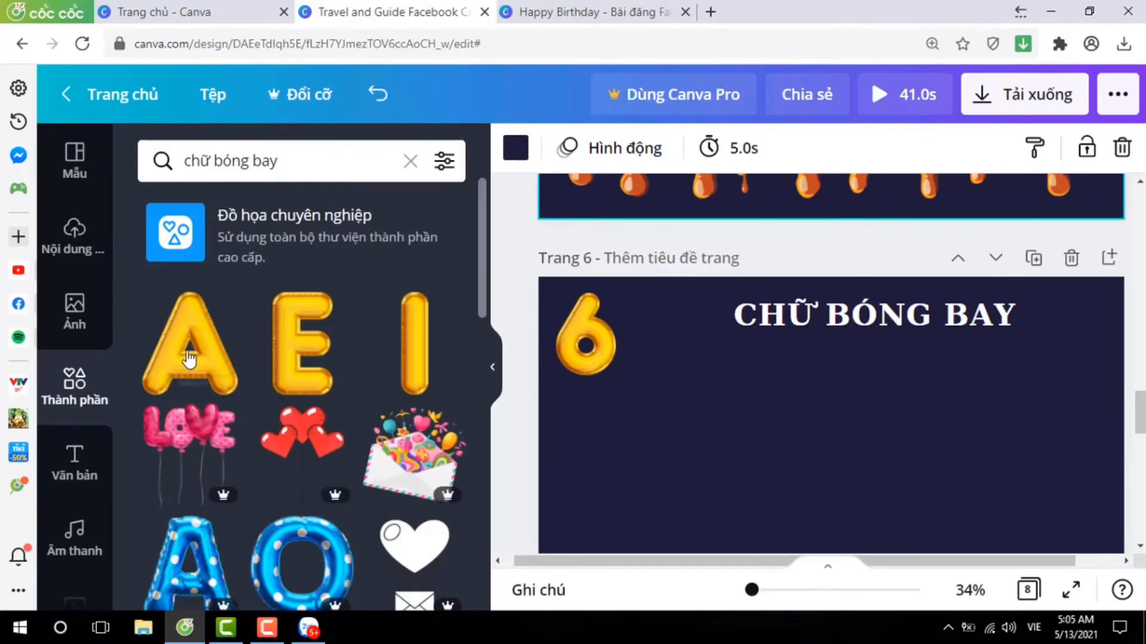
Look through the balloon letter results to compare the available styles for page 6.
scroll(294, 384, "down", 3)
scroll(341, 420, "down", 5)
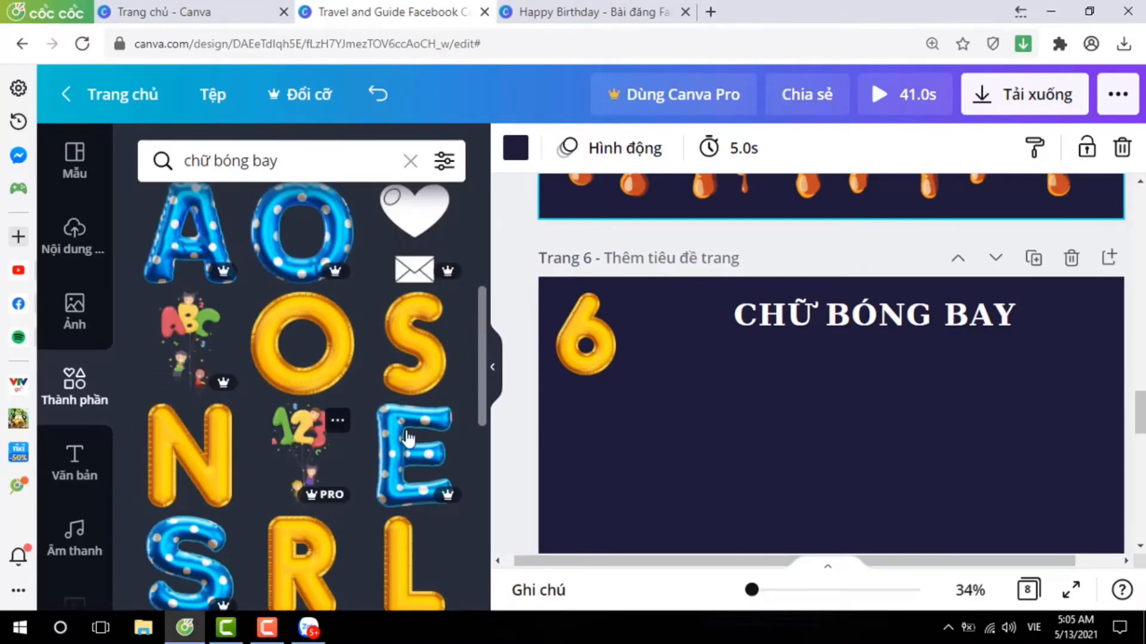
scroll(414, 361, "down", 9)
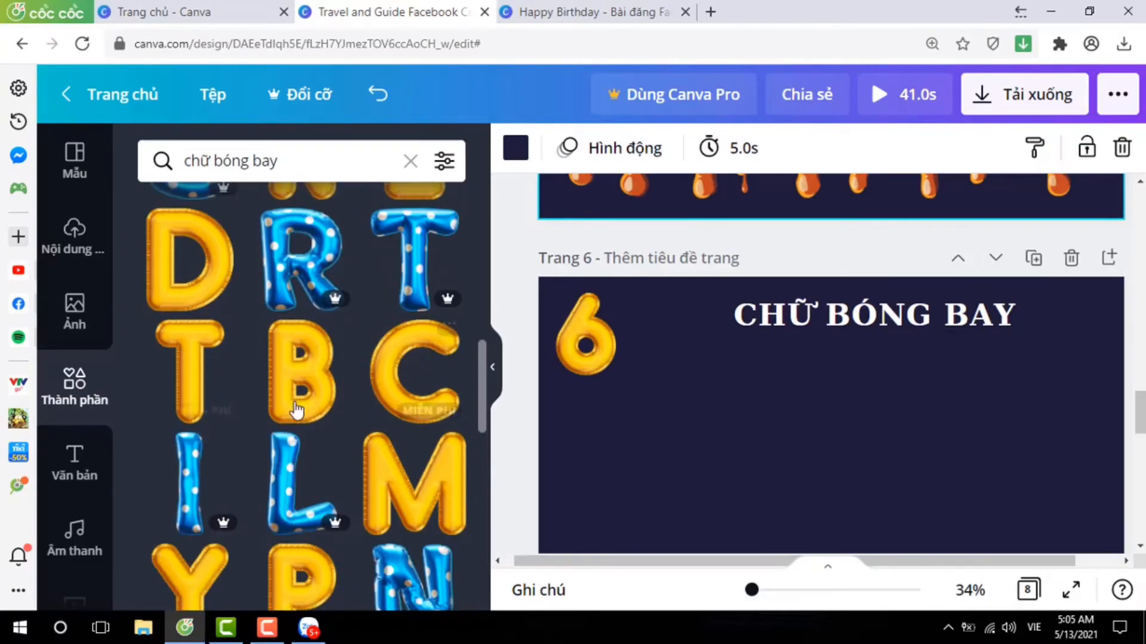
scroll(353, 406, "down", 10)
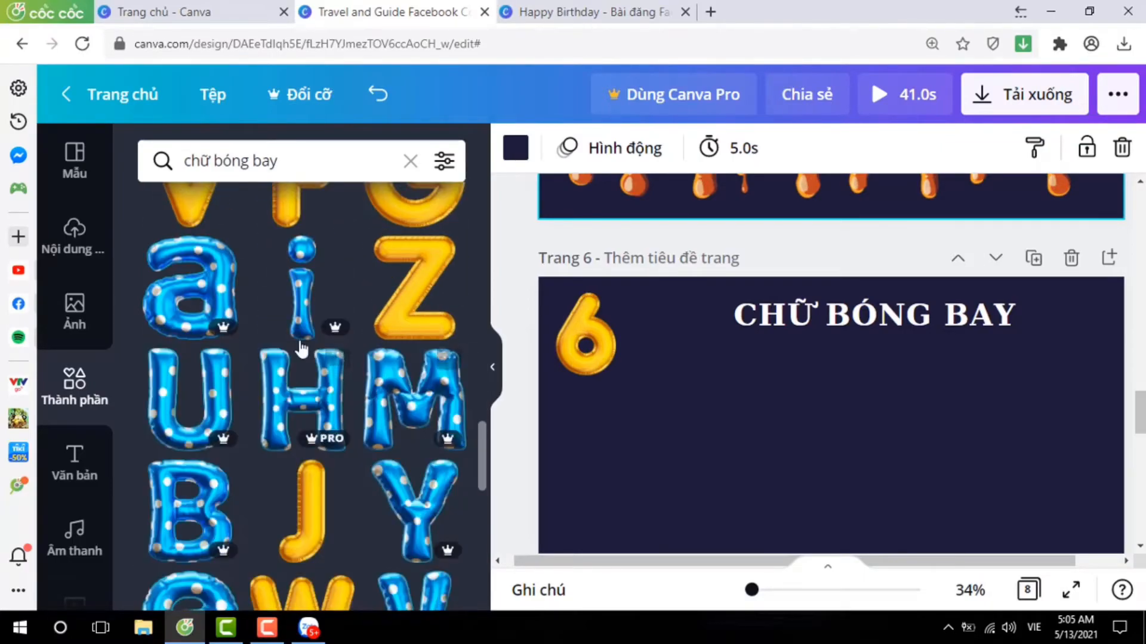
scroll(386, 379, "down", 8)
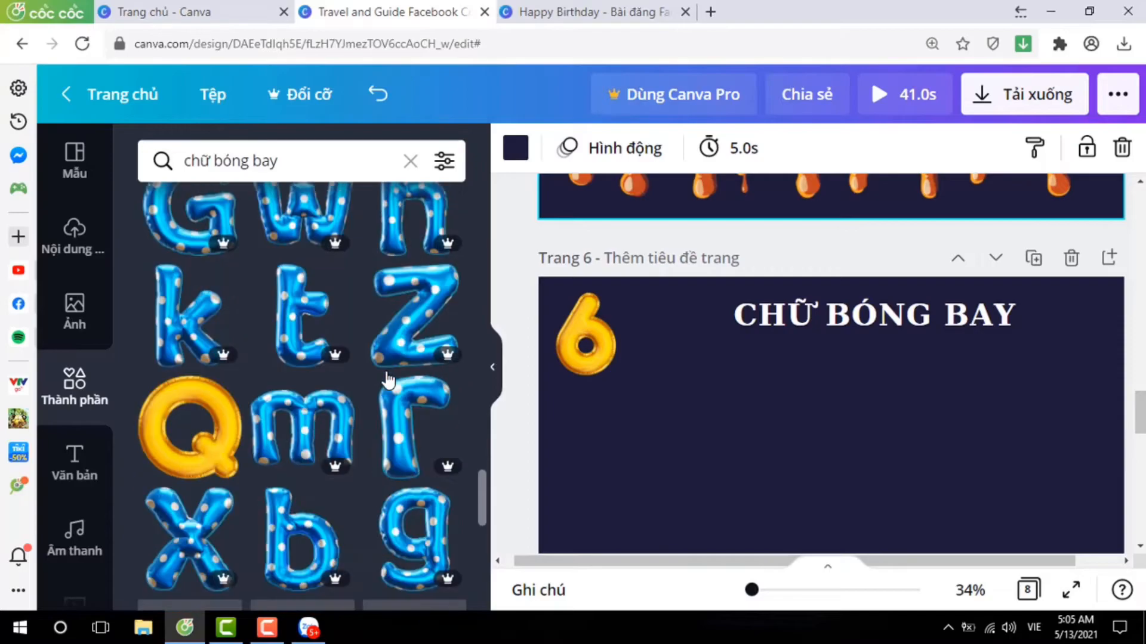
scroll(380, 377, "down", 10)
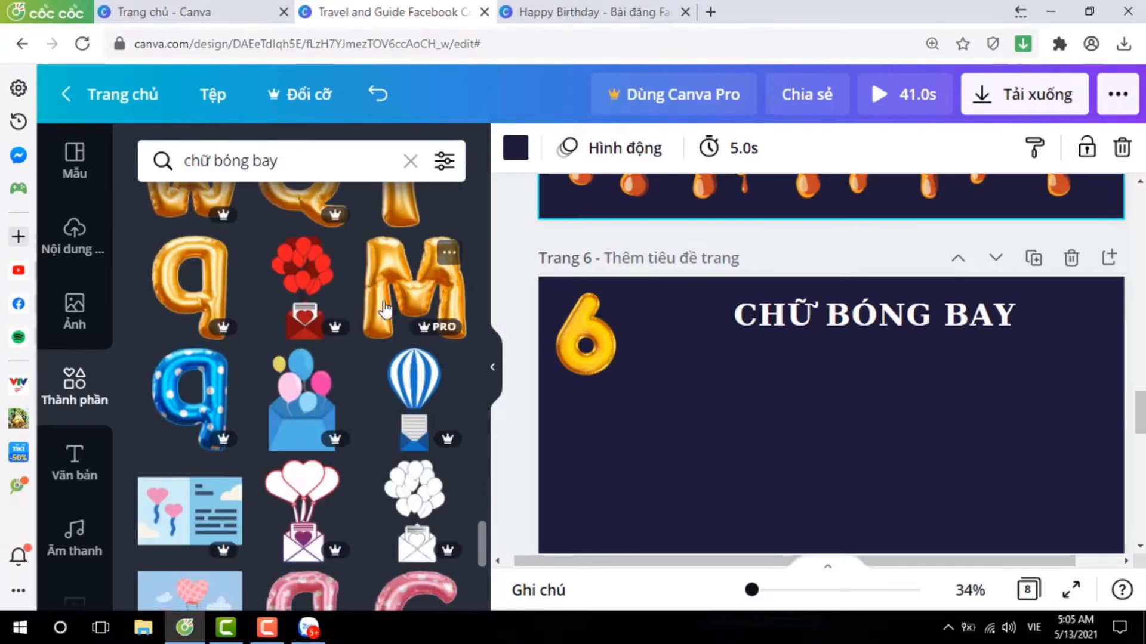
scroll(403, 307, "down", 10)
scroll(421, 311, "down", 10)
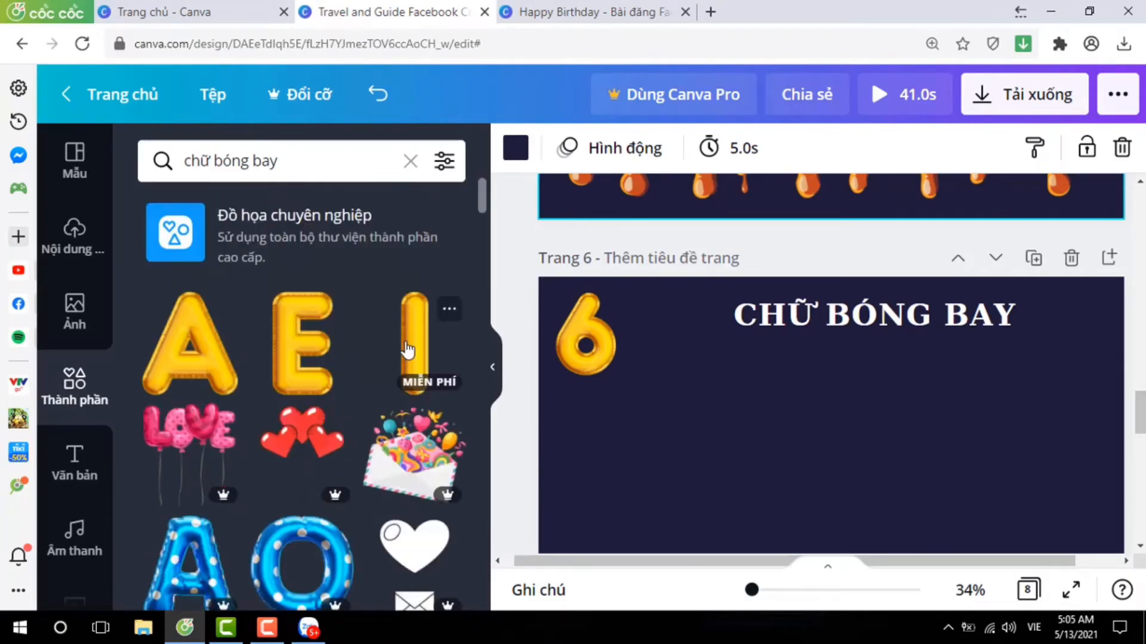
Add the blue polka-dot balloon letters R, I, T, B and H to page 6.
scroll(382, 351, "down", 3)
scroll(356, 351, "down", 5)
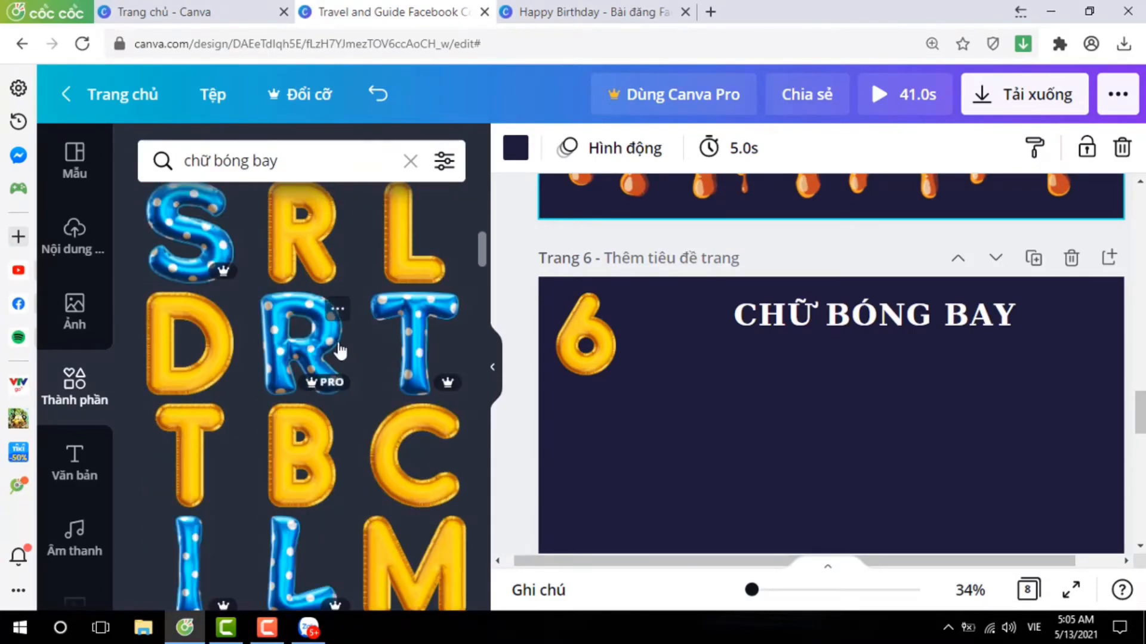
left_click(308, 346)
left_click(203, 546)
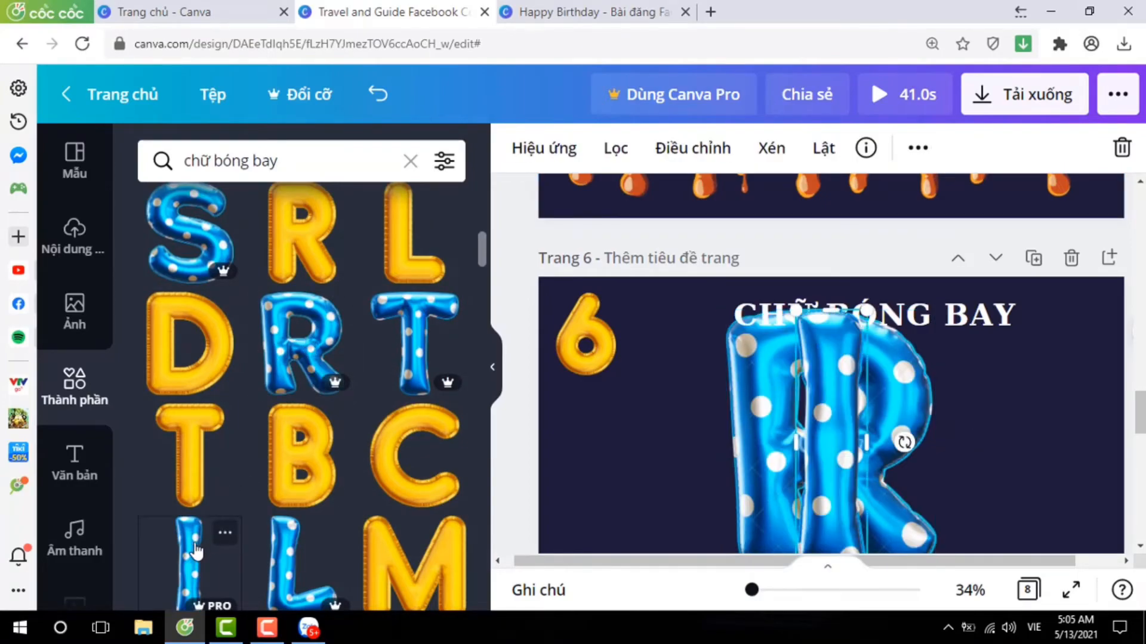
scroll(307, 373, "up", 10)
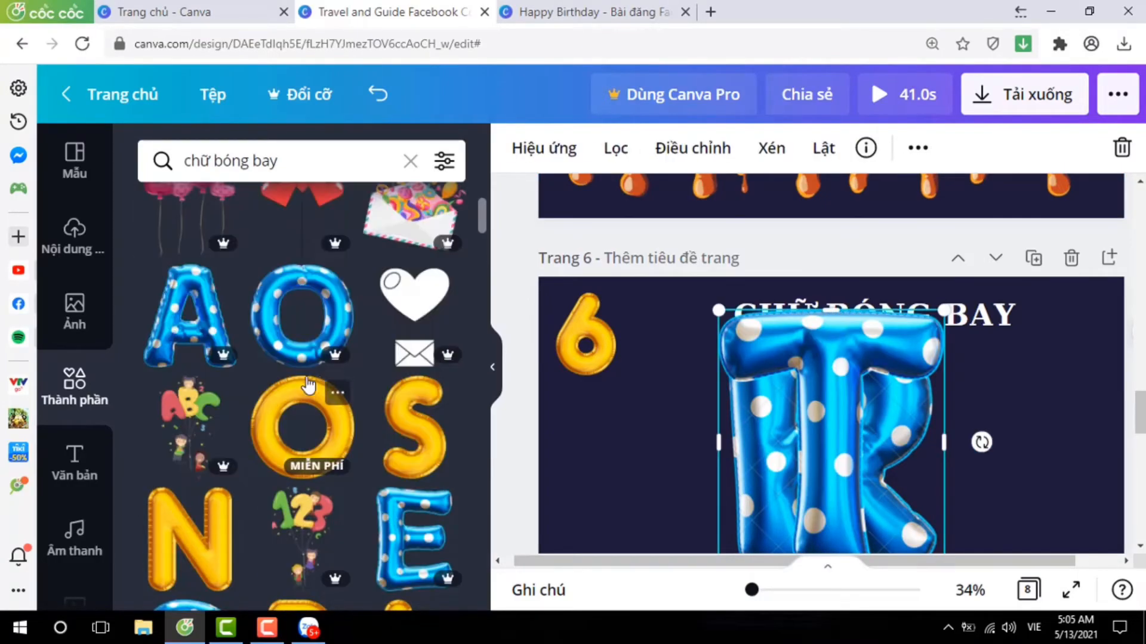
scroll(308, 376, "down", 6)
scroll(309, 385, "down", 5)
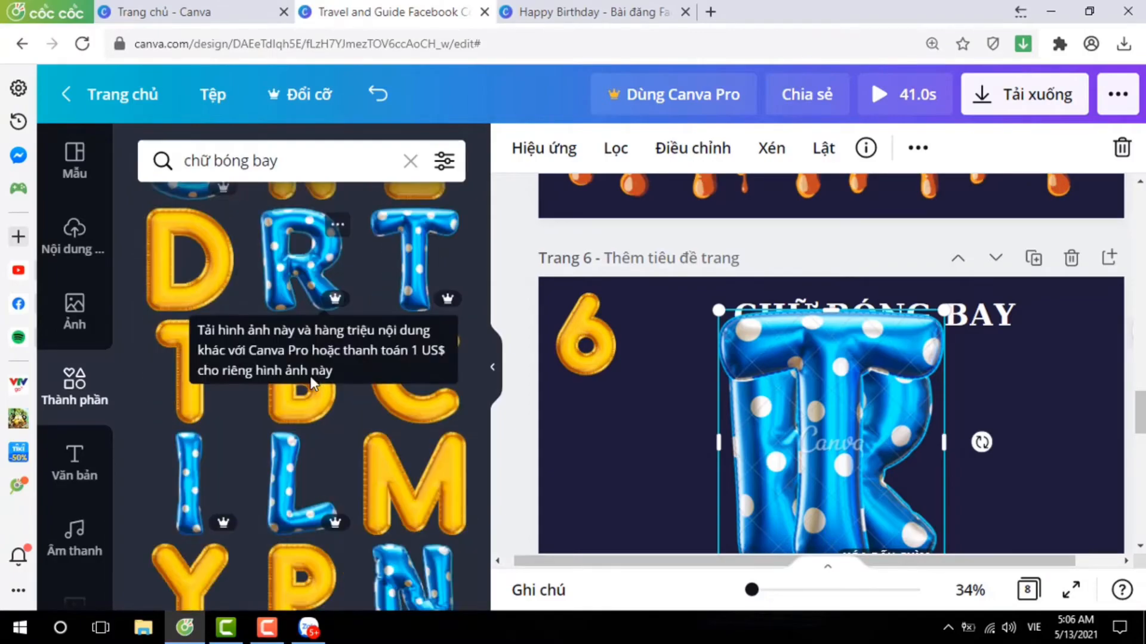
scroll(250, 426, "down", 12)
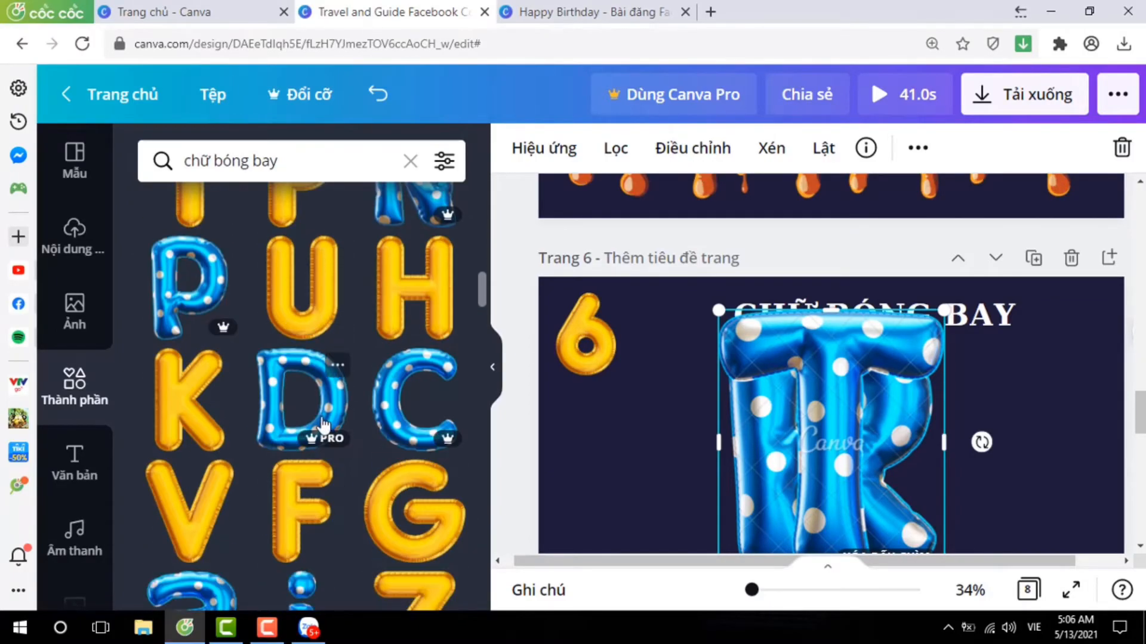
left_click(210, 421)
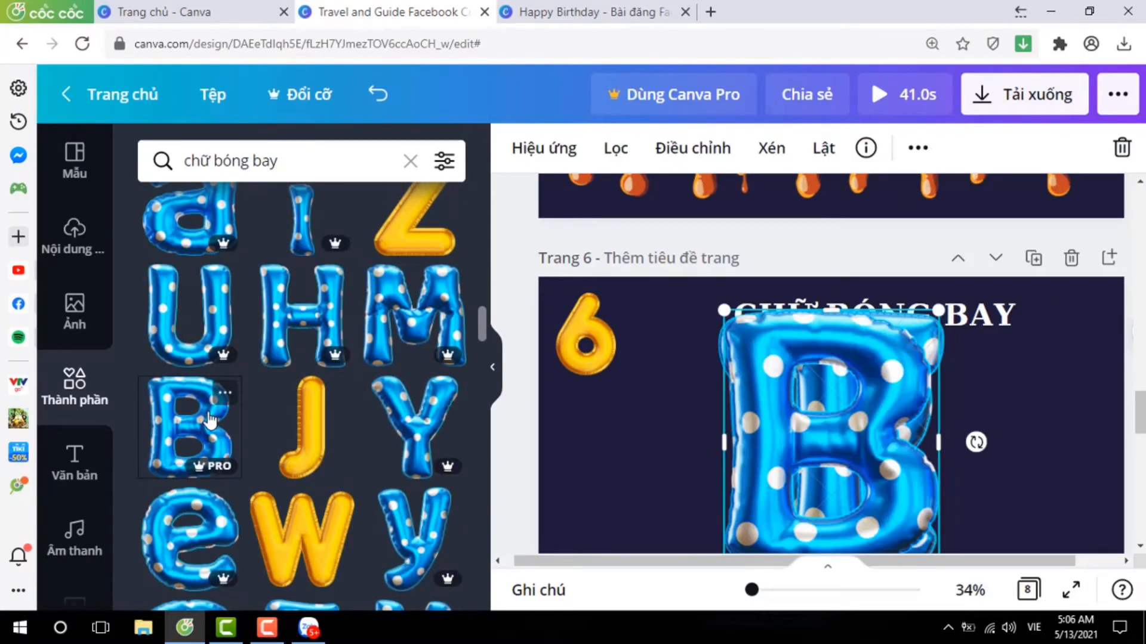
left_click(296, 348)
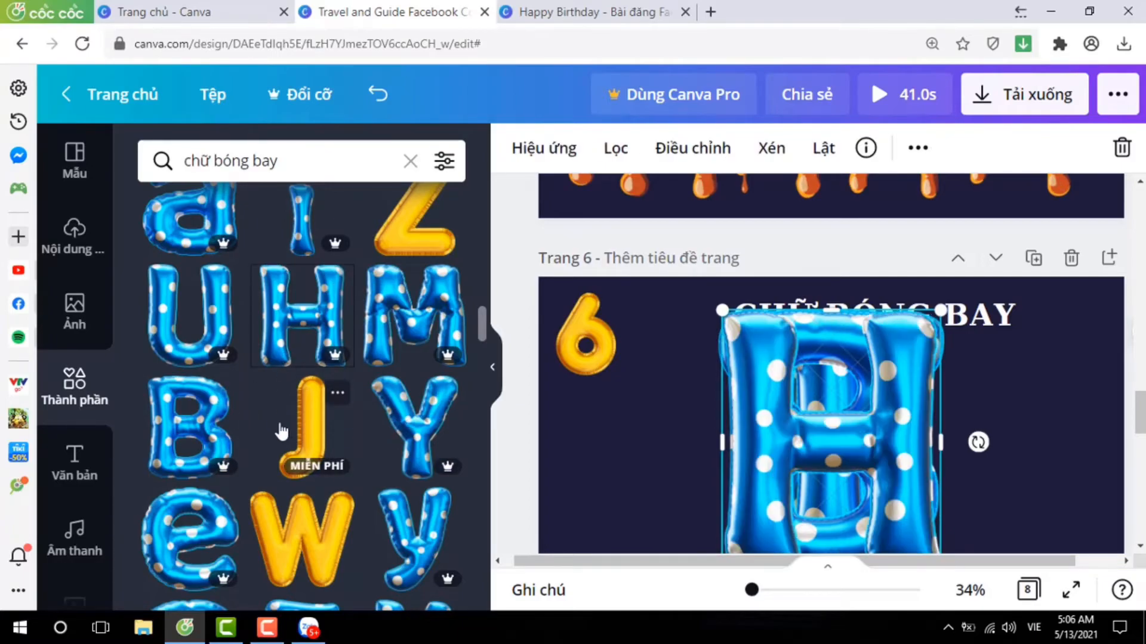
Search the elements for "chữ bóng bay D" and add the blue polka-dot capital D to page 6.
scroll(281, 425, "down", 15)
scroll(286, 418, "down", 15)
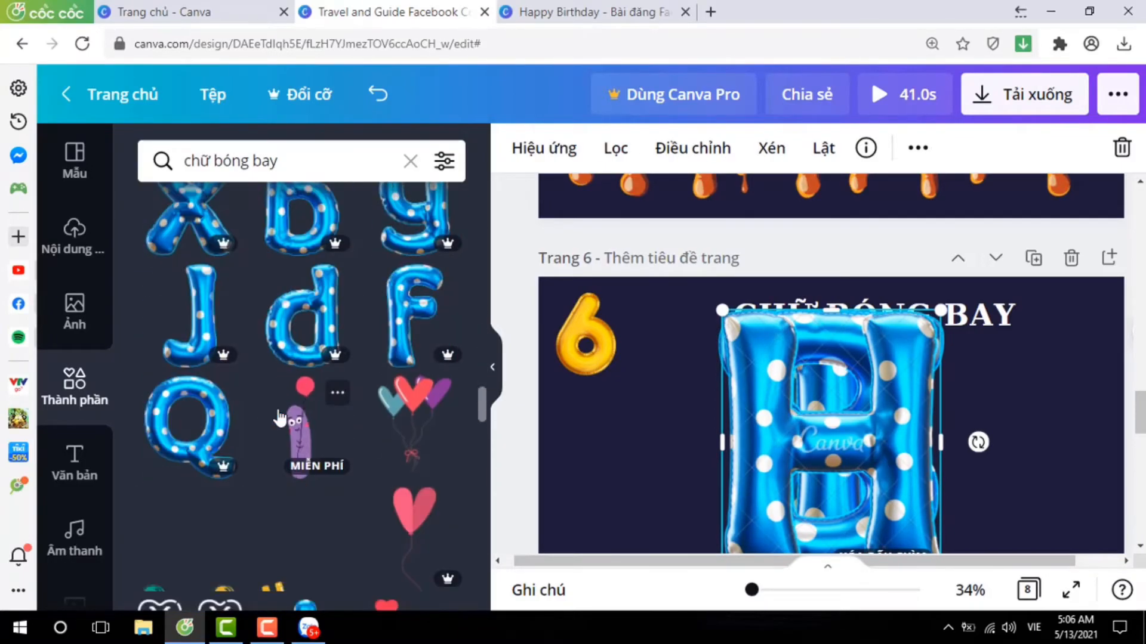
left_click(321, 169)
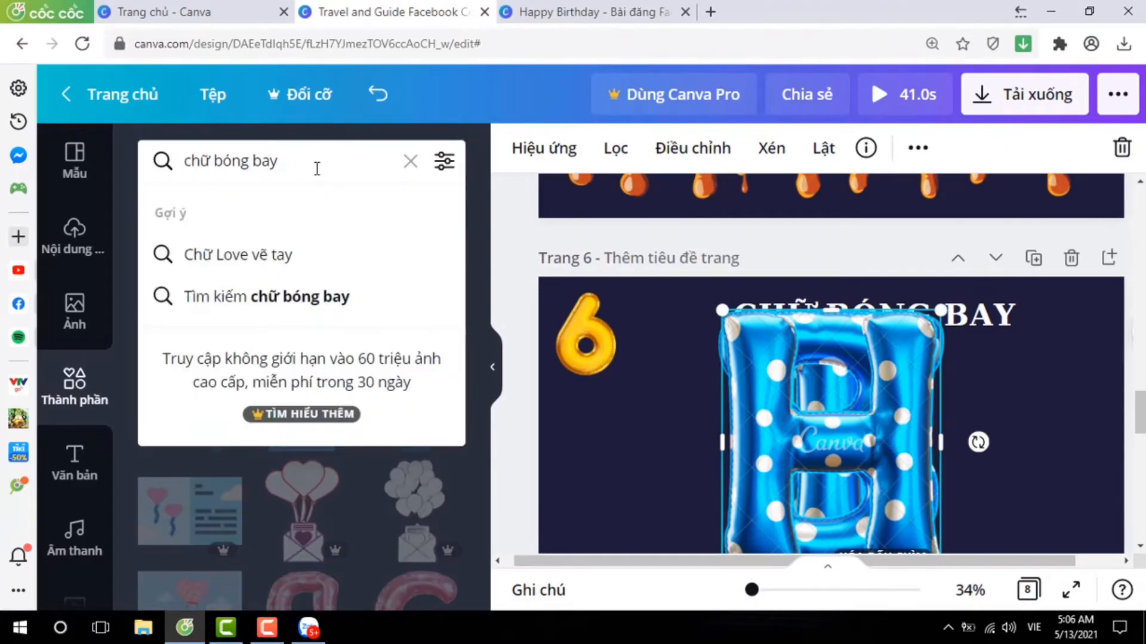
type("D")
key("Return")
left_click(192, 440)
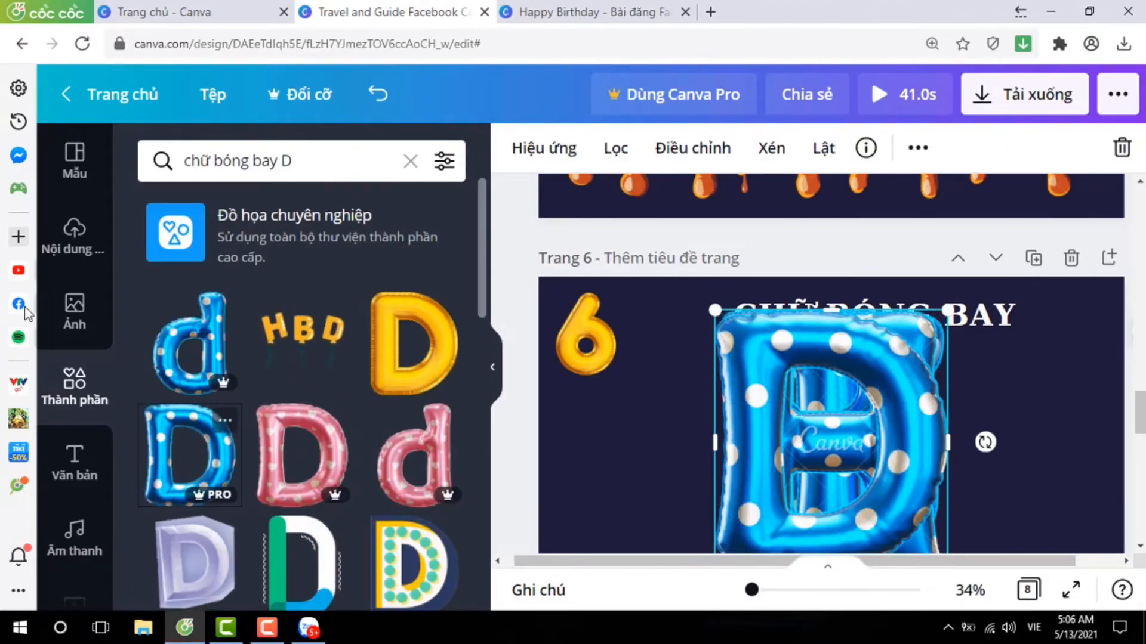
Search the elements for "chữ bóng bay A" and add the blue polka-dot capital A to page 6.
left_click(319, 162)
key("BackSpace")
type("A")
key("Return")
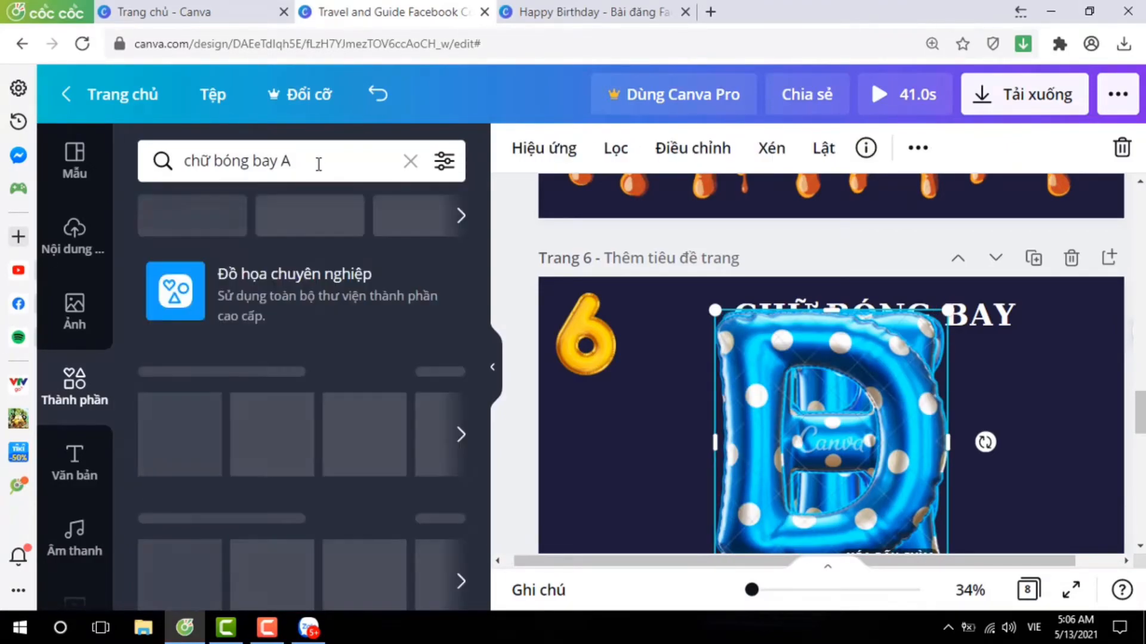
left_click(307, 295)
Search the elements for "chữ bóng bay Y" and add the blue polka-dot capital Y to page 6.
left_click(337, 160)
key("BackSpace")
type("Y")
key("Return")
left_click(302, 341)
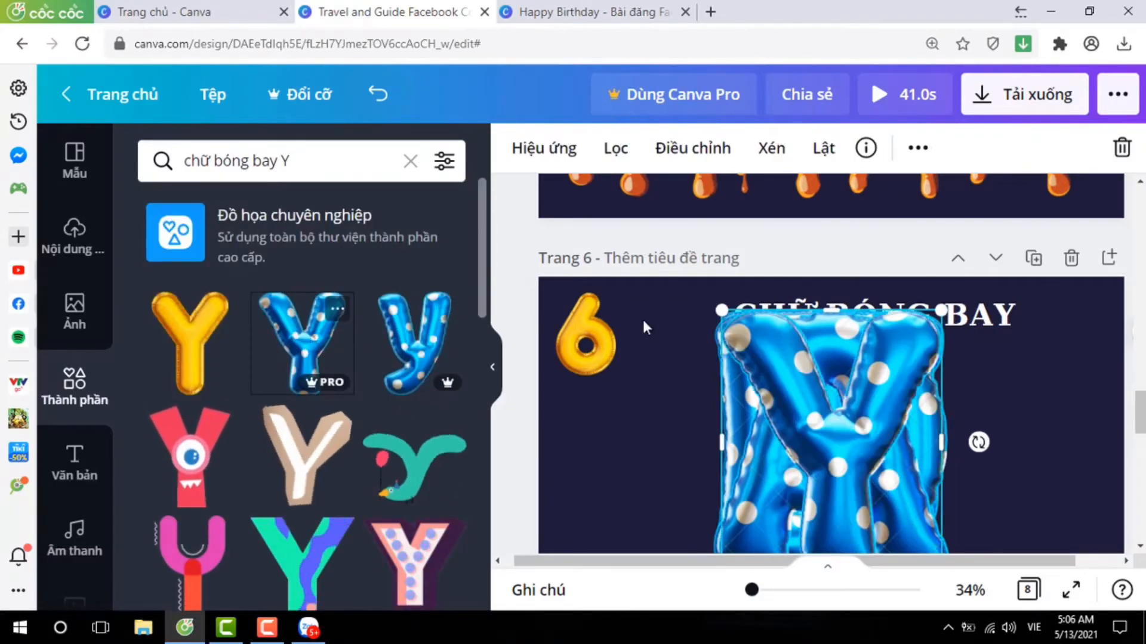
Shrink the stacked blue balloon letters together on page 6 and place the Y near the page's right edge.
left_click_drag(688, 396, 1014, 466)
left_click_drag(719, 311, 839, 452)
left_click_drag(902, 488, 1046, 398)
scroll(839, 392, "down", 1)
left_click(722, 411)
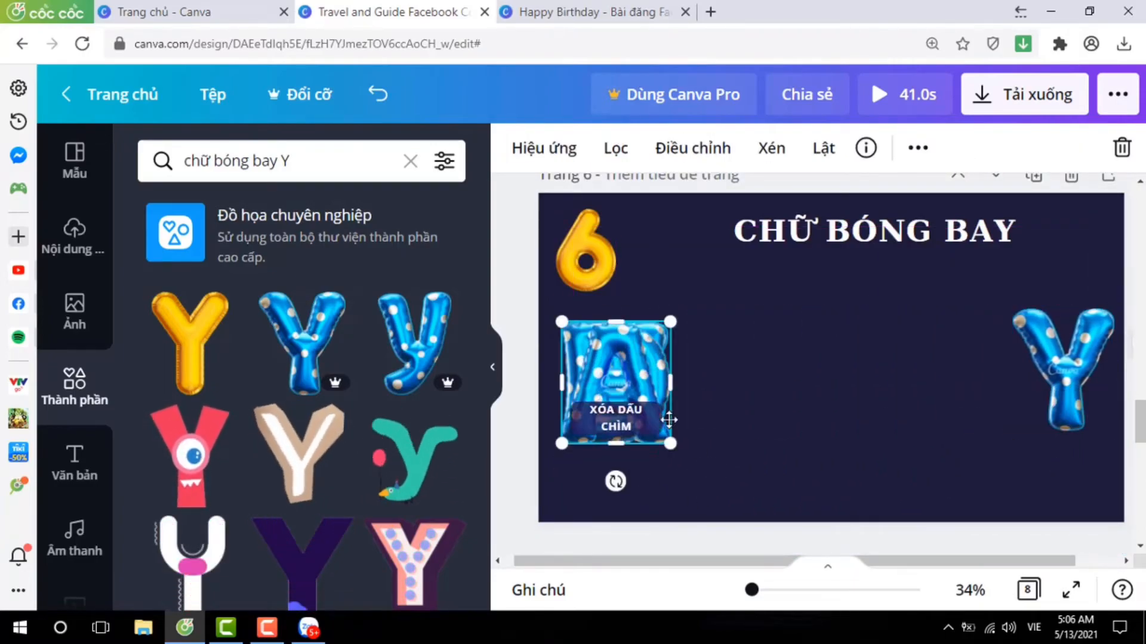
Line up the balloon letters T, H, D and A in front of the Y and set the B aside below the row.
left_click_drag(614, 432, 951, 407)
left_click_drag(588, 435, 824, 425)
left_click_drag(597, 412, 731, 410)
left_click_drag(958, 389, 967, 388)
left_click_drag(805, 409, 829, 409)
left_click_drag(745, 406, 769, 406)
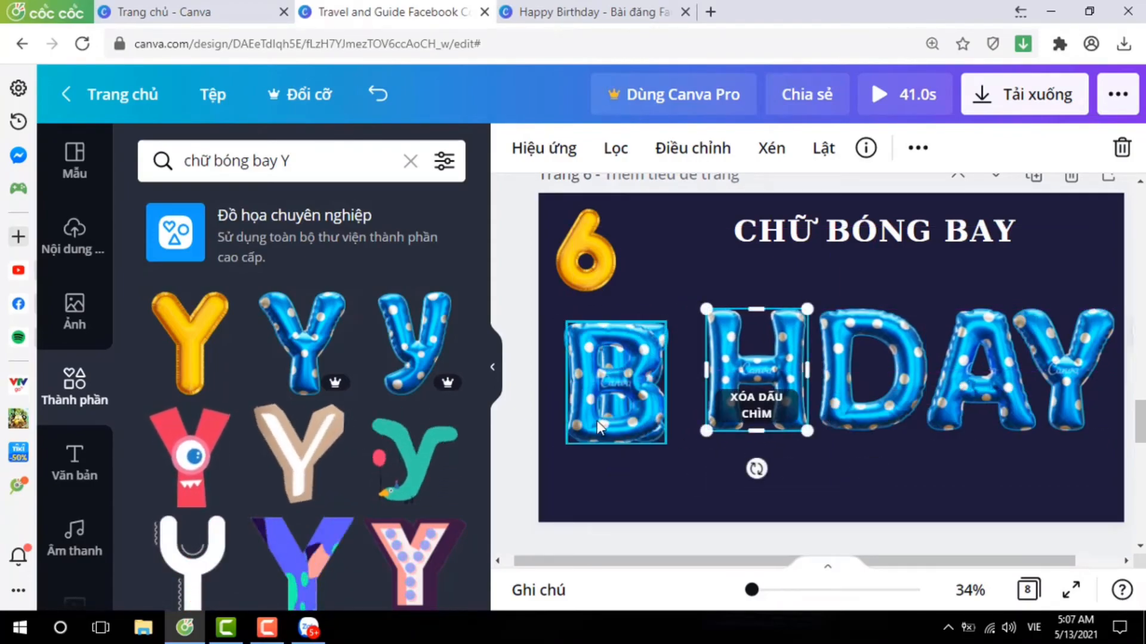
left_click_drag(608, 416, 580, 495)
left_click_drag(611, 366, 645, 355)
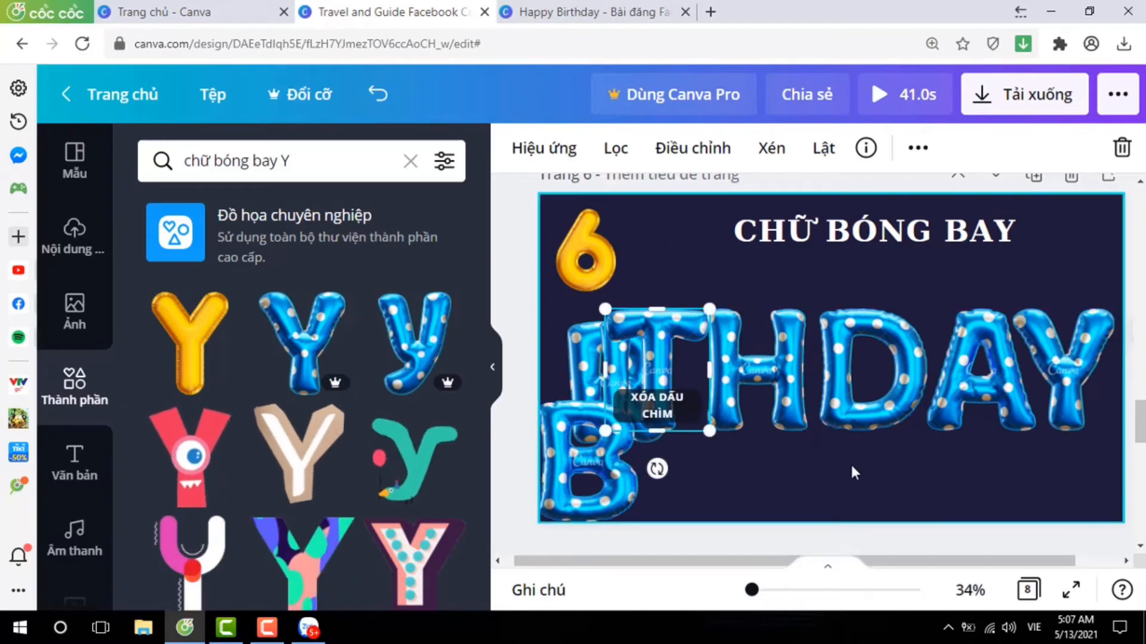
Scale all eight balloon letters down together and put the B at the start of the row, before I, R and T.
left_click_drag(549, 343, 1044, 443)
left_click_drag(539, 310, 625, 341)
left_click(828, 491)
left_click_drag(686, 495, 603, 435)
left_click_drag(683, 435, 689, 385)
left_click_drag(544, 333, 607, 355)
left_click_drag(747, 425, 737, 383)
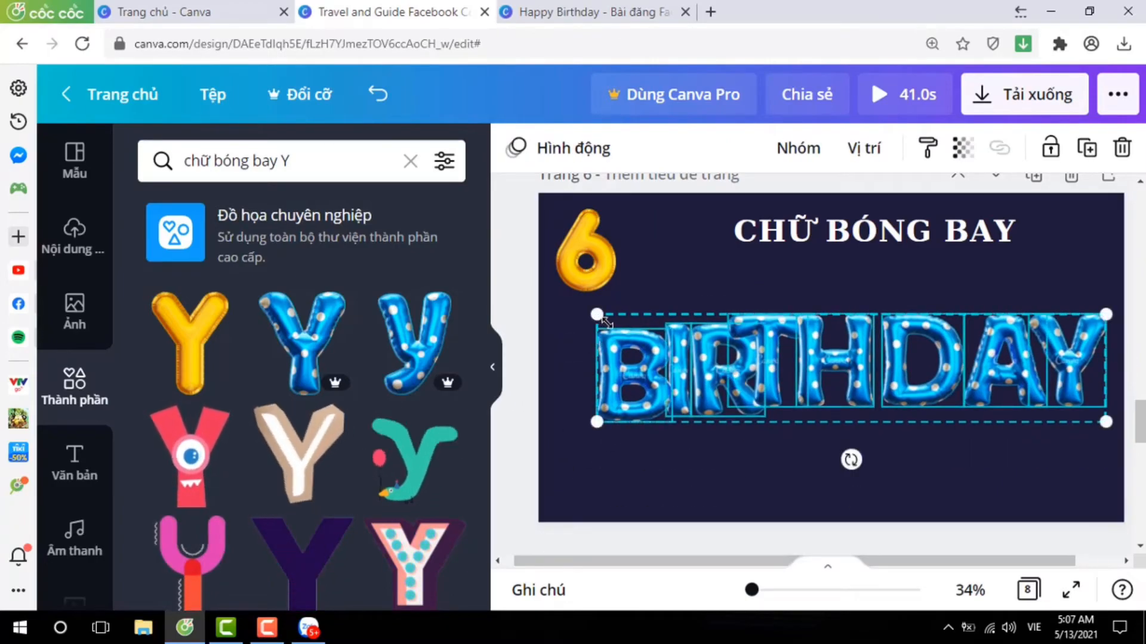
left_click_drag(603, 320, 622, 324)
Spread out the balloon letters B, I, R and T so the row reads BIRTHDAY without overlaps.
left_click(591, 457)
left_click_drag(643, 406, 582, 392)
left_click_drag(688, 406, 639, 398)
left_click_drag(731, 400, 689, 393)
left_click(787, 438)
left_click_drag(778, 395, 766, 394)
left_click(808, 471)
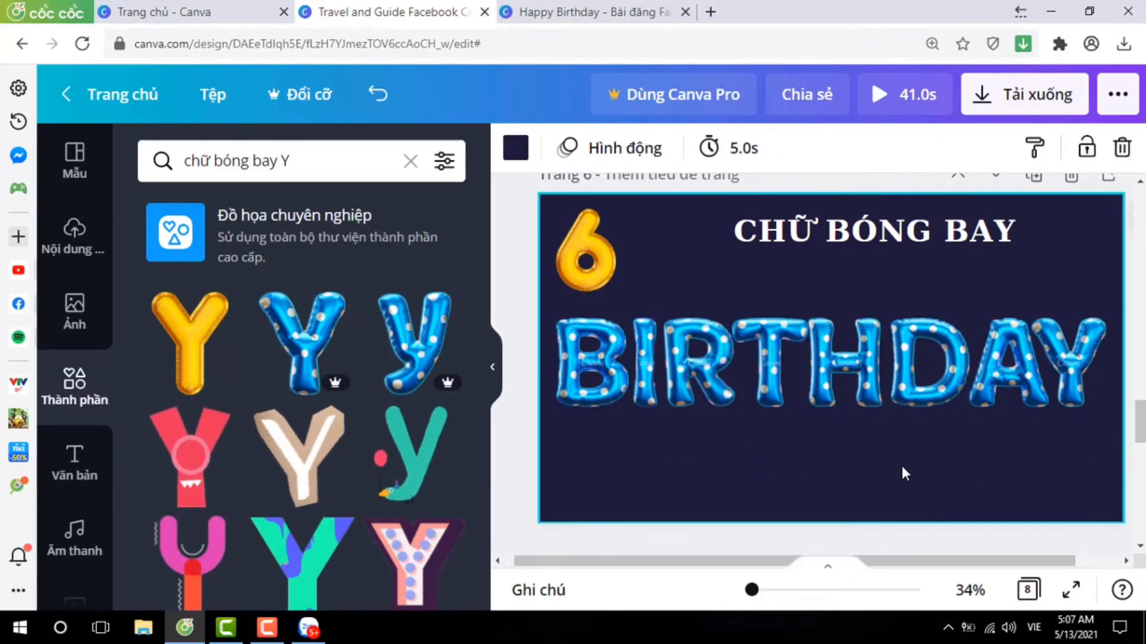
Search the elements for "letter sticker" and add the beige paper-cut Y and the photo-textured U to page 7.
scroll(900, 463, "down", 5)
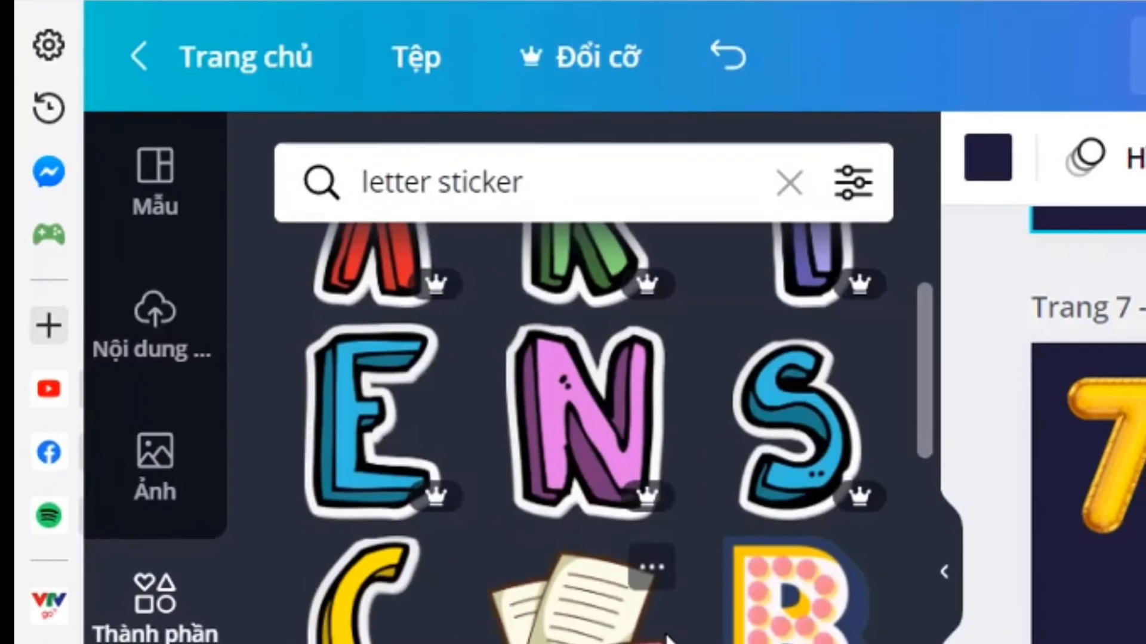
scroll(346, 404, "down", 5)
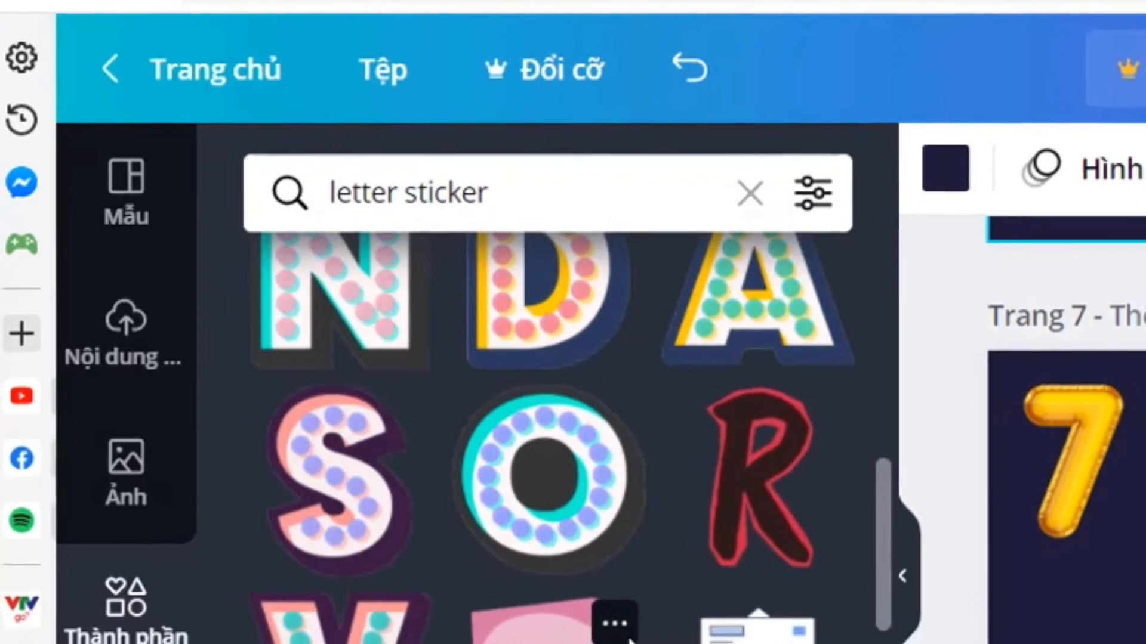
scroll(629, 640, "down", 10)
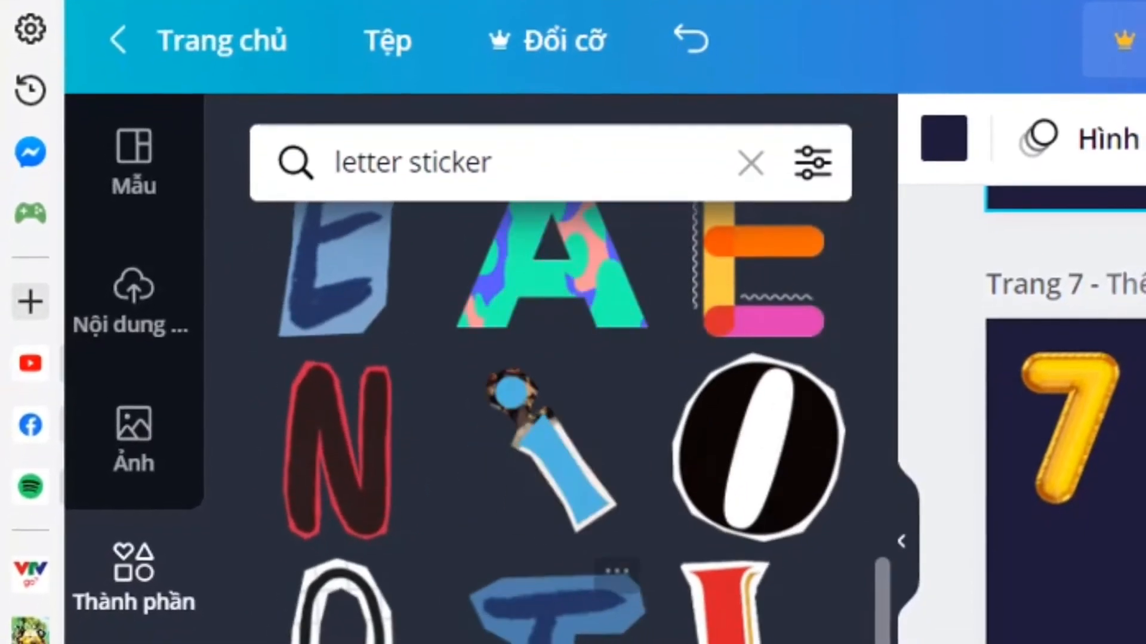
scroll(775, 638, "down", 15)
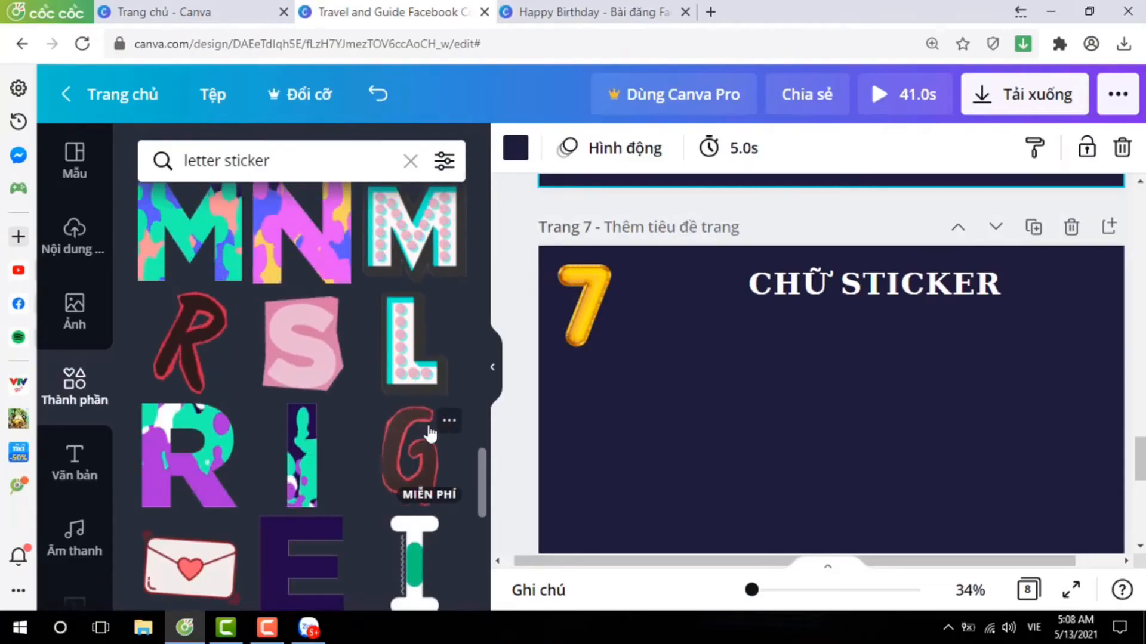
scroll(429, 434, "down", 12)
scroll(285, 463, "down", 15)
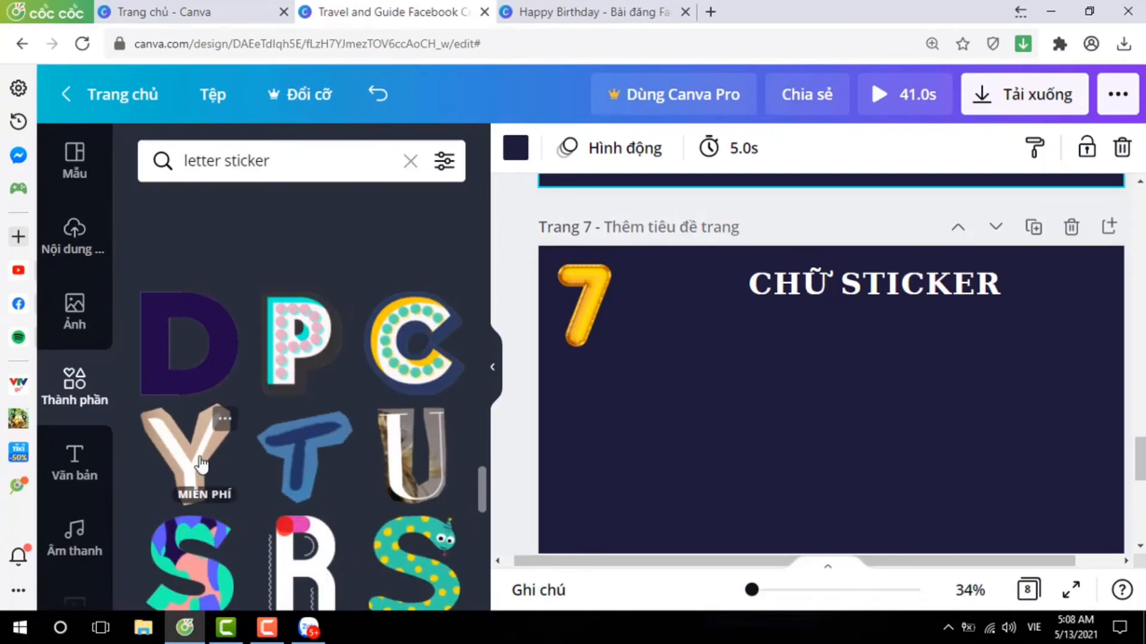
left_click(207, 470)
left_click(410, 447)
Add the green-and-blue striped m and the dotted pink-and-purple Y stickers to page 7.
scroll(382, 430, "down", 5)
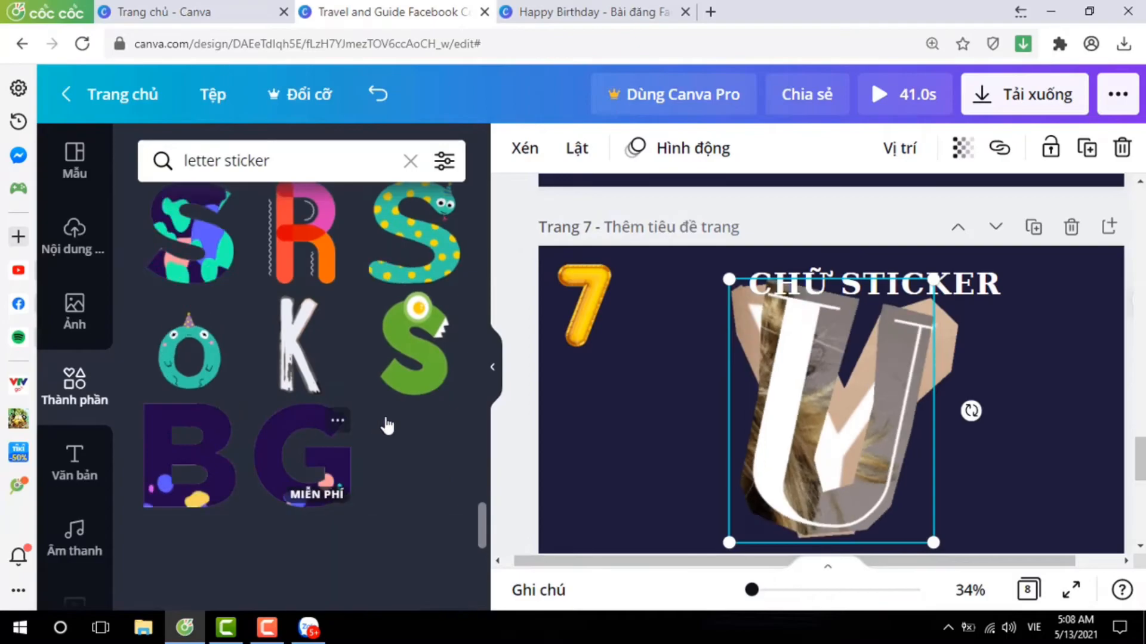
scroll(377, 425, "down", 5)
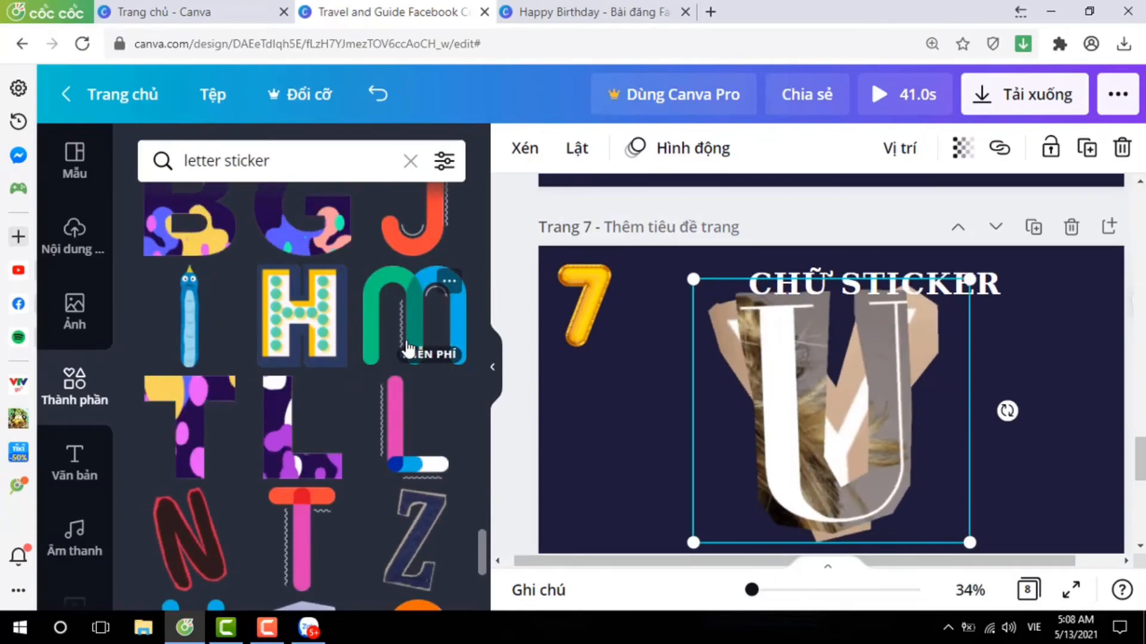
left_click(407, 349)
scroll(418, 418, "down", 5)
scroll(264, 404, "down", 4)
left_click(412, 537)
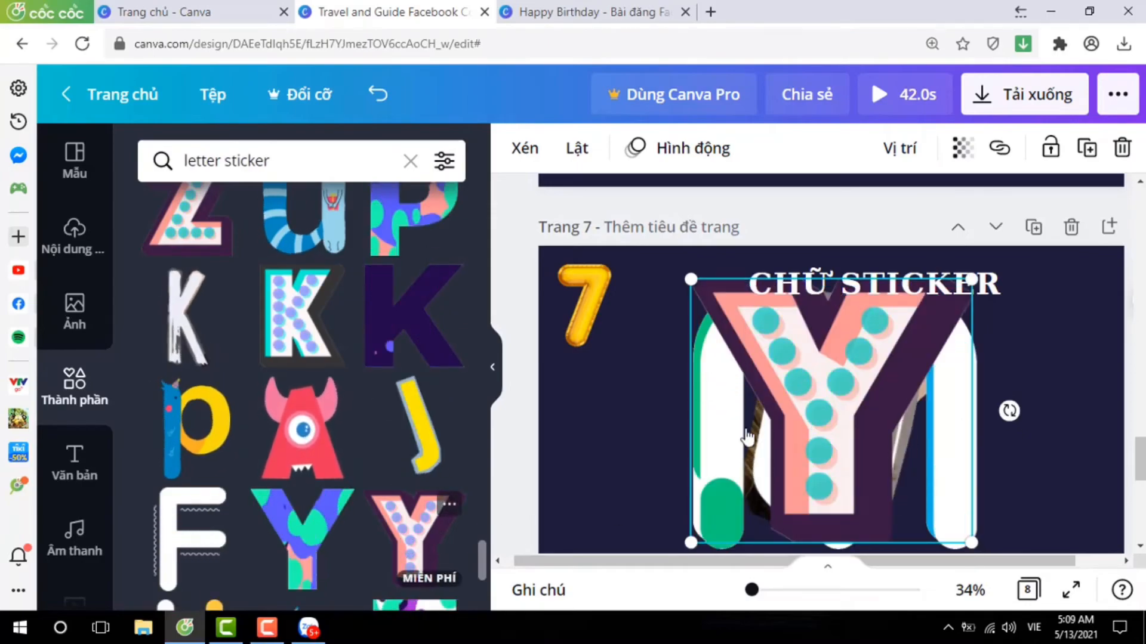
Shrink the letter stickers and arrange them in a row below the page 7 title as YUMMY, using two striped m stickers.
left_click(624, 437)
left_click_drag(621, 437, 824, 435)
left_click_drag(689, 278, 862, 435)
left_click_drag(904, 490, 613, 443)
left_click_drag(673, 382, 645, 410)
left_click(706, 456)
left_click_drag(606, 447, 717, 385)
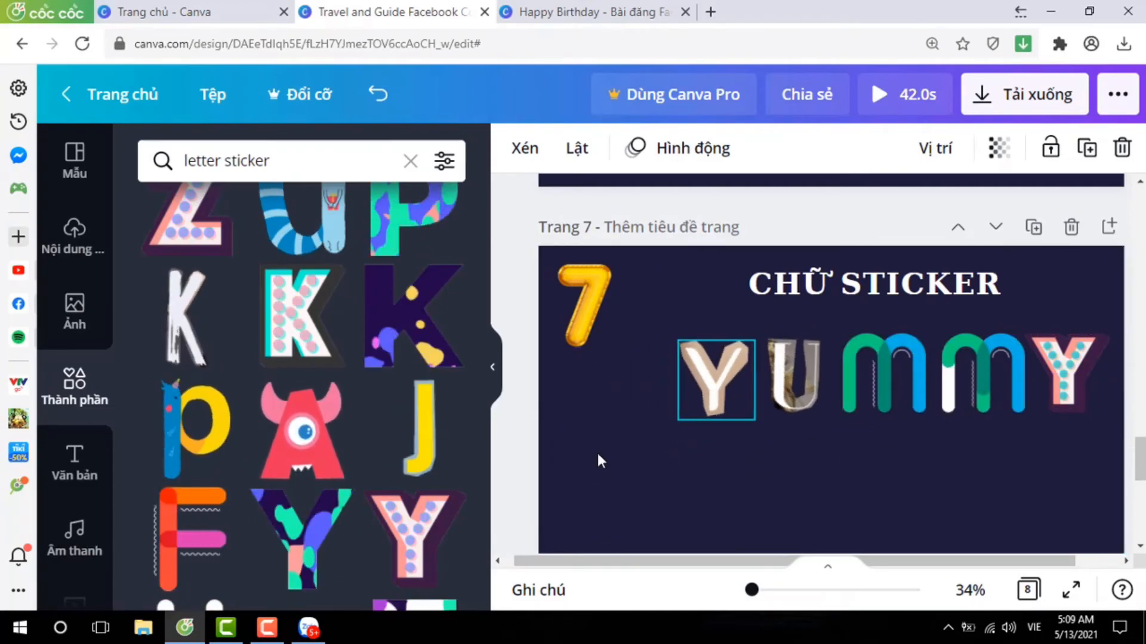
left_click(662, 452)
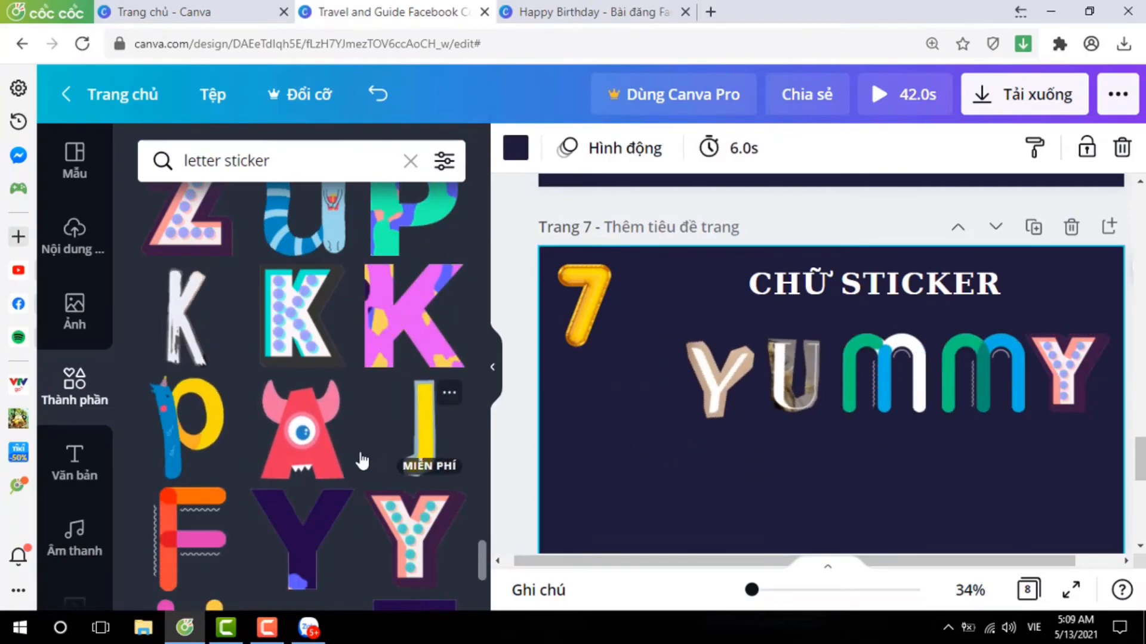
Replace the dotted last Y with the teal y sticker with the bird and balloon, shrunk to fit the row's end.
scroll(361, 459, "down", 8)
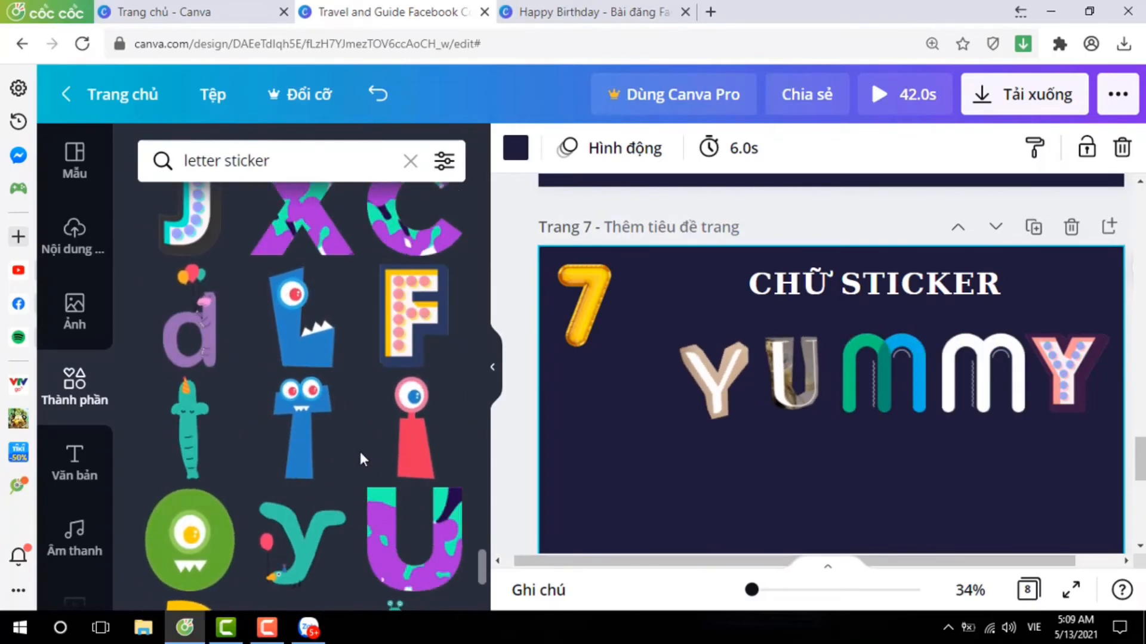
scroll(359, 448, "down", 2)
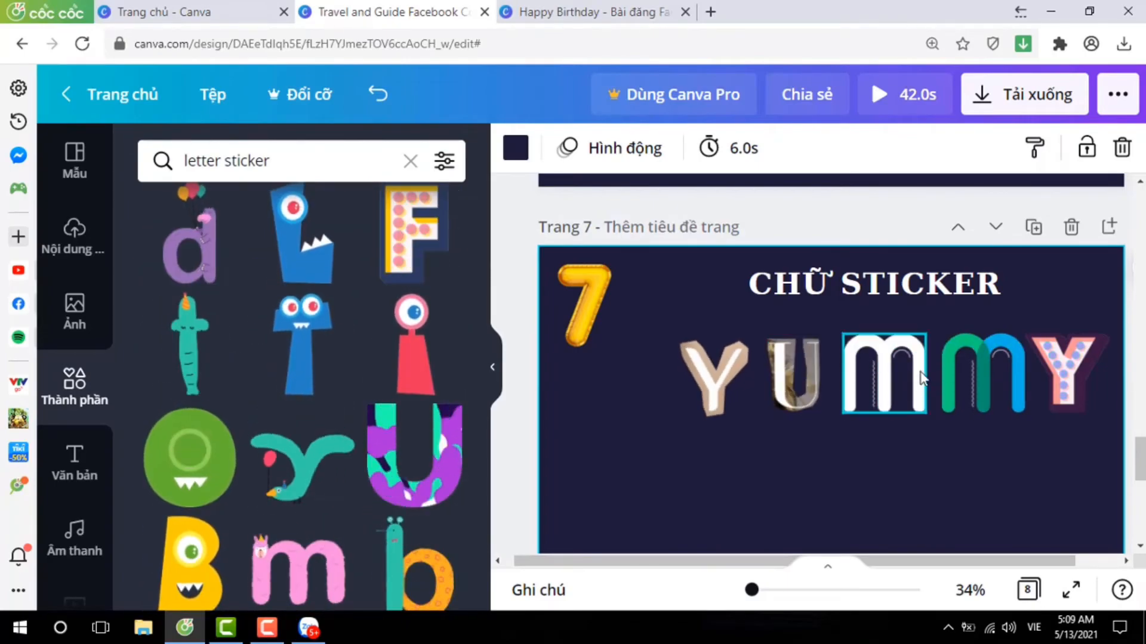
left_click(292, 477)
left_click_drag(690, 338, 839, 448)
left_click_drag(905, 515, 1065, 395)
left_click(931, 477)
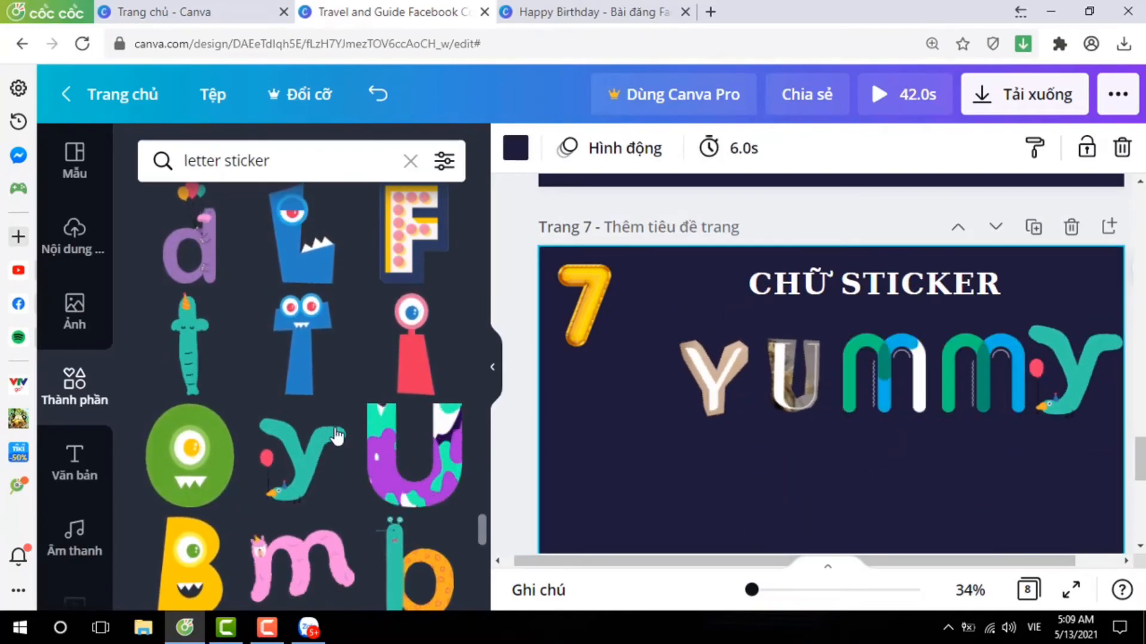
Delete both striped m stickers, add the pink worm m sticker and shrink it to letter size.
scroll(352, 441, "down", 2)
left_click(886, 387)
key("Delete")
left_click(980, 382)
key("Delete")
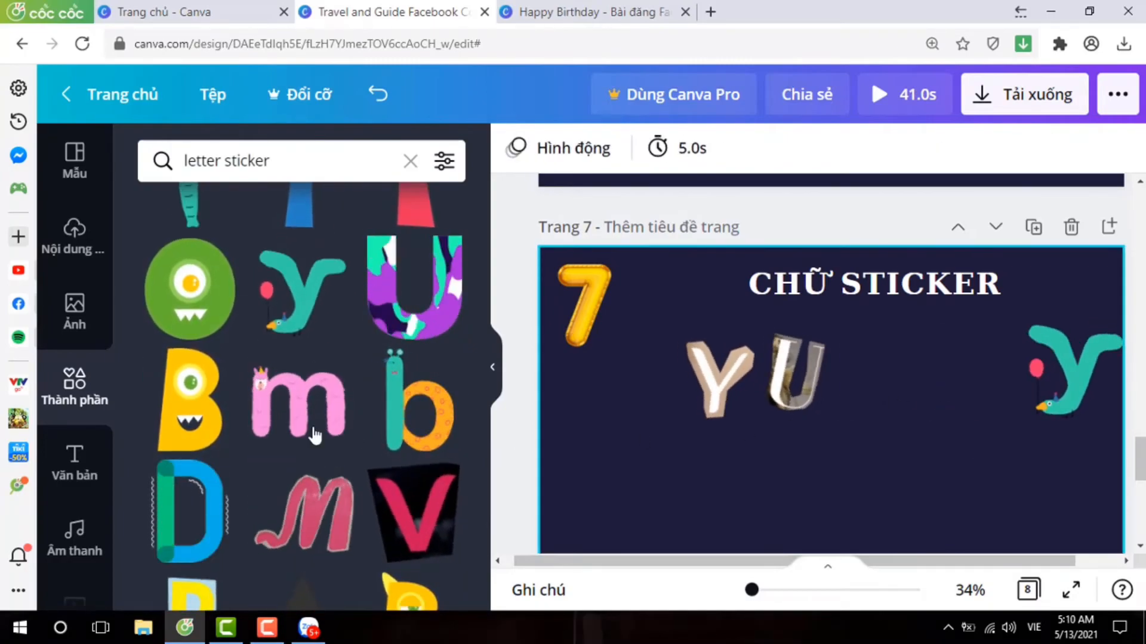
left_click(351, 434)
left_click_drag(646, 198, 905, 466)
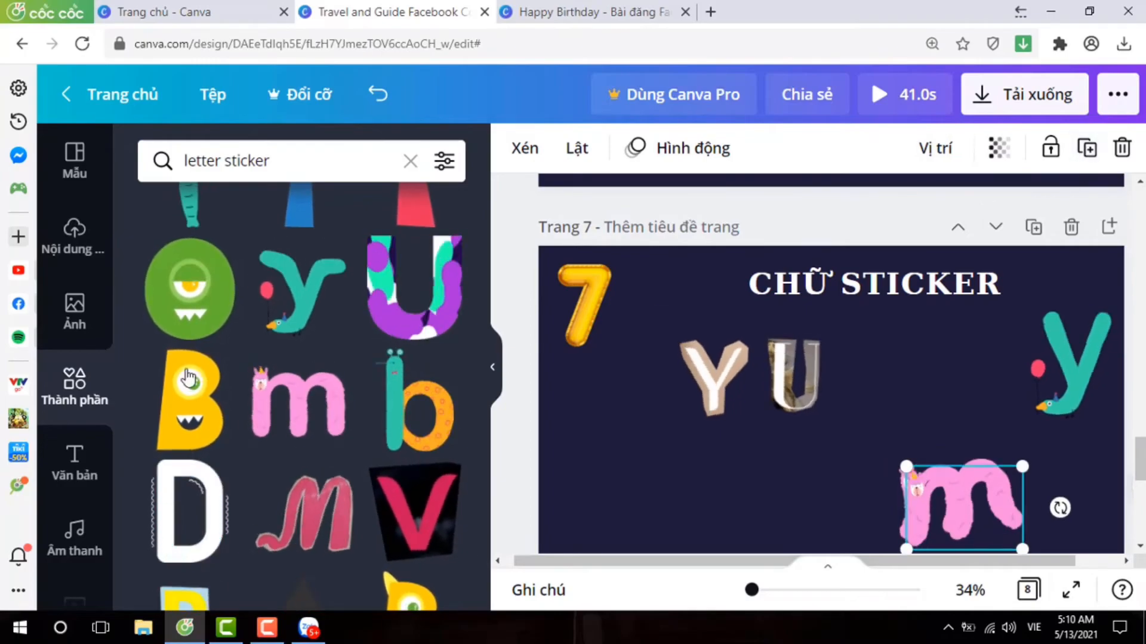
Arrange two pink m stickers between the U and the teal y, and move the whole YUMMY word lower on page 7.
left_click_drag(968, 526, 965, 388)
left_click_drag(941, 538, 873, 497)
left_click_drag(704, 381, 653, 376)
left_click_drag(794, 376, 751, 373)
left_click_drag(919, 463, 874, 376)
left_click(881, 486)
left_click_drag(669, 392, 1101, 395)
left_click_drag(805, 417, 834, 465)
left_click(644, 547)
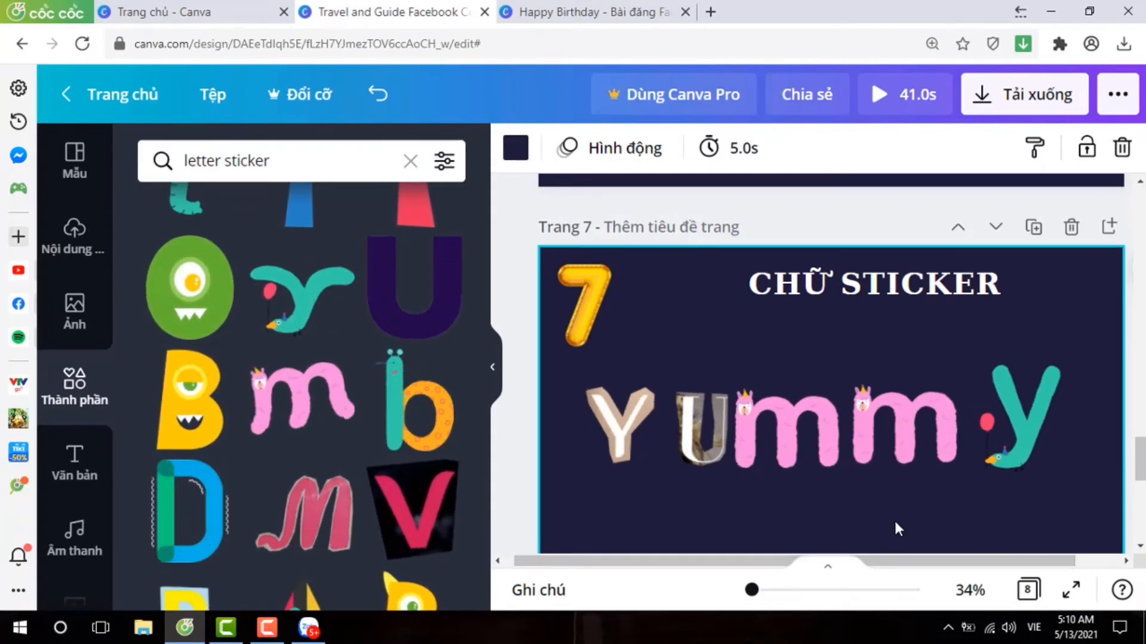
Add the subheading text "Thiết kế Ảnh" to page 8, make it bold and enlarge it to size 93,7.
scroll(1040, 396, "down", 8)
scroll(686, 412, "up", 3)
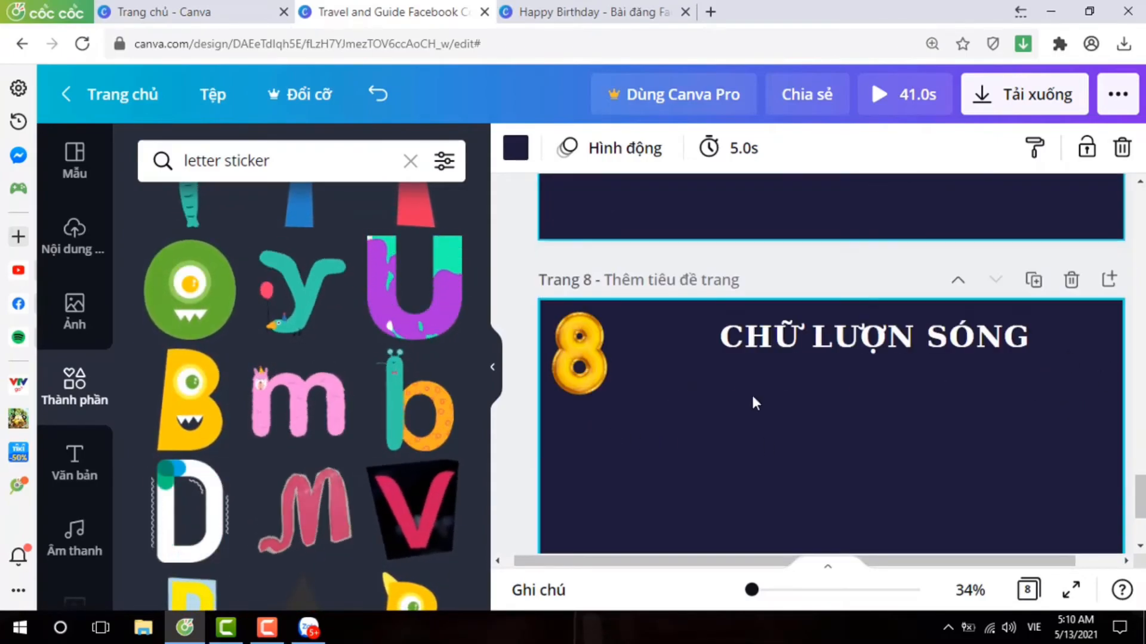
scroll(1068, 394, "down", 1)
left_click(74, 463)
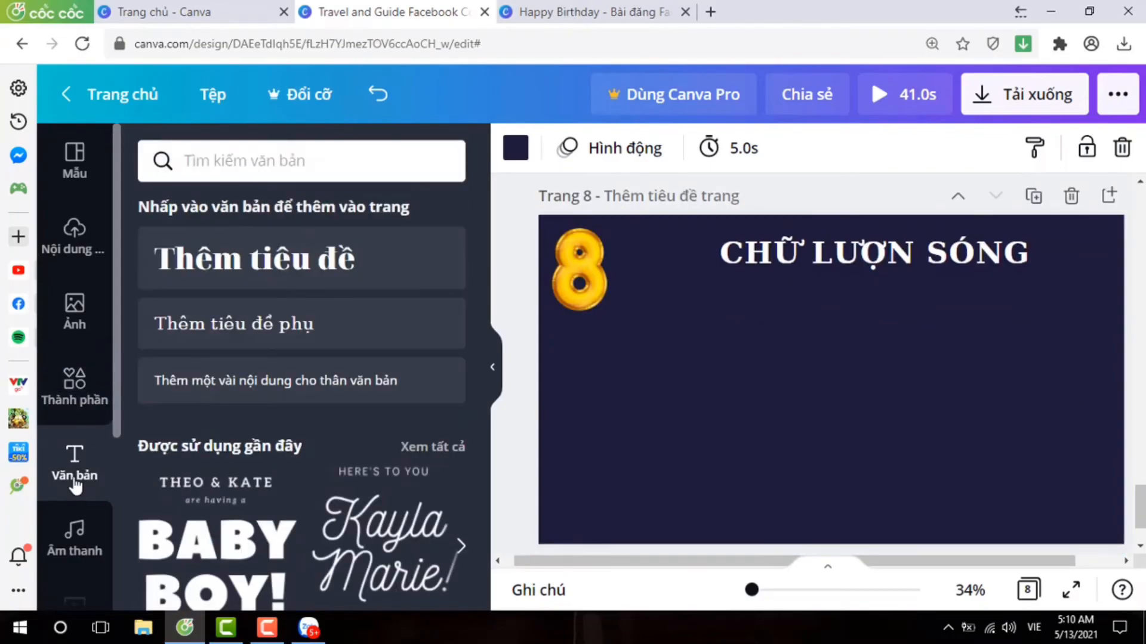
left_click(306, 340)
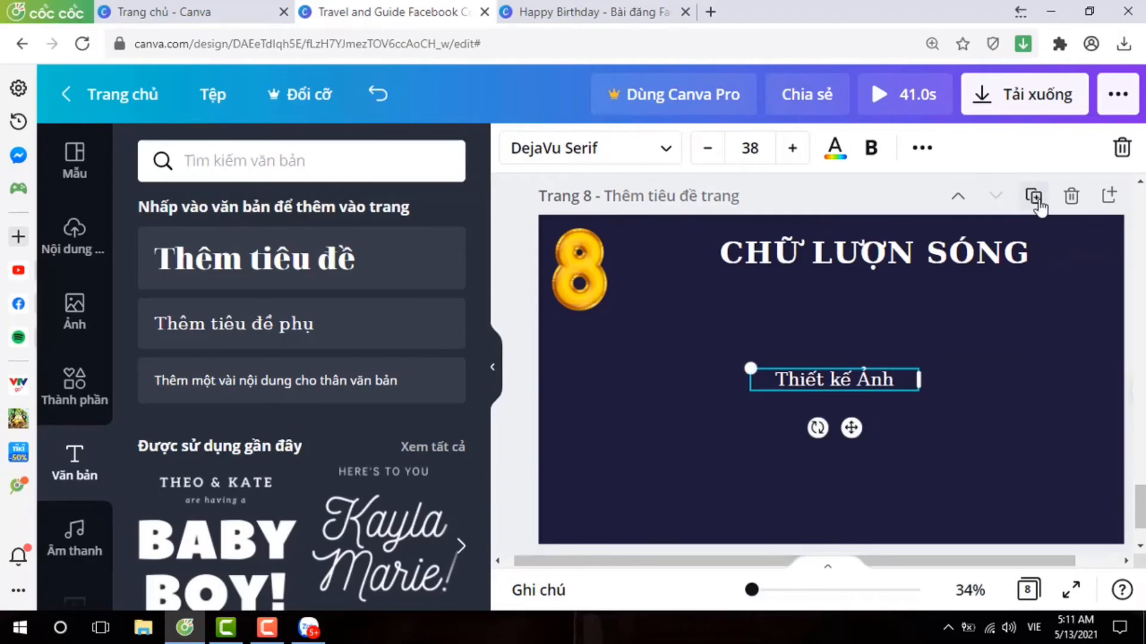
left_click_drag(928, 401, 995, 405)
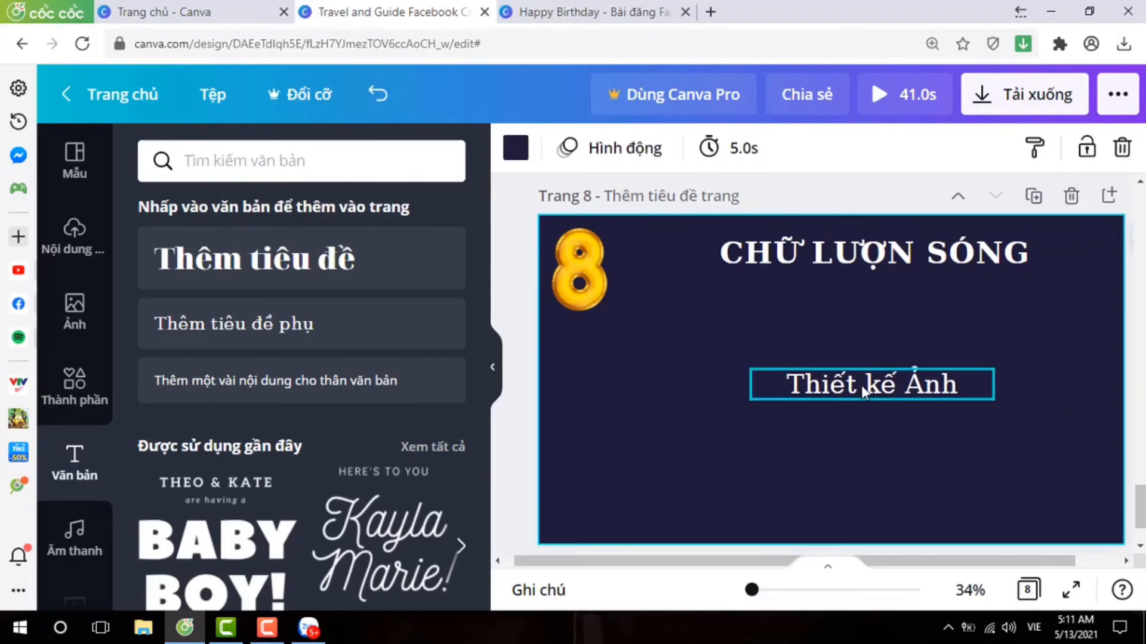
left_click(871, 149)
left_click_drag(725, 413, 733, 429)
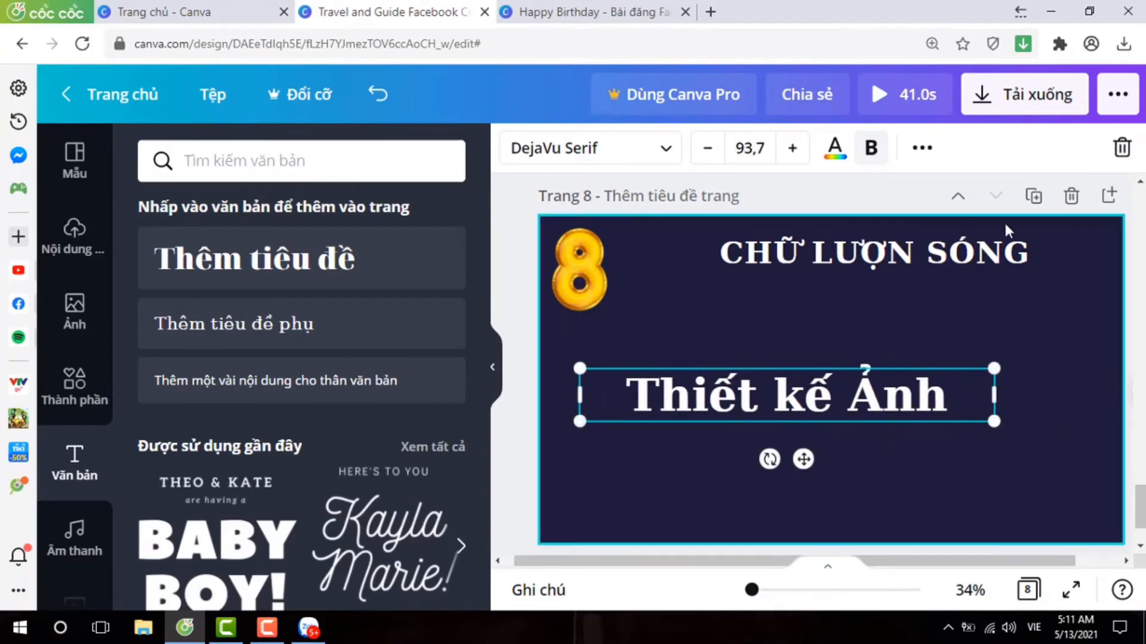
Duplicate the "Thiết kế Ảnh" text twice and reduce one copy to "Thiết", placed below the original.
left_click(922, 148)
left_click(909, 203)
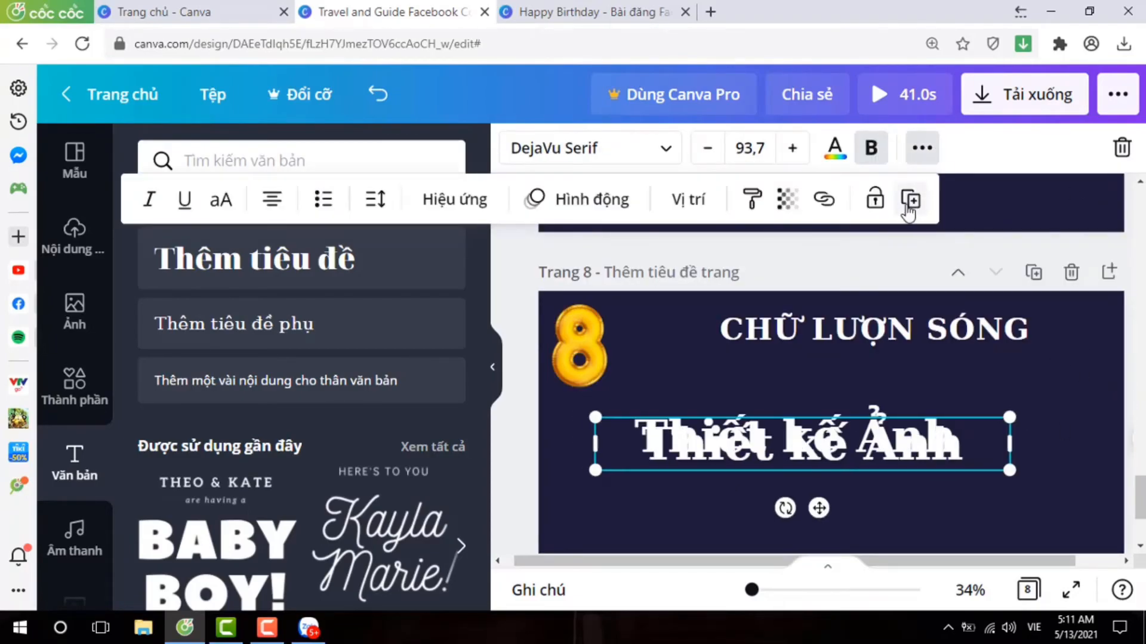
left_click(909, 200)
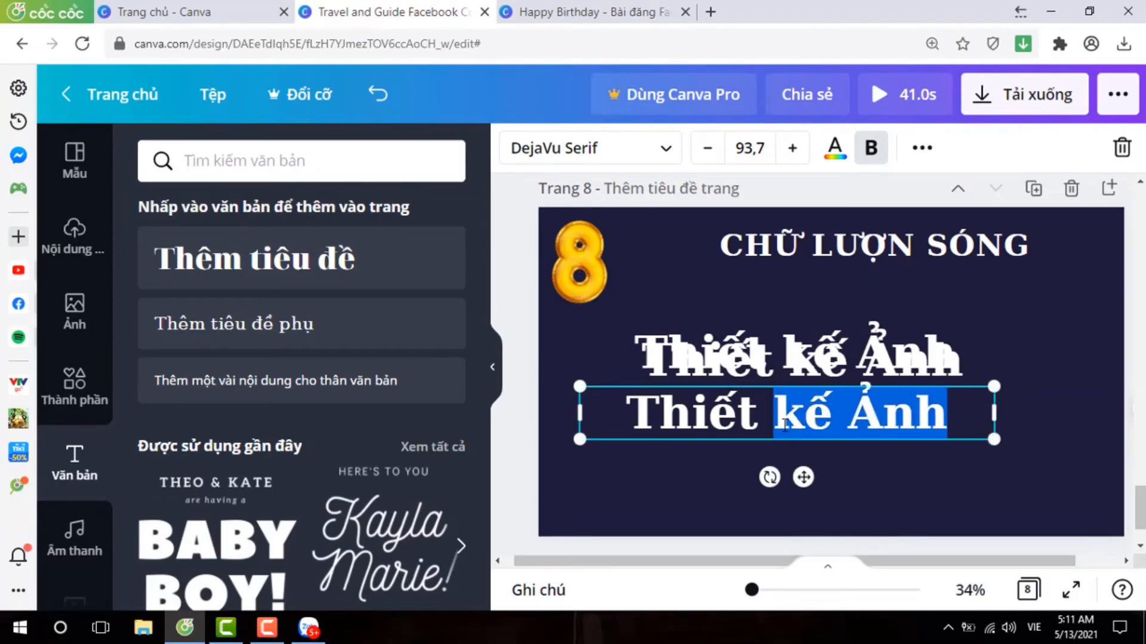
key("BackSpace")
left_click_drag(821, 422, 766, 423)
left_click(867, 426)
Reduce a second copy to "kế", narrow its text box and place it beside "Thiết".
left_click_drag(816, 367, 907, 413)
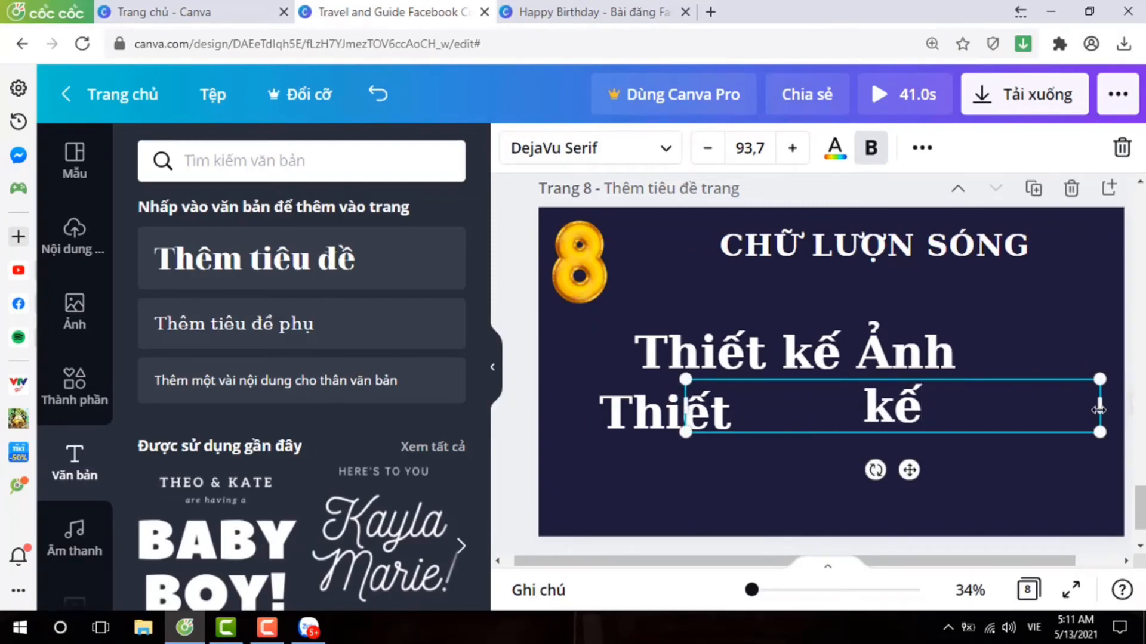
left_click(908, 409)
left_click_drag(813, 417, 829, 414)
left_click(756, 413)
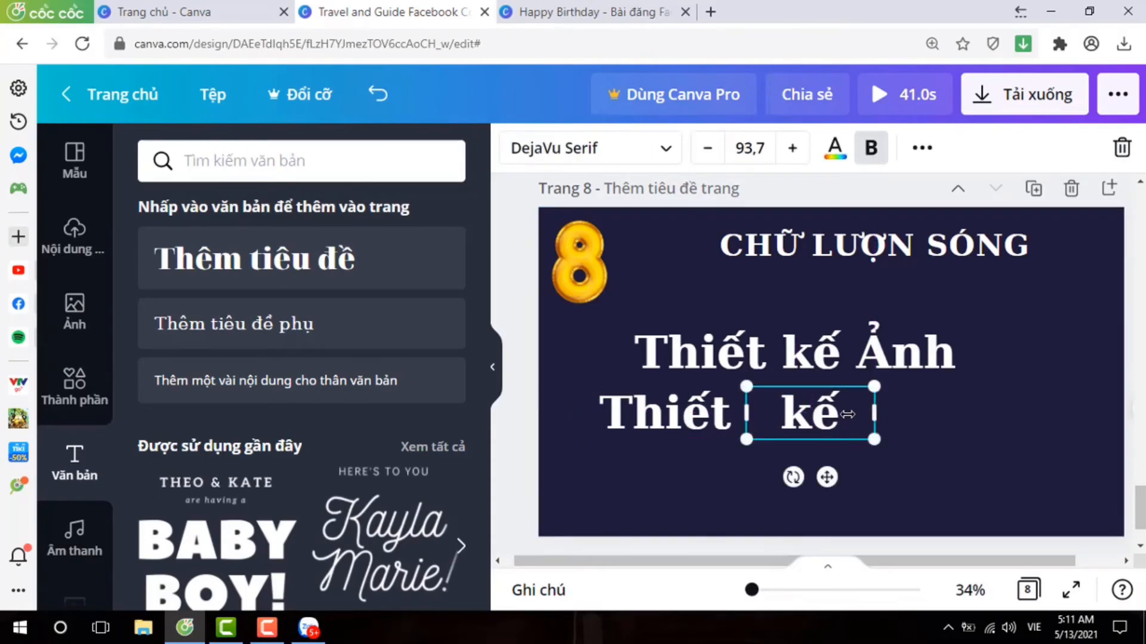
Reduce the remaining text to "Ảnh" and move its narrowed box to the right of the other words.
left_click(864, 365)
key("BackSpace")
key("BackSpace")
key("BackSpace")
key("BackSpace")
key("BackSpace")
key("BackSpace")
key("BackSpace")
key("BackSpace")
key("BackSpace")
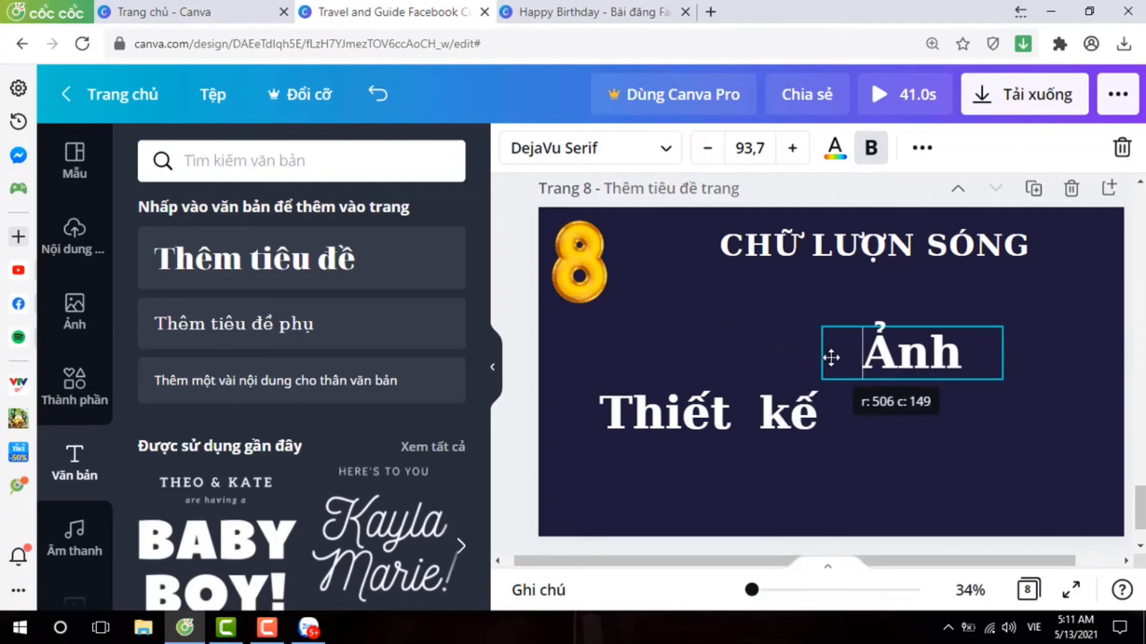
left_click(889, 452)
Align the words "Thiết", "kế" and "Ảnh" on one line below the page 8 title.
left_click_drag(664, 420, 664, 361)
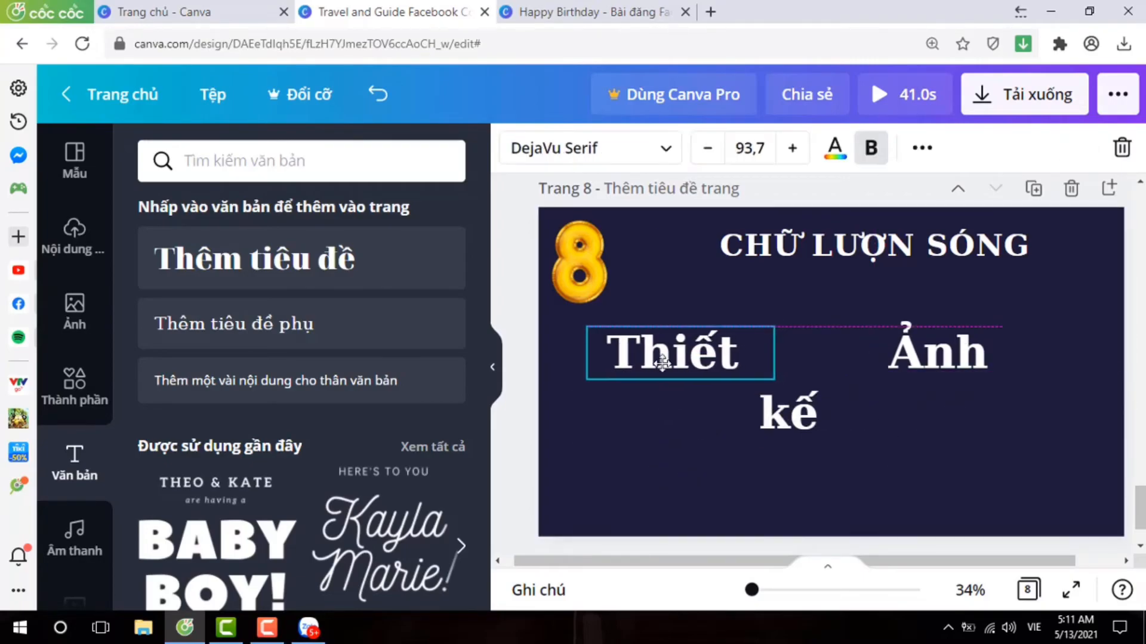
left_click_drag(792, 389, 792, 383)
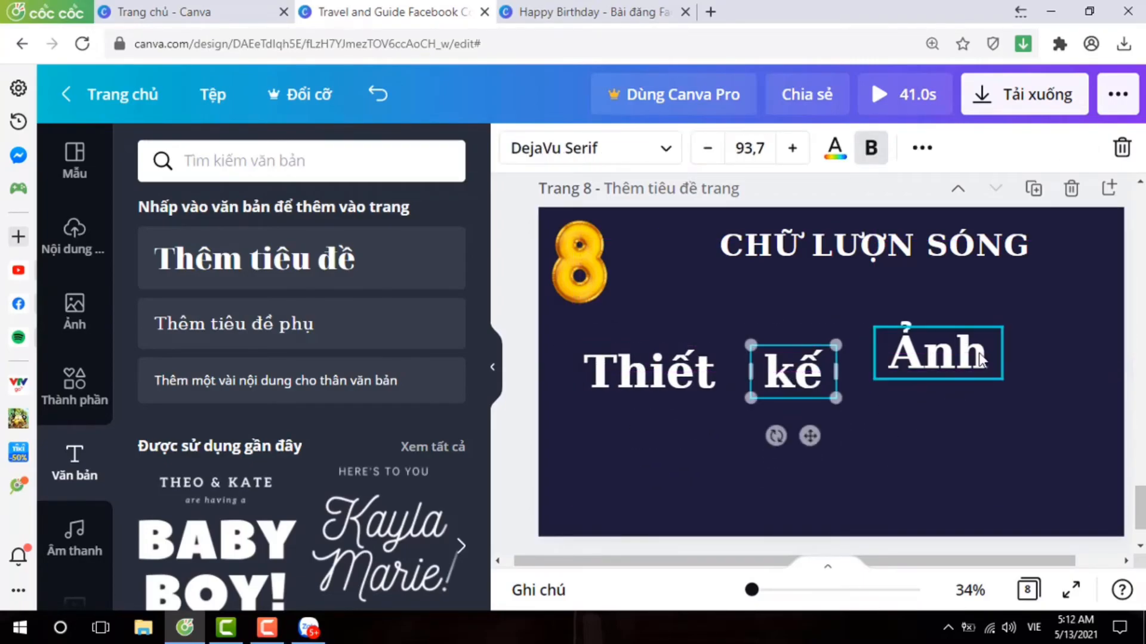
left_click_drag(958, 349, 957, 366)
left_click(521, 379)
Apply the Uốn cong shape to "Thiết" with bend angle 53, and bring "kế" and "Ảnh" close beside it.
left_click(608, 375)
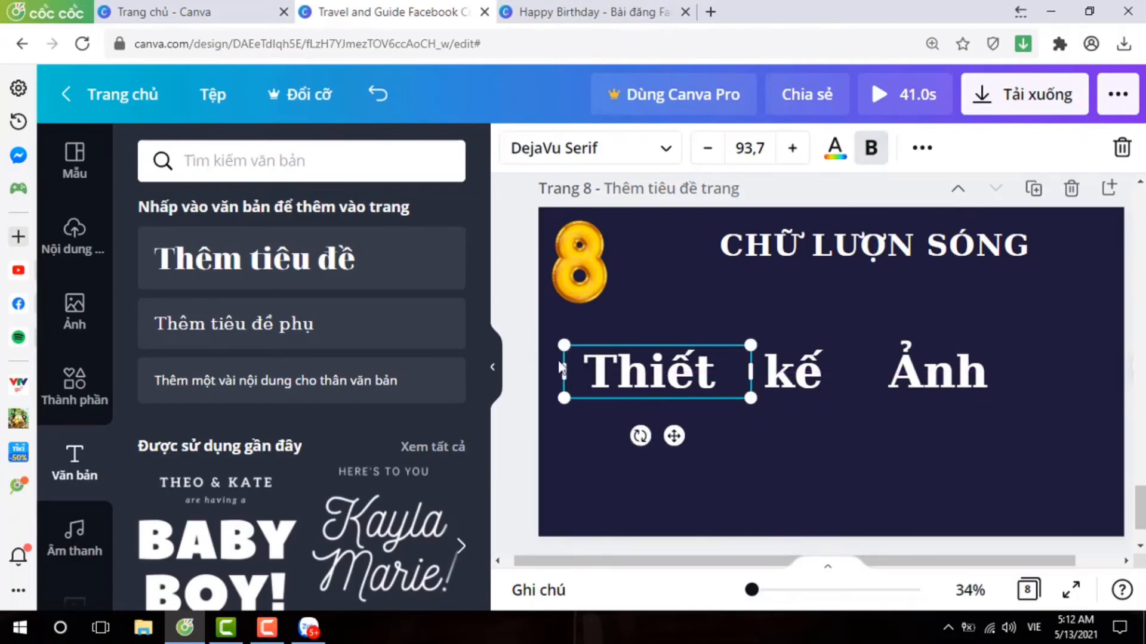
left_click(922, 149)
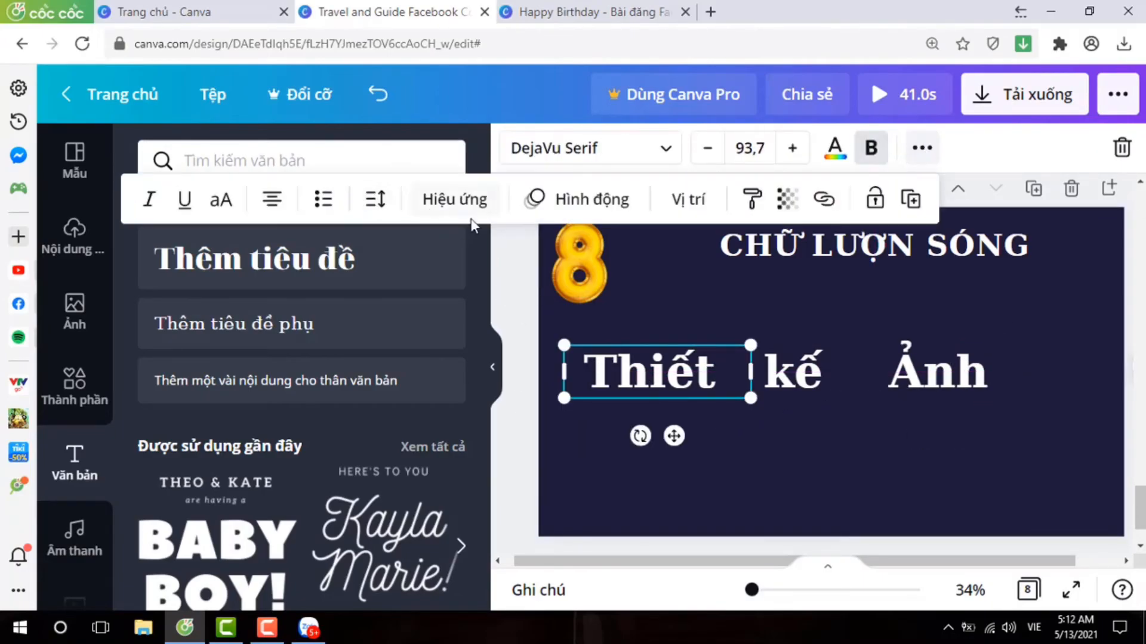
left_click(451, 209)
scroll(361, 370, "down", 3)
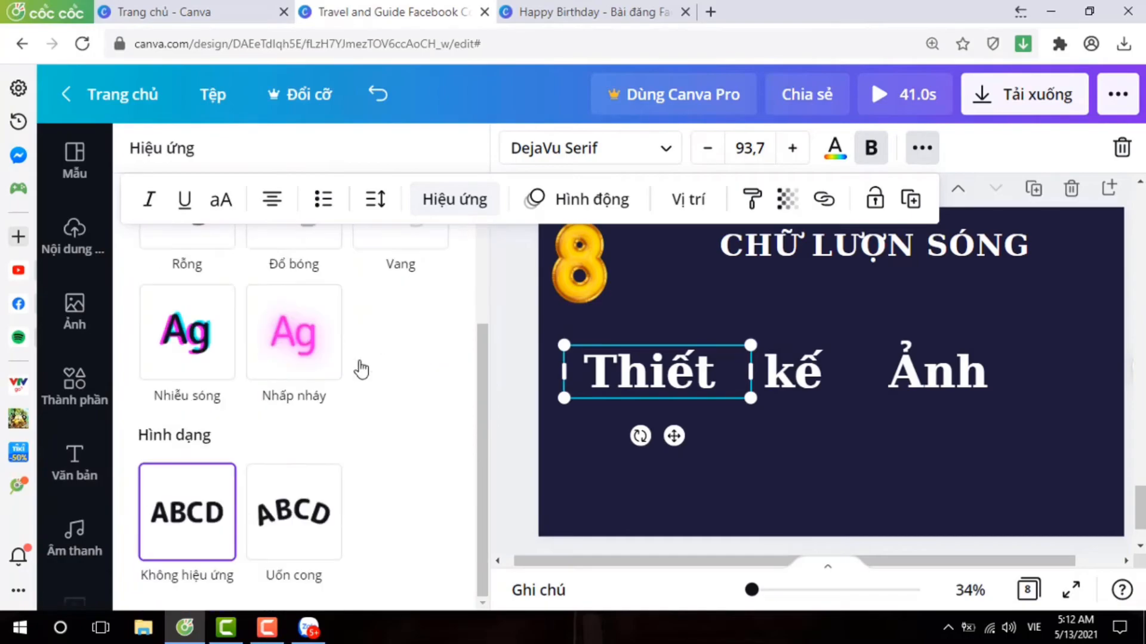
left_click(292, 520)
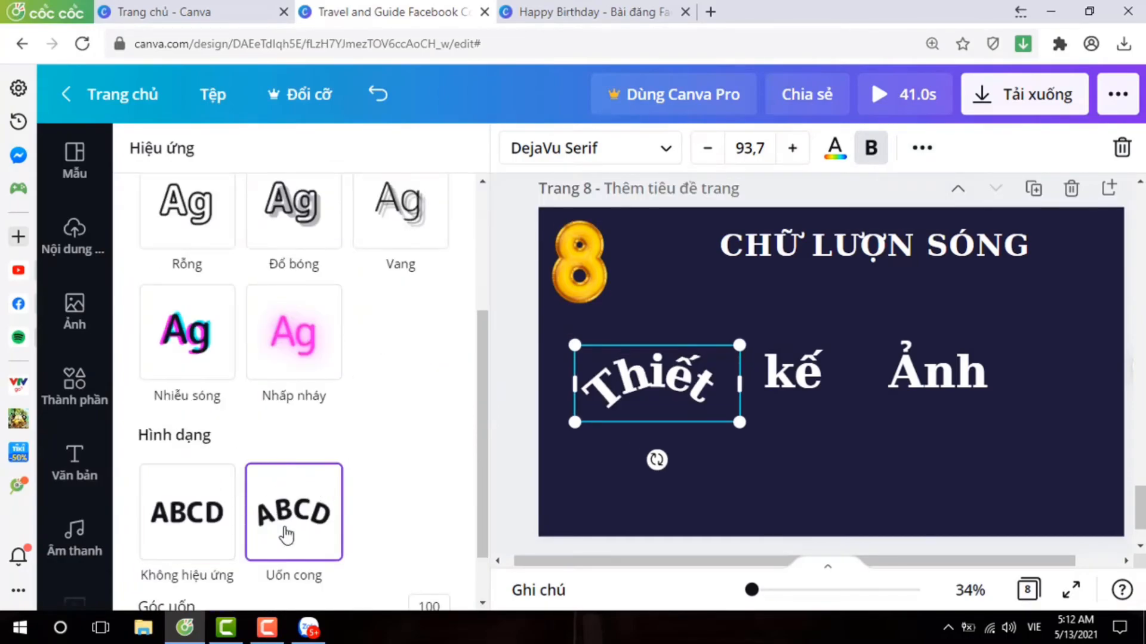
scroll(381, 448, "down", 1)
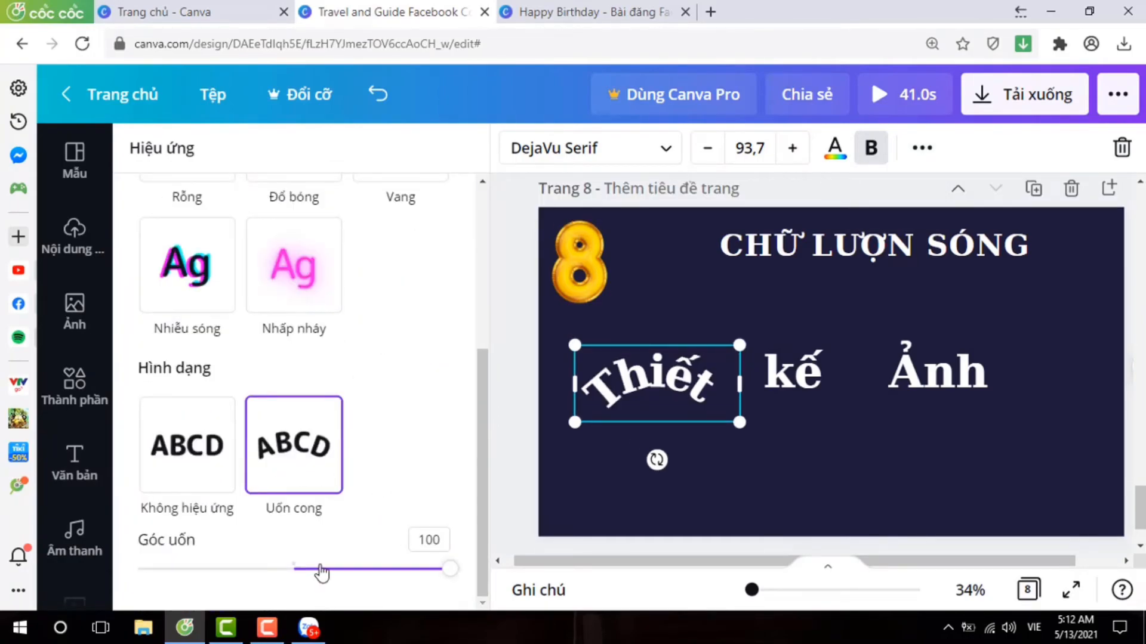
left_click_drag(447, 571, 310, 567)
left_click(840, 372)
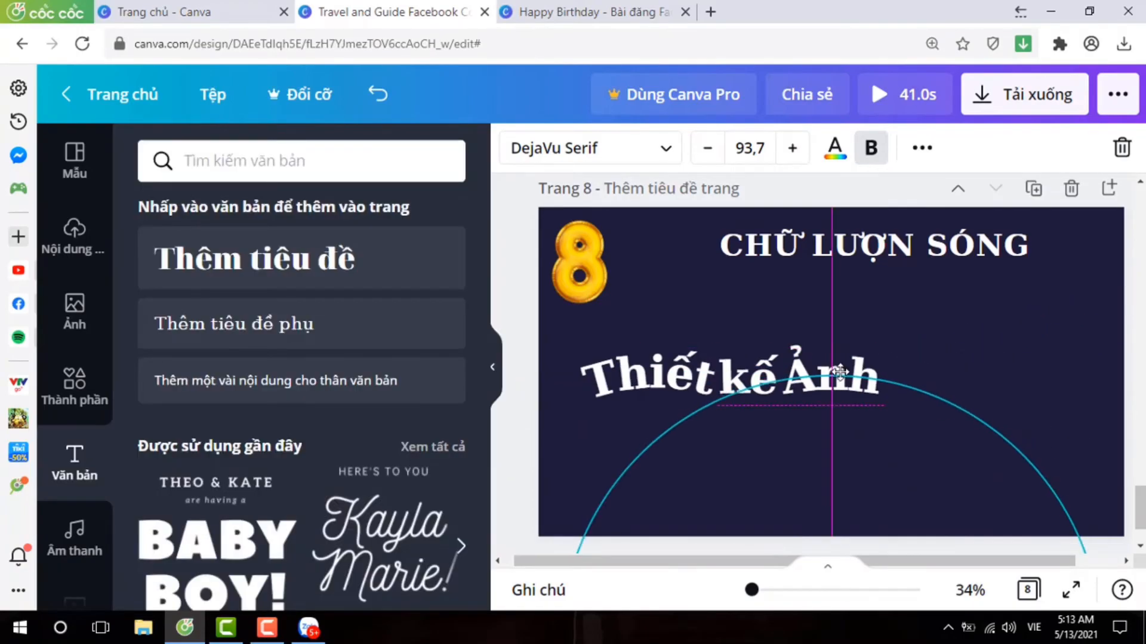
left_click(946, 371)
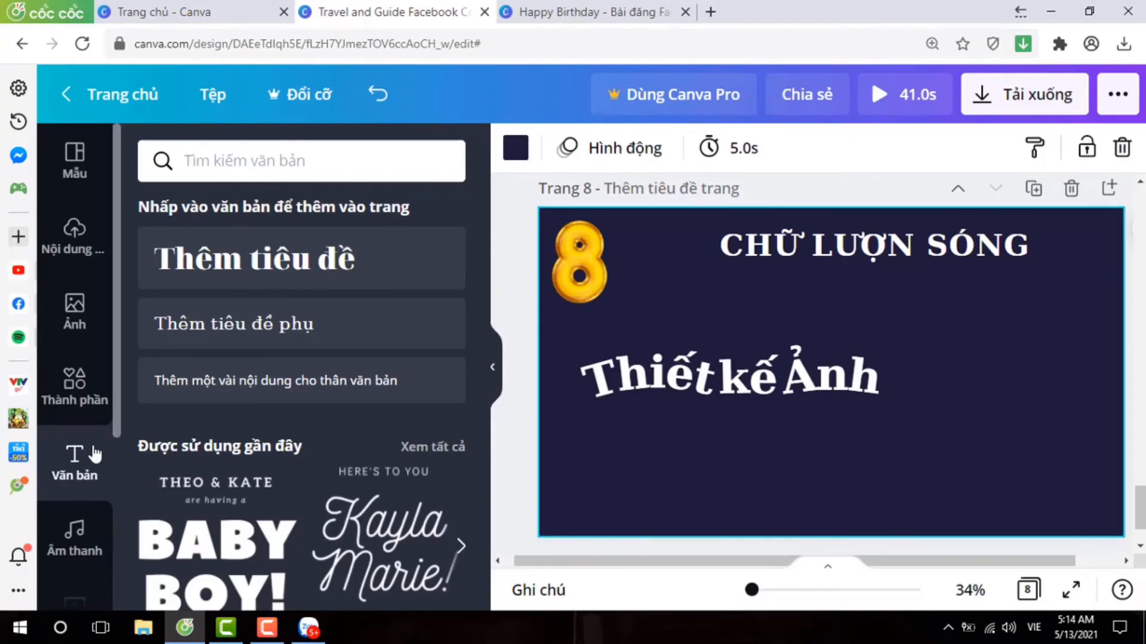
Search the elements for "lượn sóng" and add the thin pink wavy line to page 8.
left_click(82, 399)
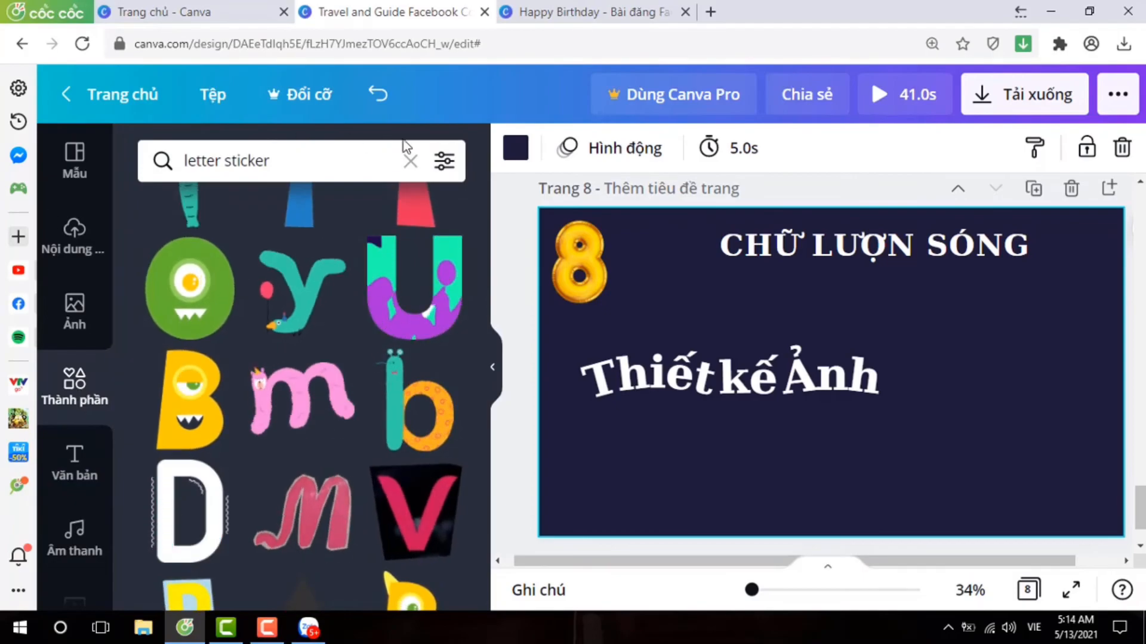
left_click(410, 162)
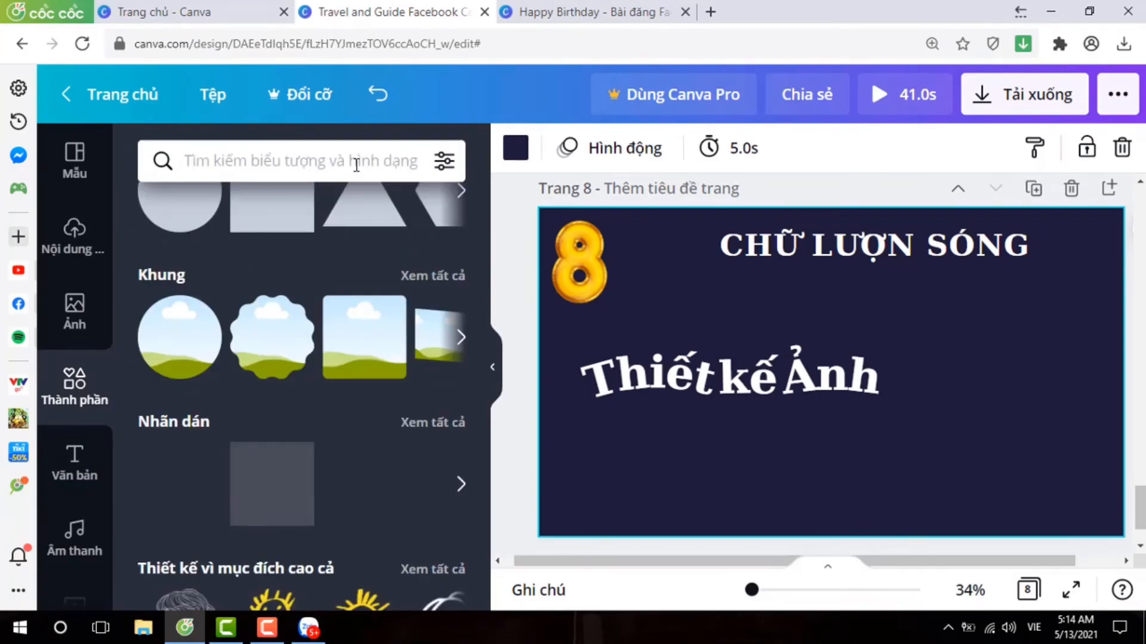
type("lượn ")
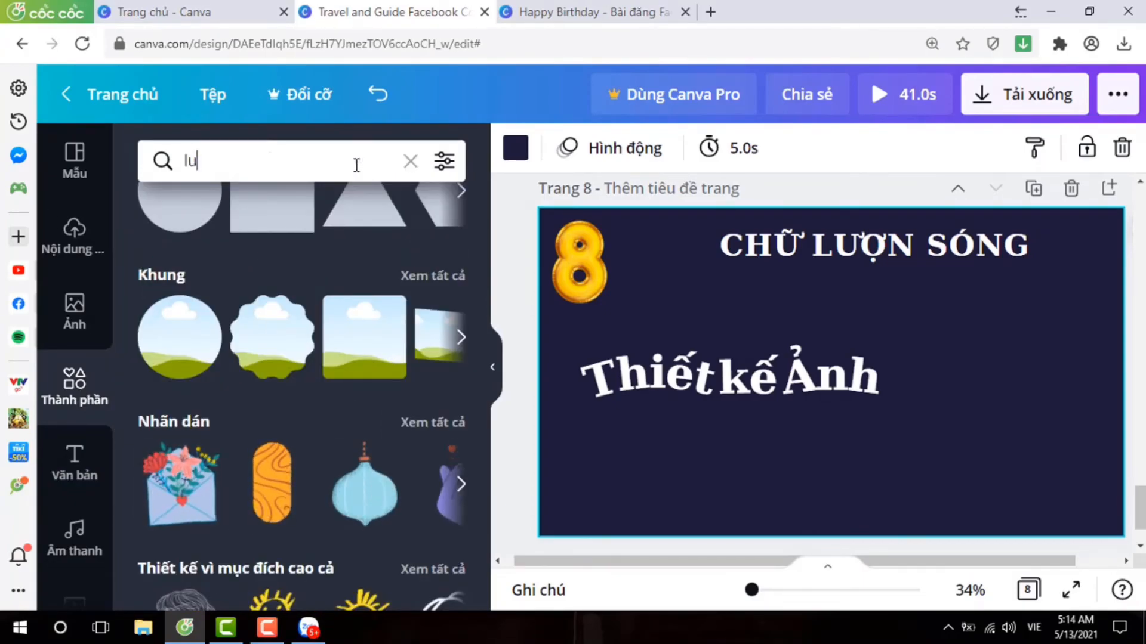
type("sóng")
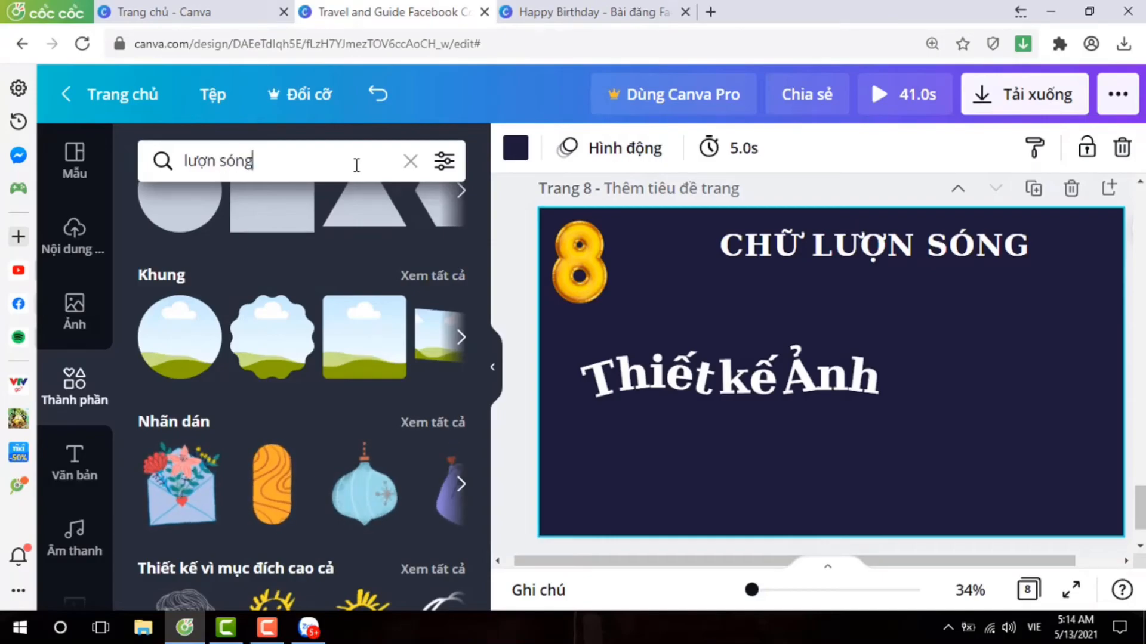
key("Return")
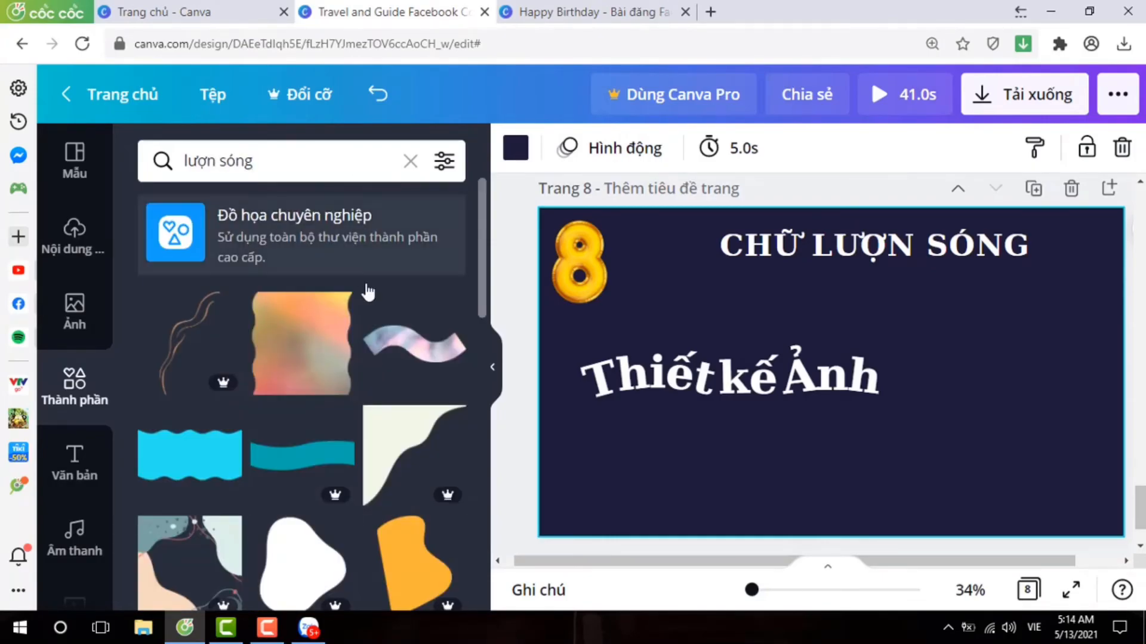
scroll(338, 385, "down", 2)
scroll(339, 384, "down", 3)
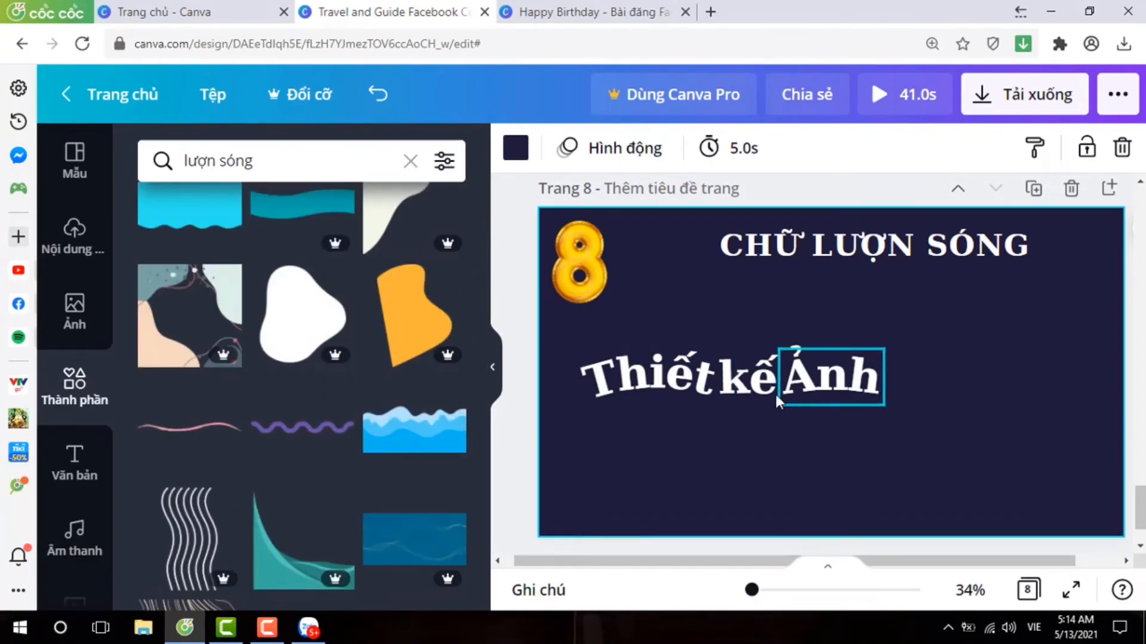
left_click(206, 440)
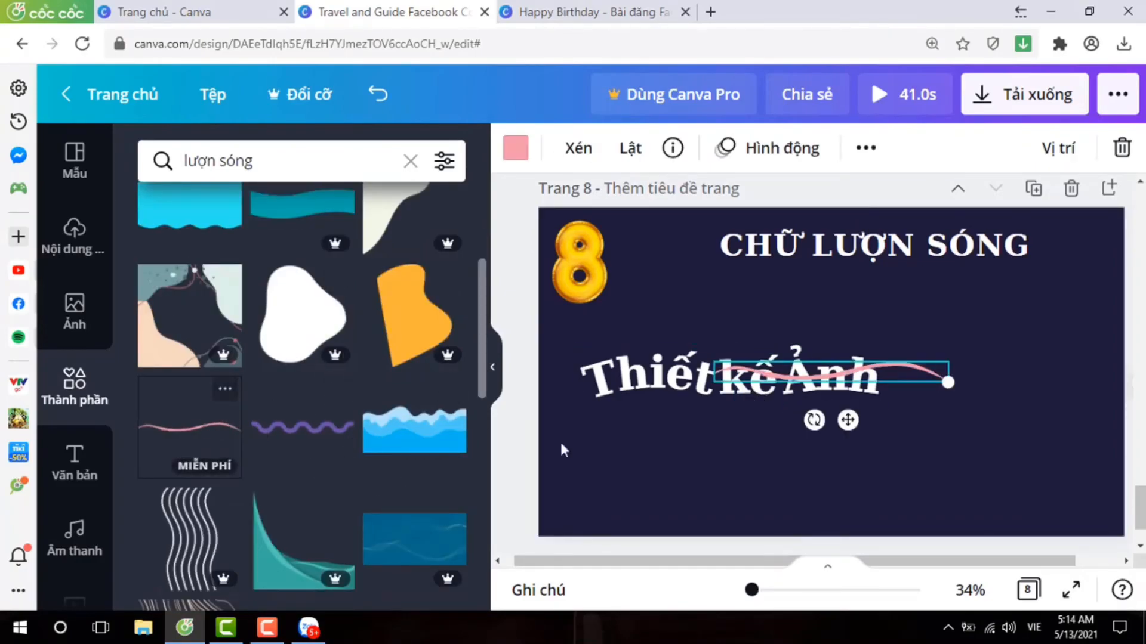
Move the pink wavy line below the text "Thiết kế Ảnh" and enlarge it to span most of the page width.
left_click_drag(848, 419, 773, 491)
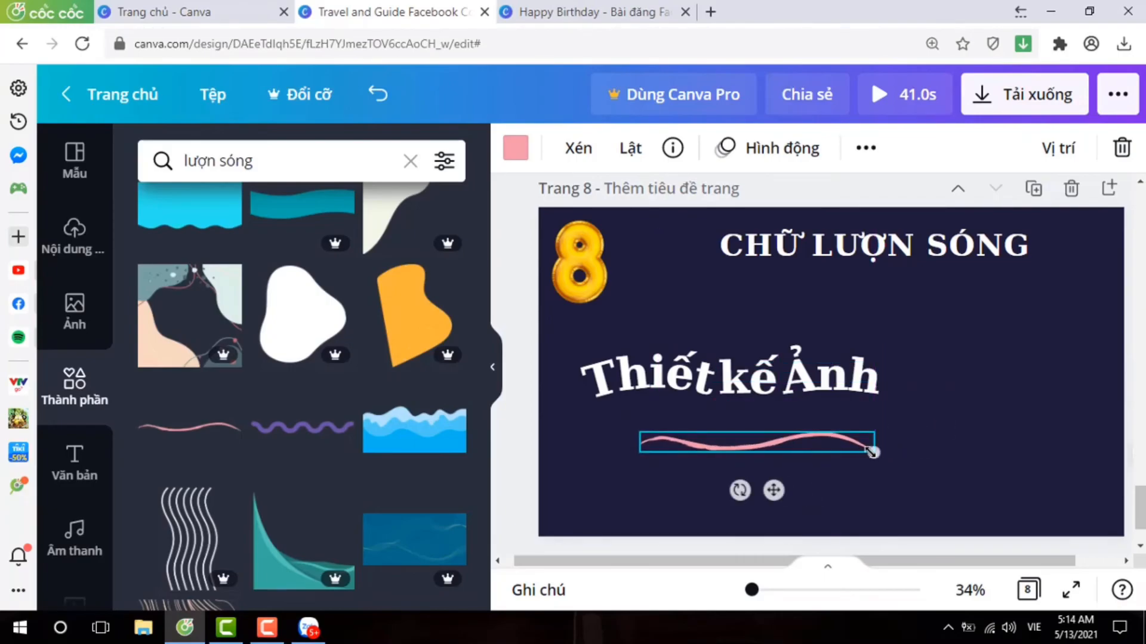
left_click_drag(874, 453, 1057, 469)
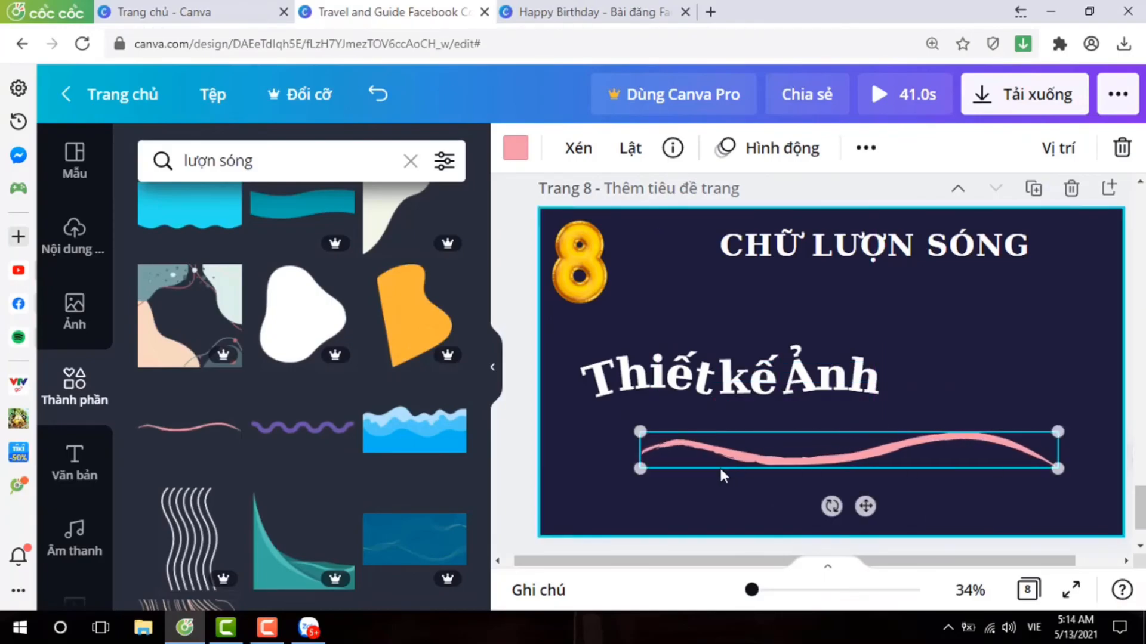
left_click_drag(640, 469, 579, 473)
Place "Ảnh", "kế" and "Thiết" along the pink wavy line, tilting "kế" to follow the line's rising slope.
left_click_drag(832, 376, 963, 421)
left_click_drag(769, 391, 853, 425)
mouse_move(844, 483)
left_mouse_down()
mouse_move(857, 486)
mouse_move(854, 476)
left_mouse_up()
left_click(836, 365)
left_click_drag(866, 408, 868, 415)
left_click_drag(645, 380, 763, 425)
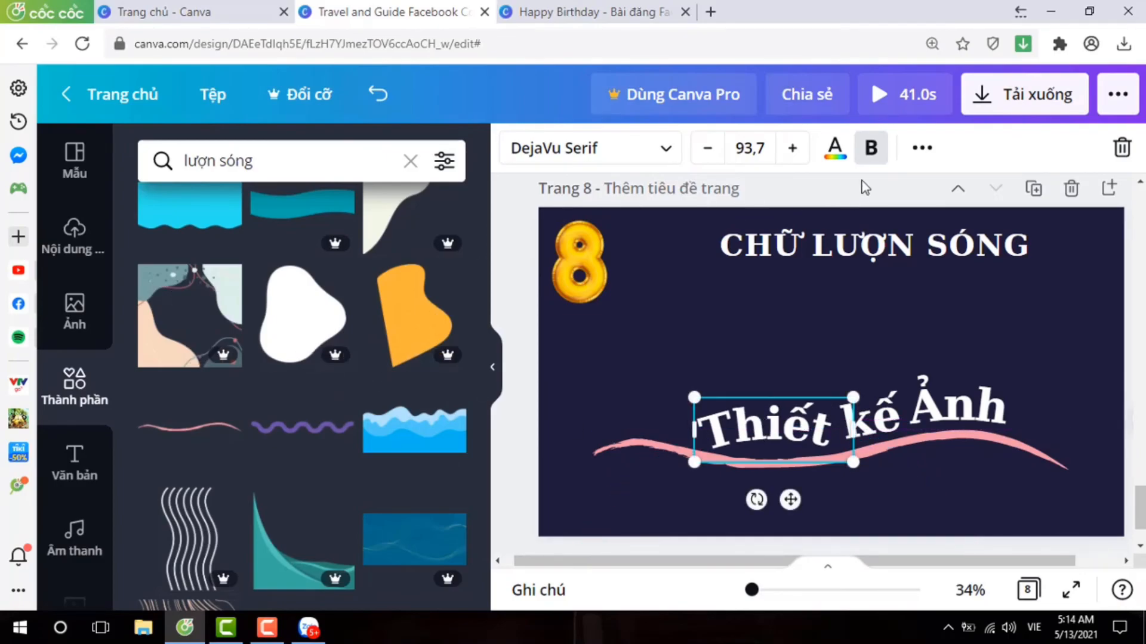
Set the bend angle of "Thiết" to -30 and move the word down to sit along the wavy line's dip.
left_click(922, 149)
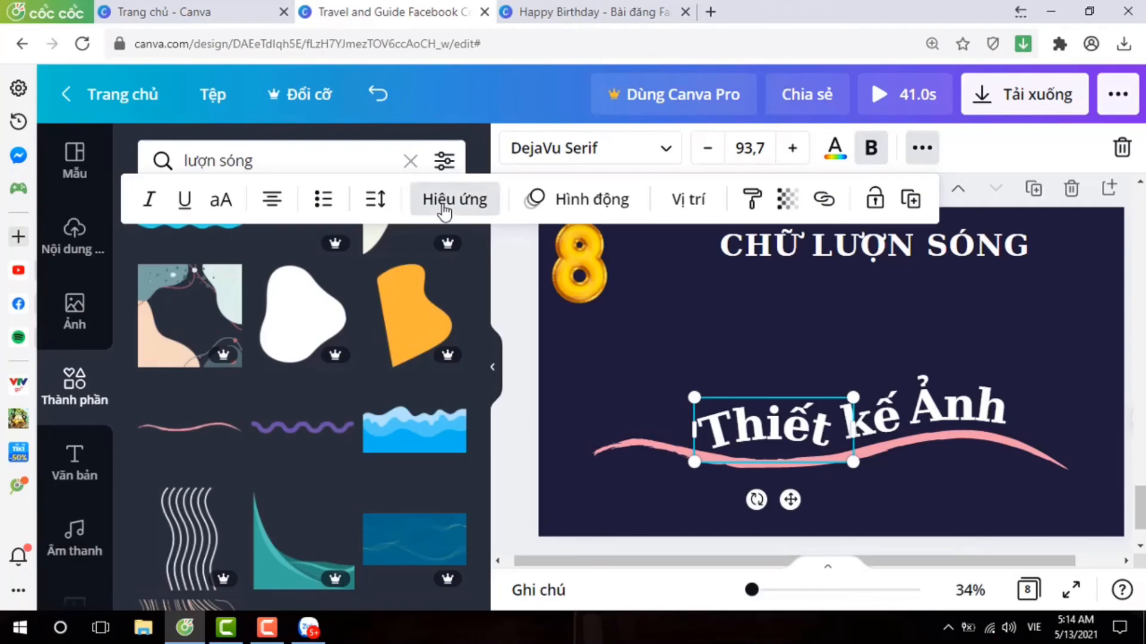
left_click(442, 210)
scroll(331, 419, "down", 3)
scroll(385, 528, "down", 1)
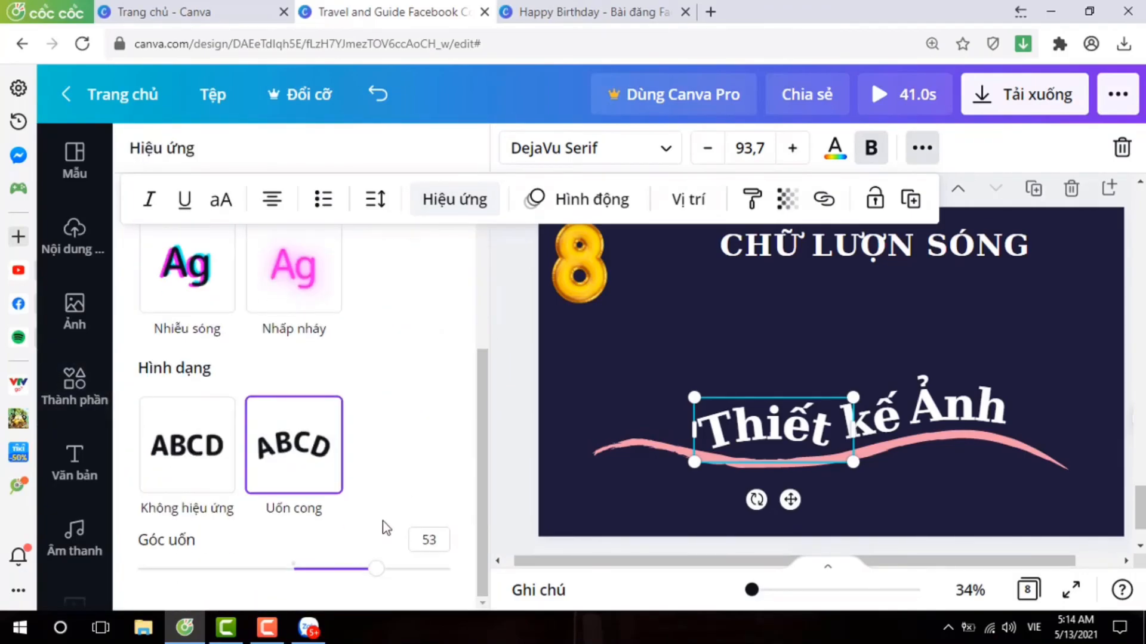
left_click_drag(373, 578, 243, 562)
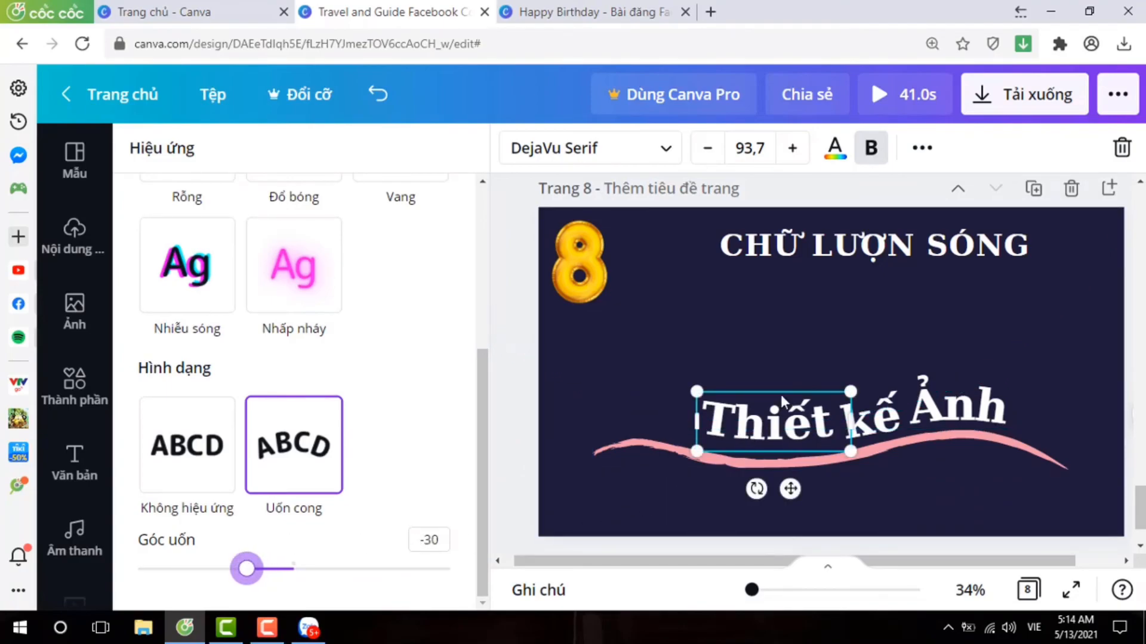
left_click_drag(760, 423, 757, 430)
left_click(1069, 407)
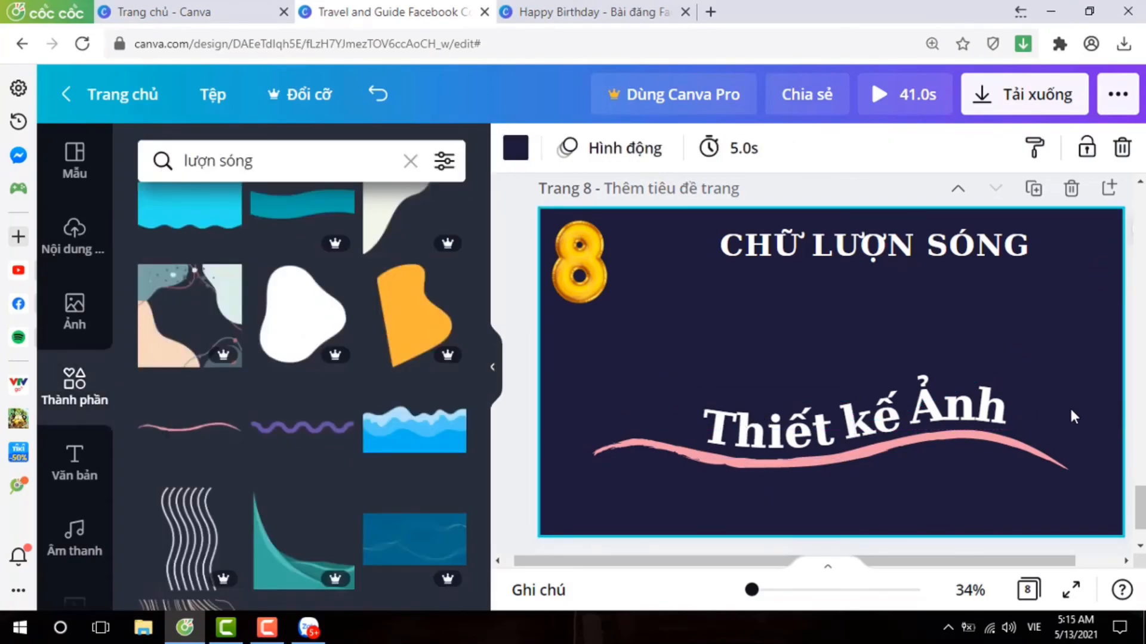
Review the text effects on the design's pages, from the wavy text on page 8 up to page 1 and back.
scroll(1071, 416, "down", 1)
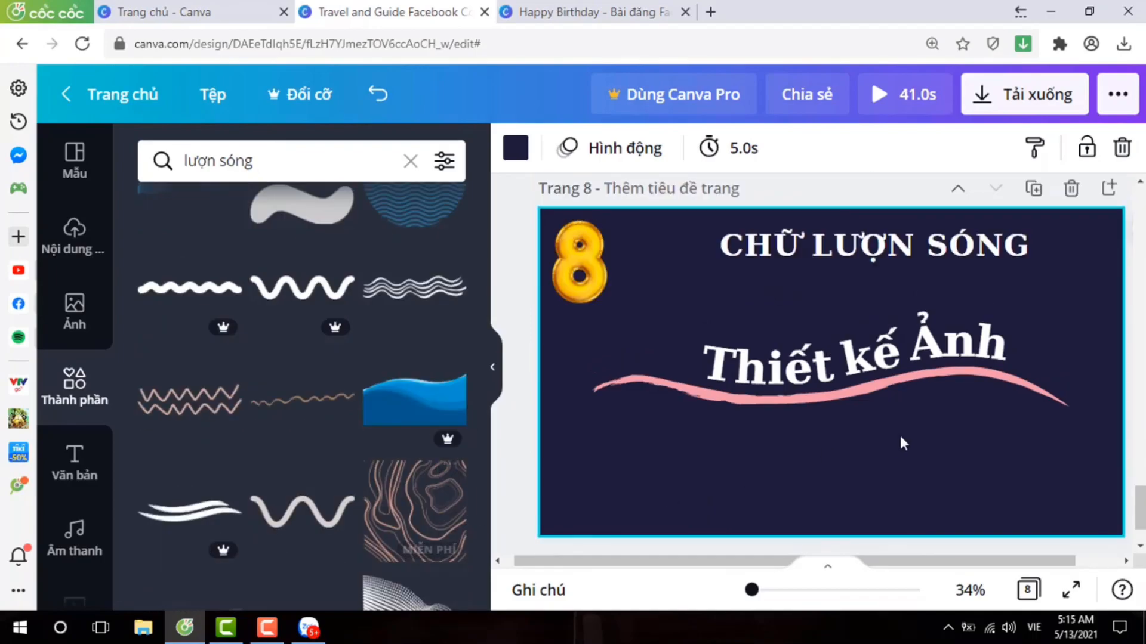
scroll(900, 440, "down", 1)
scroll(955, 430, "up", 4)
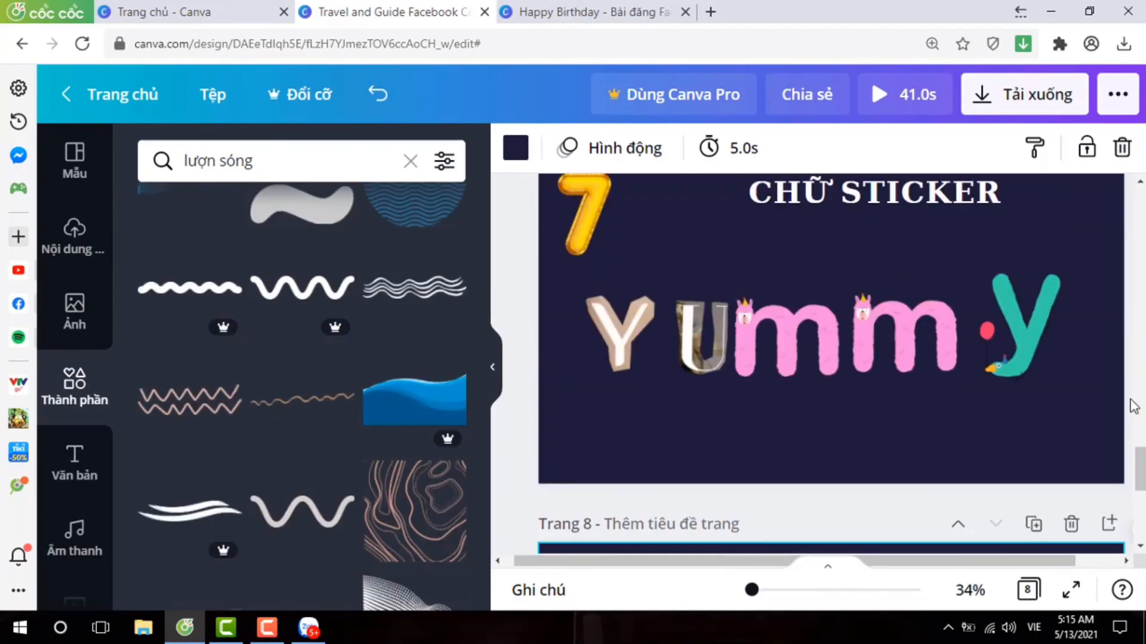
scroll(955, 418, "up", 3)
scroll(989, 390, "up", 8)
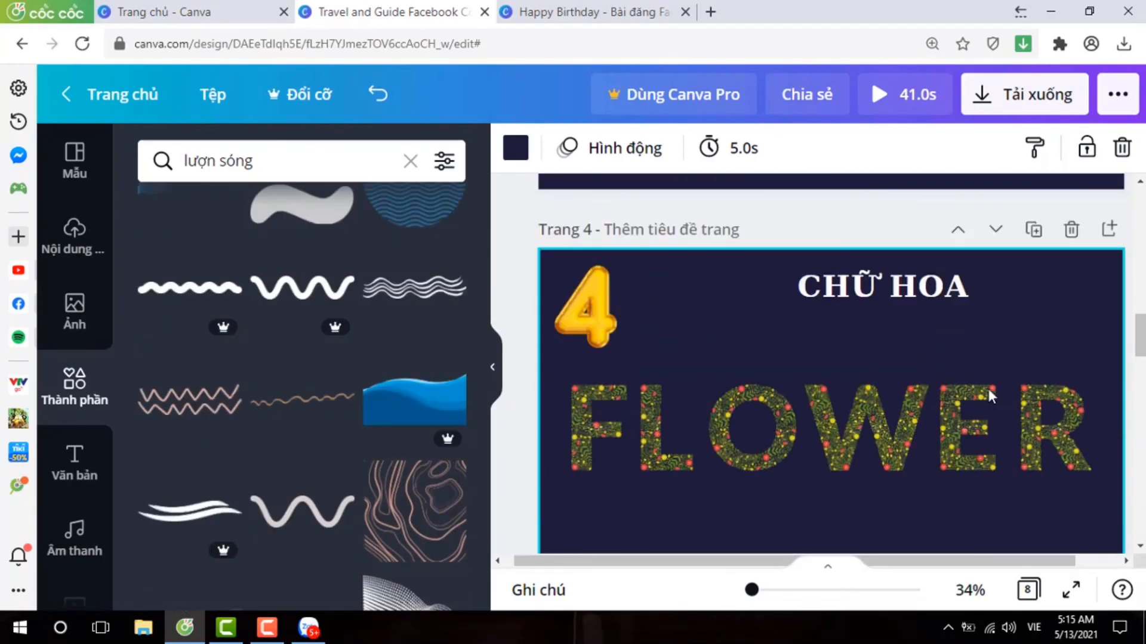
scroll(817, 436, "up", 10)
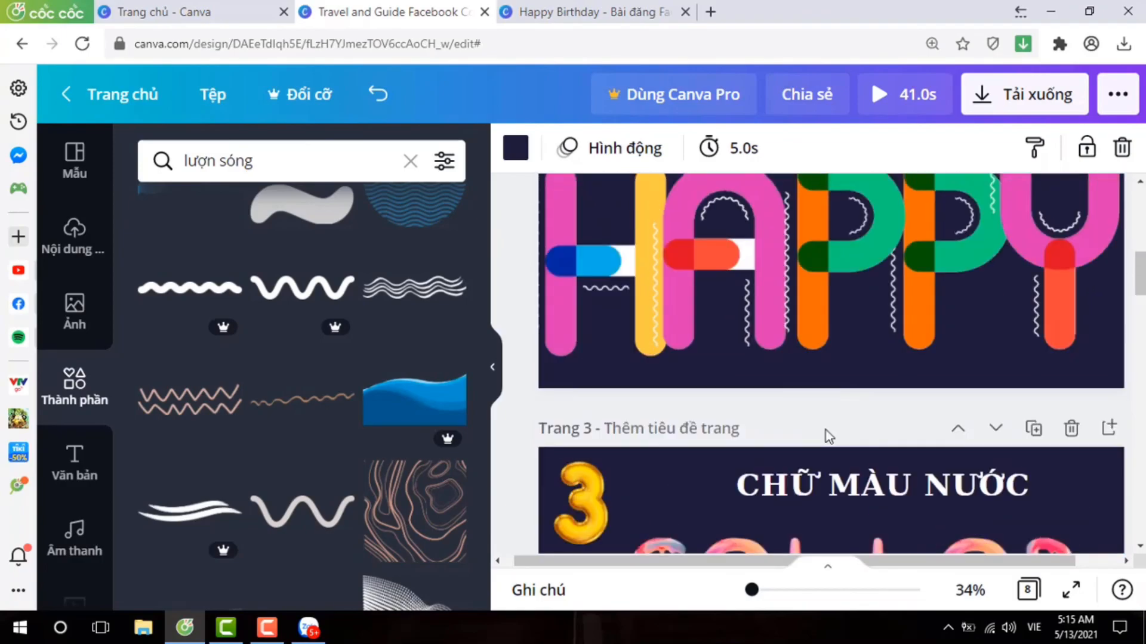
scroll(888, 361, "down", 10)
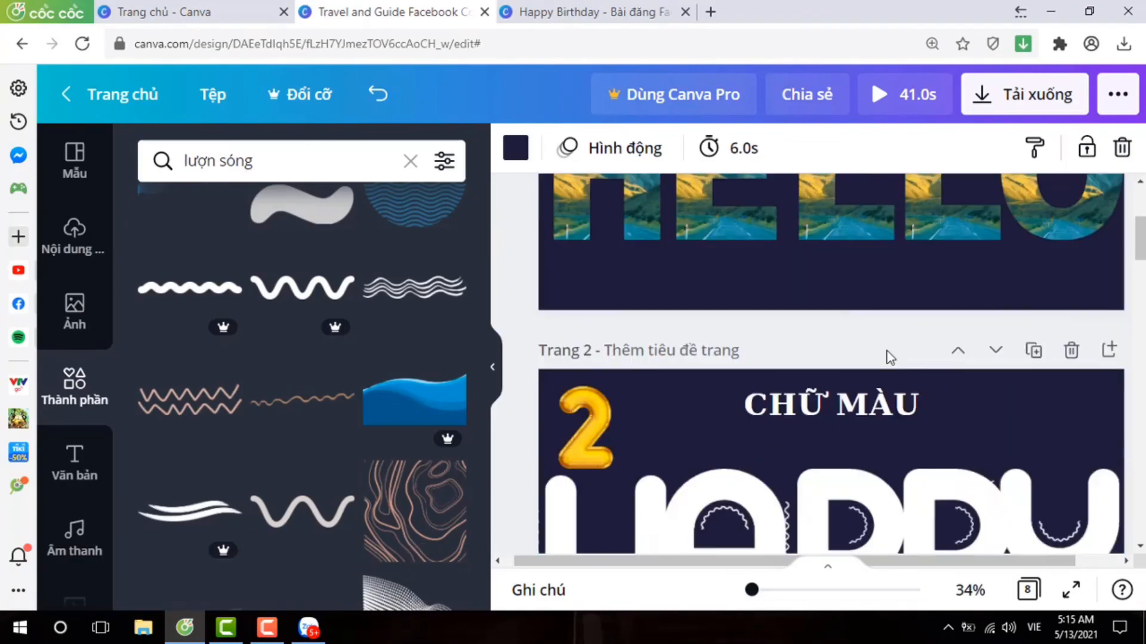
scroll(1005, 349, "down", 10)
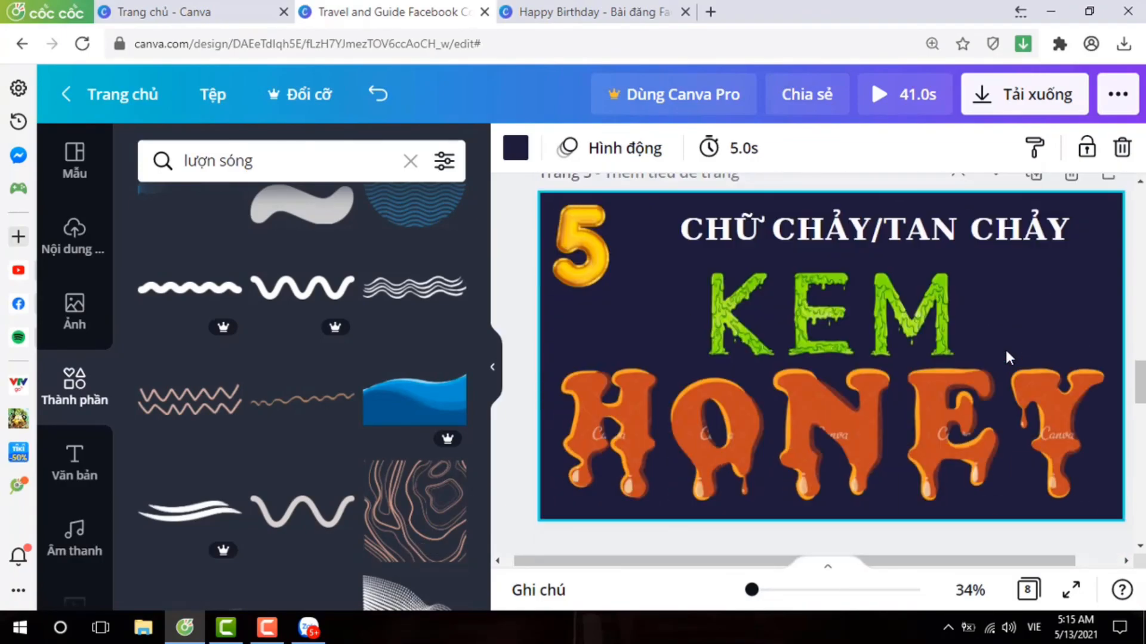
scroll(1004, 348, "down", 6)
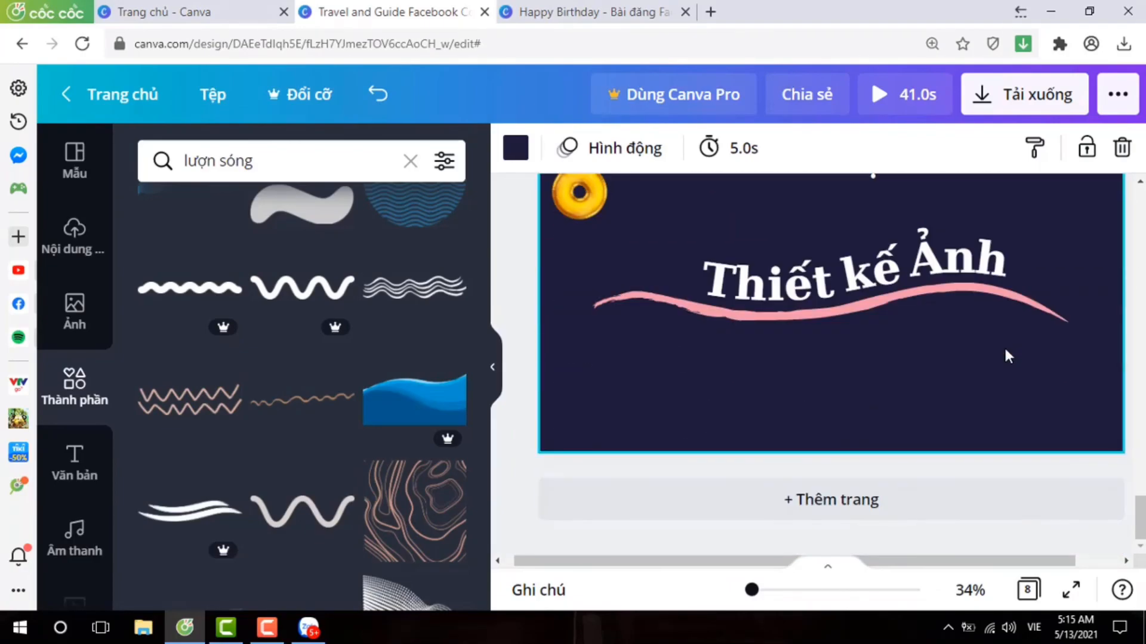